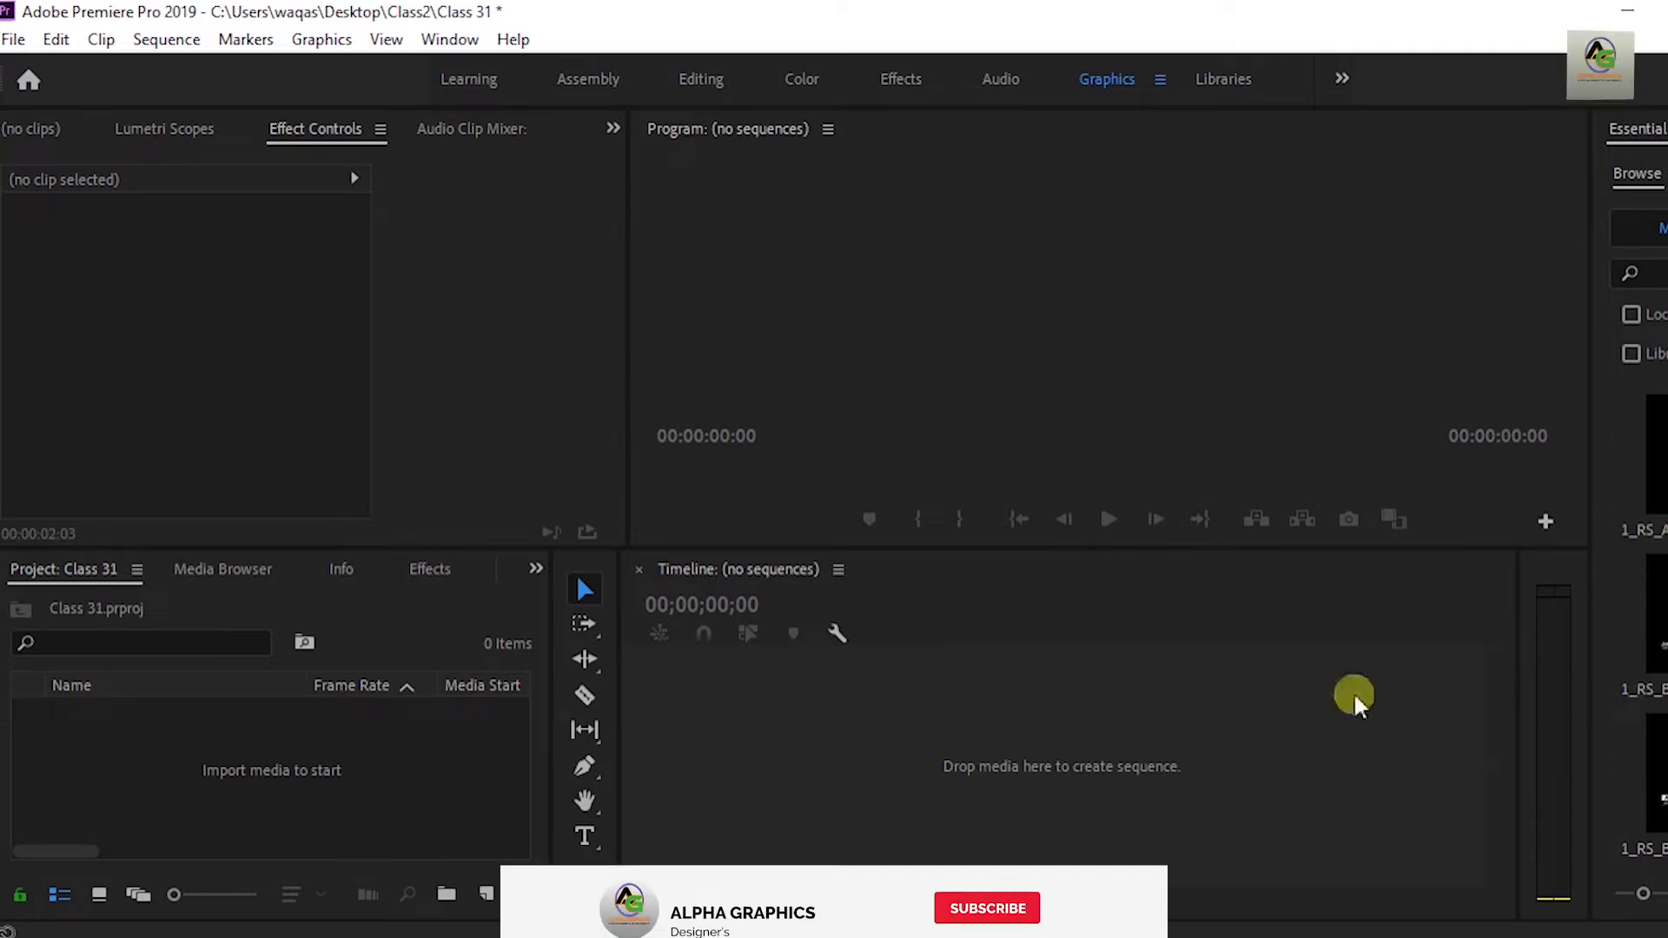
Import the Condenser_Mic_Handycam_Flare video from the Downloads Video folder into the Class 31 project.
click(370, 777)
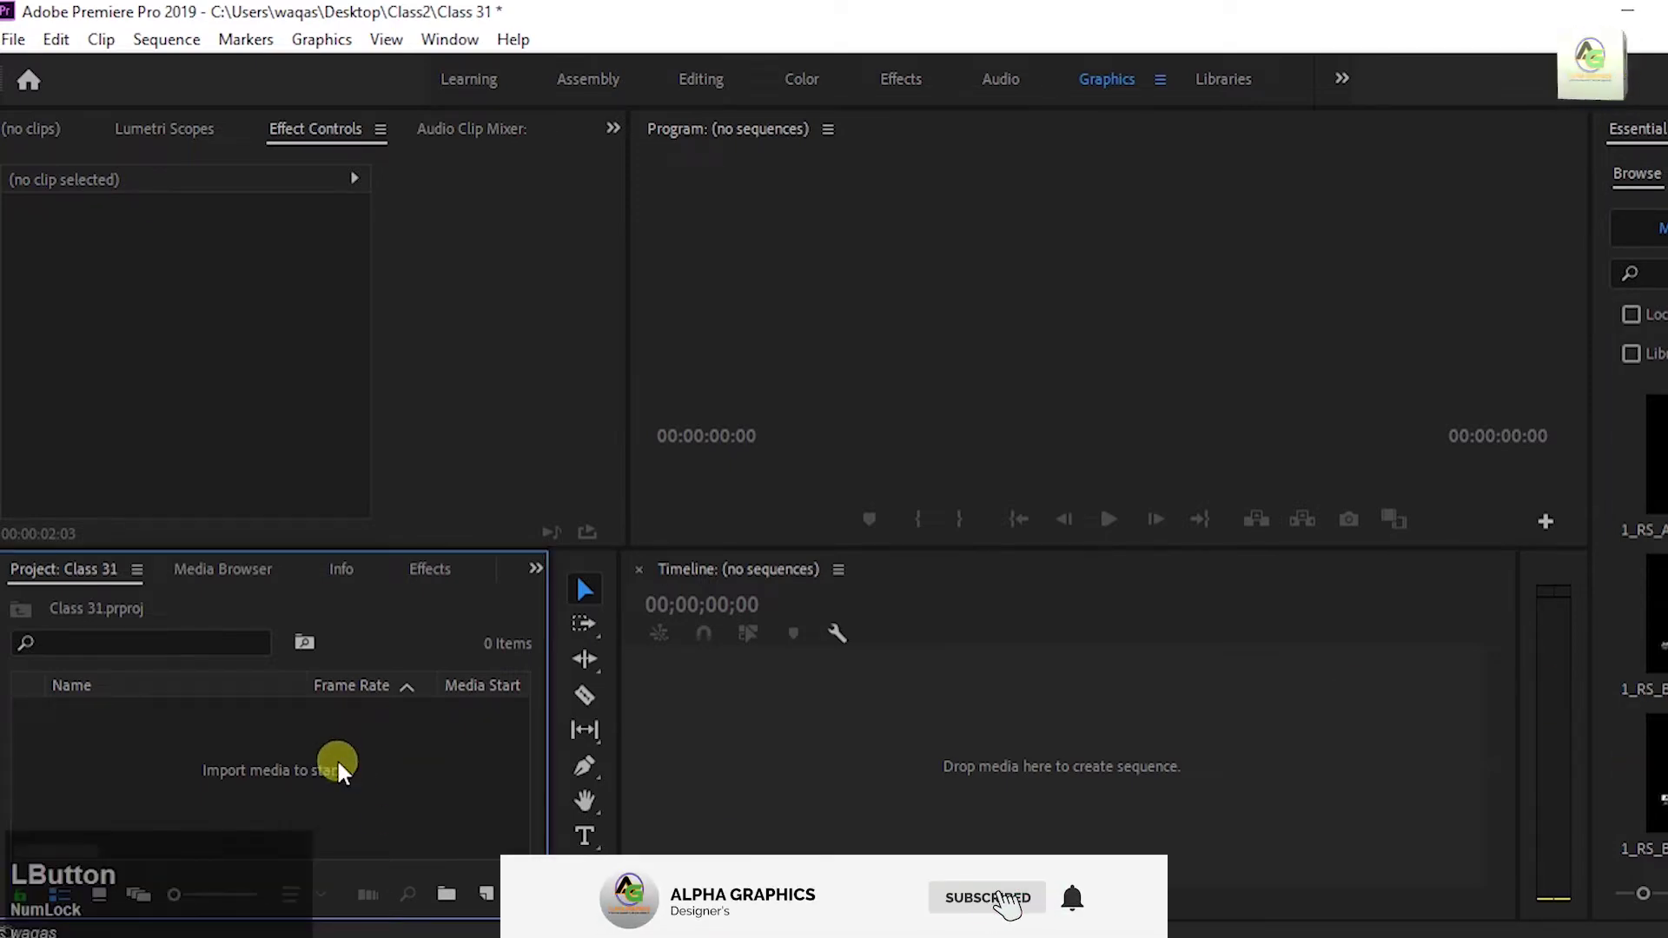
double_click(338, 759)
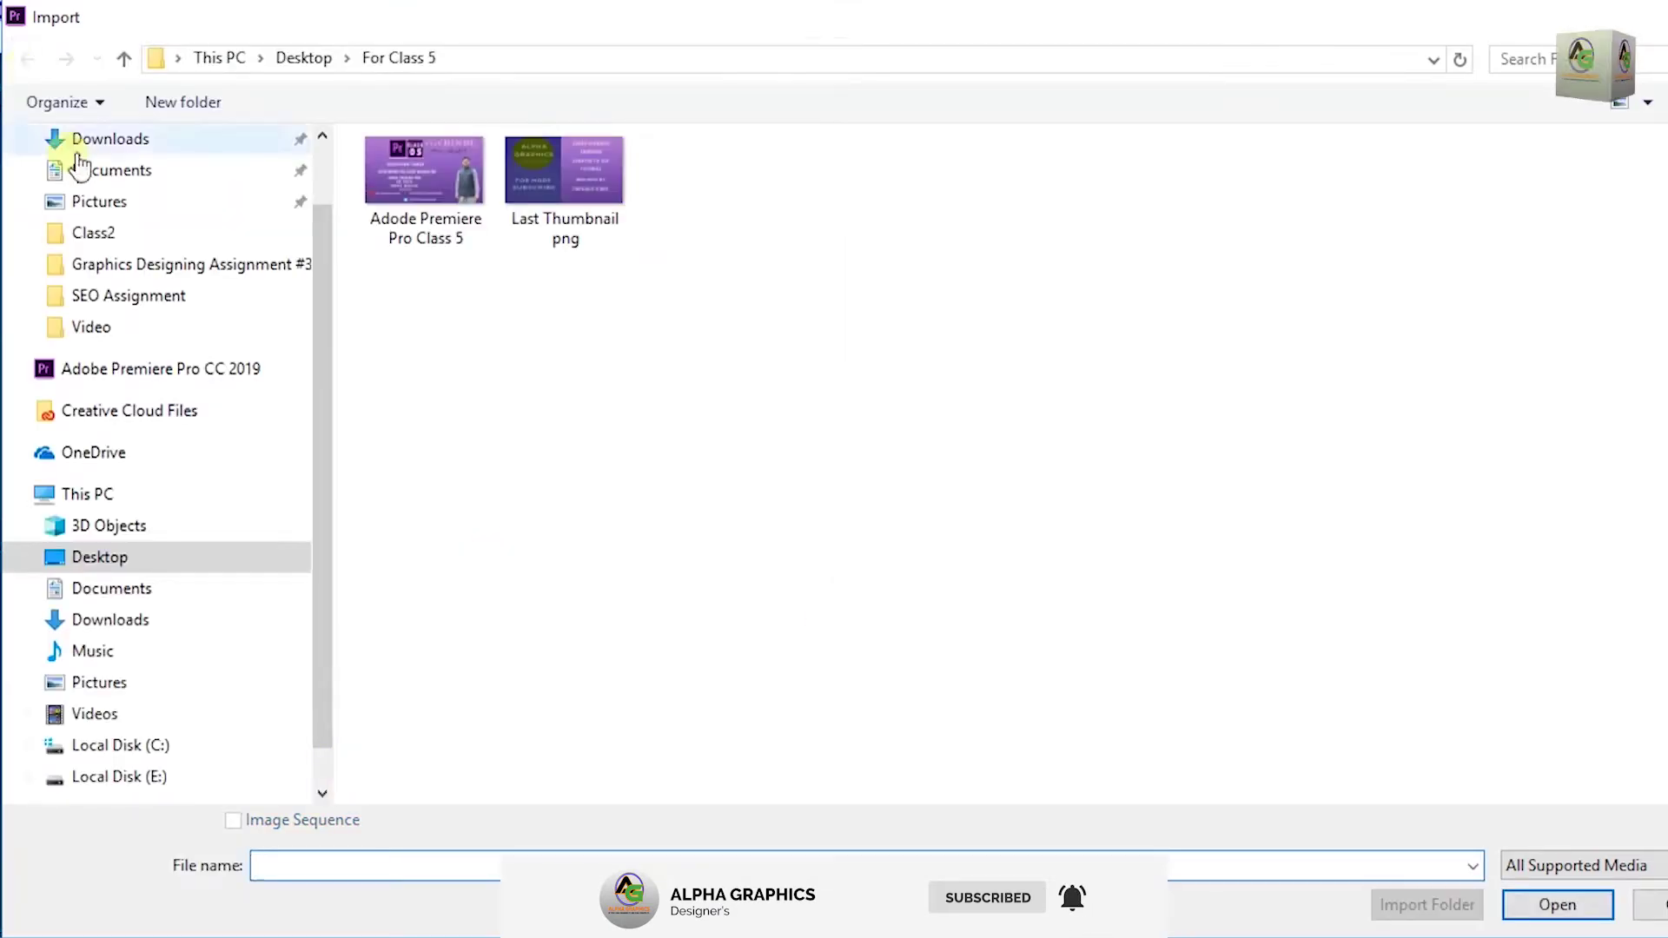
click(343, 937)
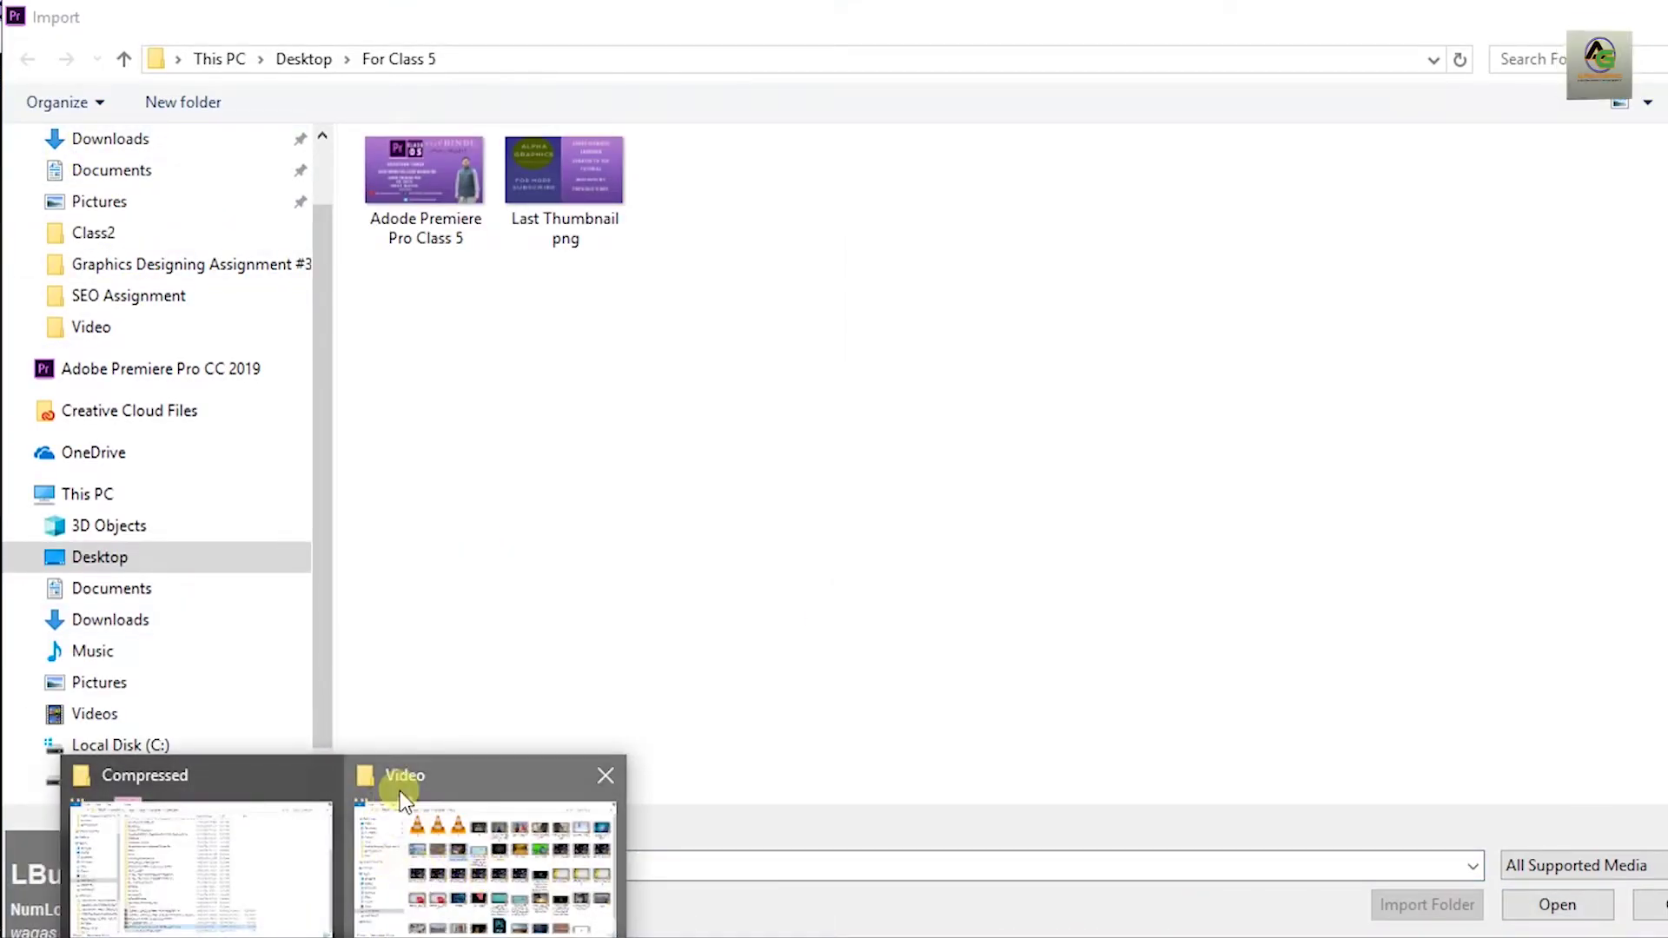
click(400, 869)
drag(680, 347, 808, 890)
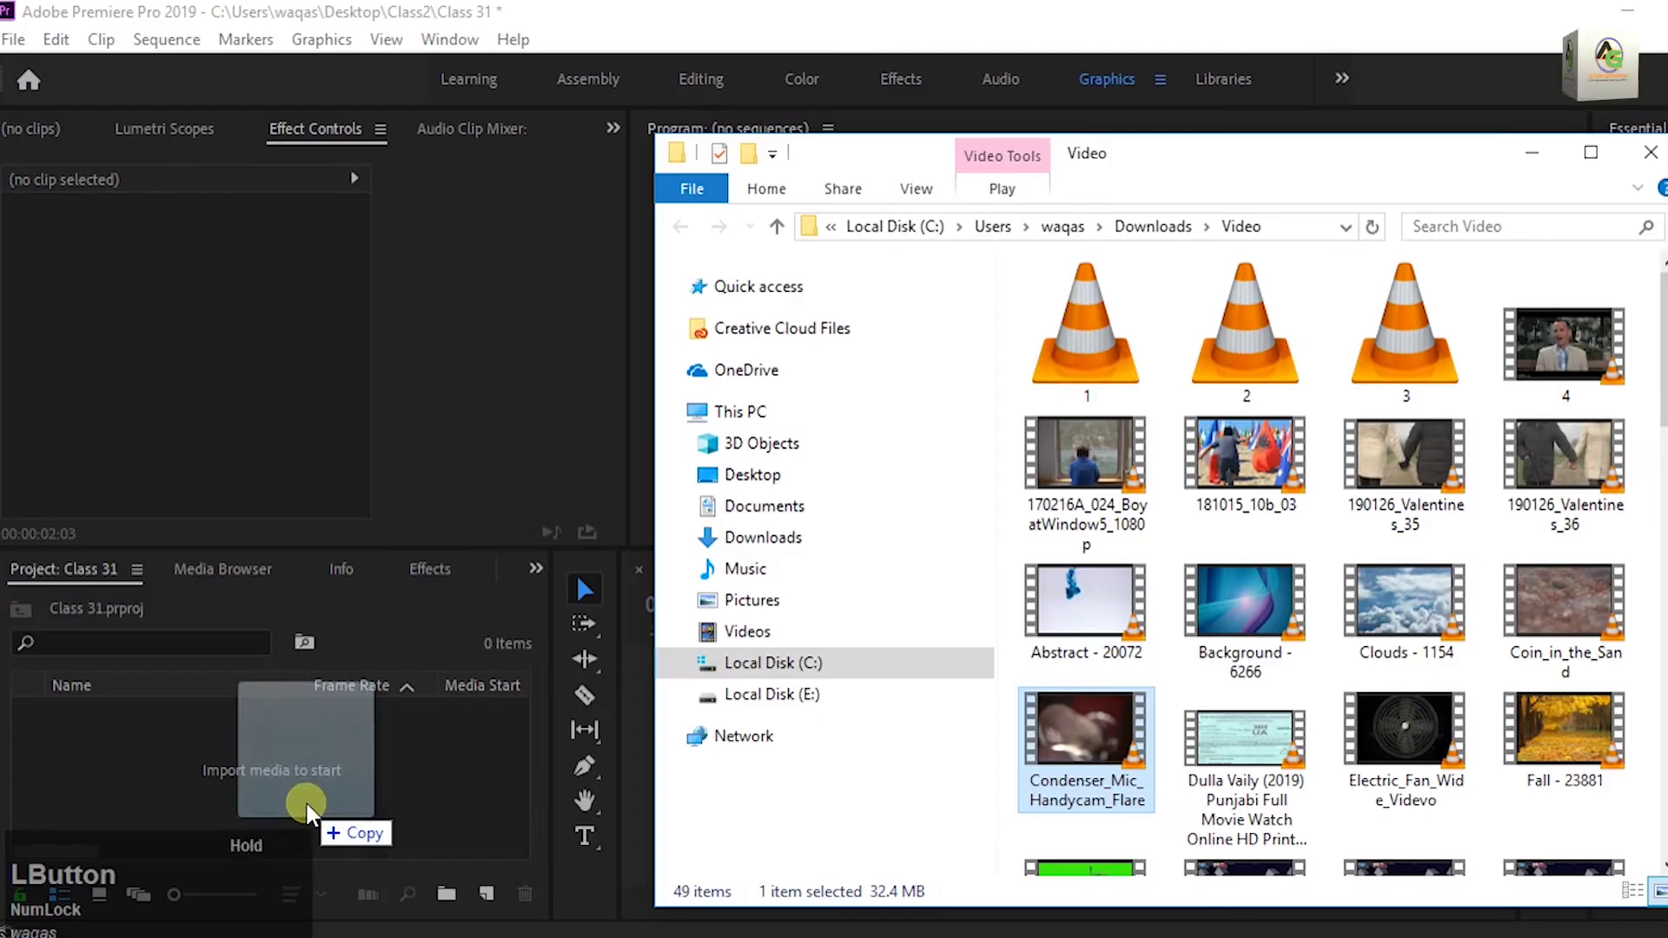
drag(309, 812, 330, 775)
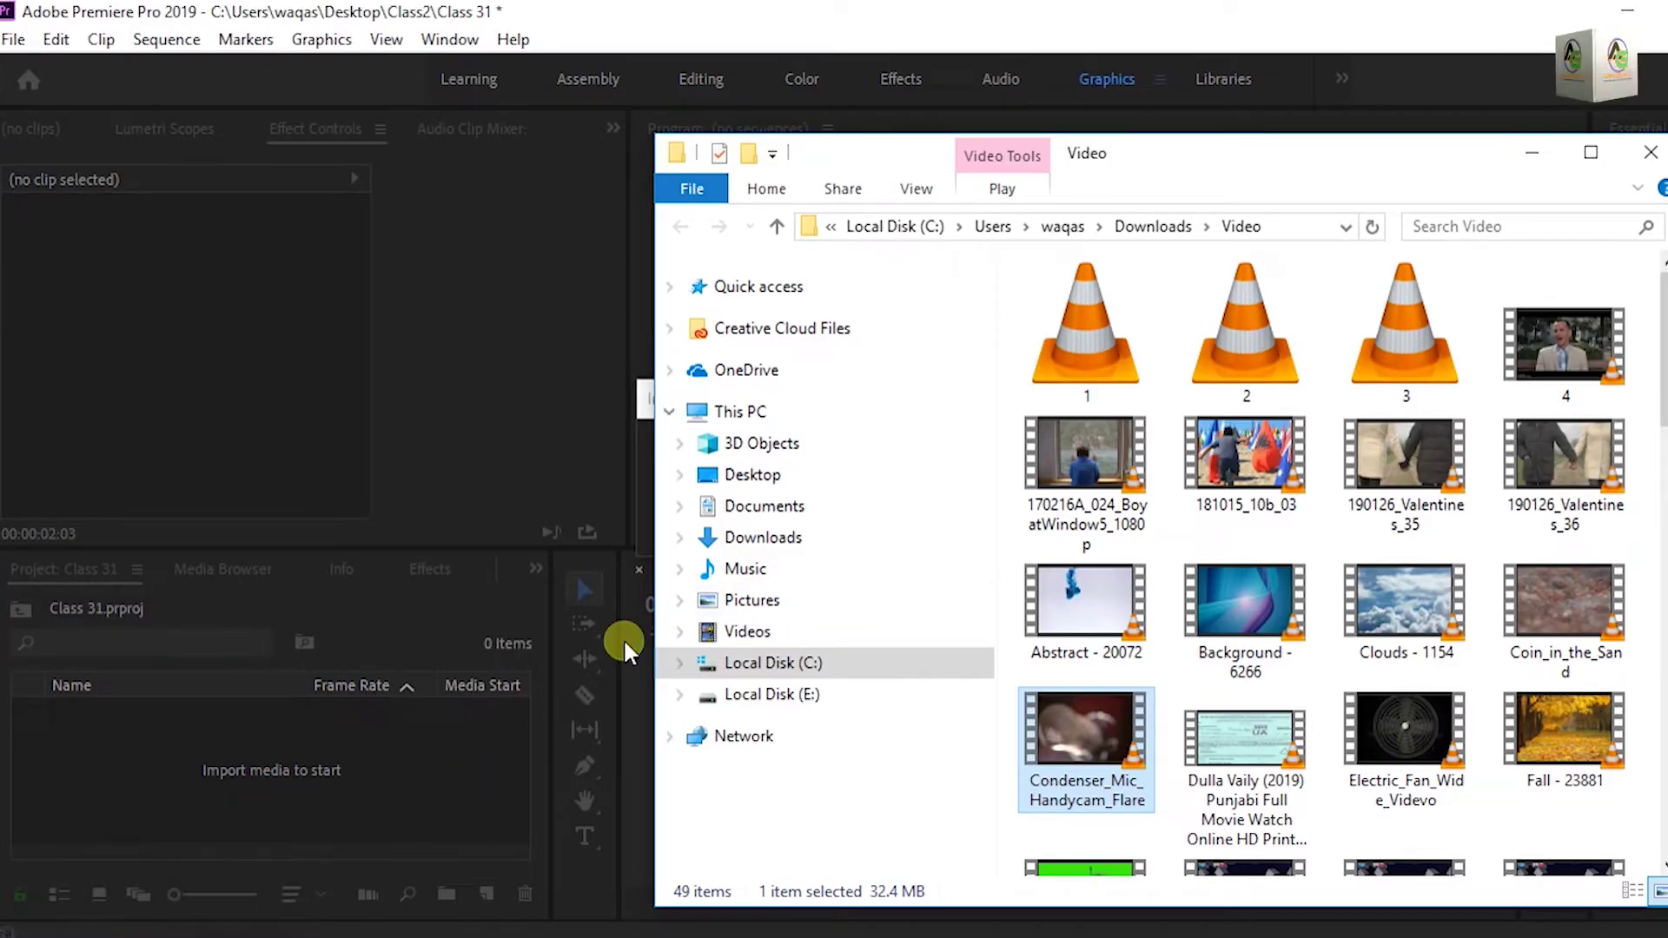
drag(1133, 747, 1054, 742)
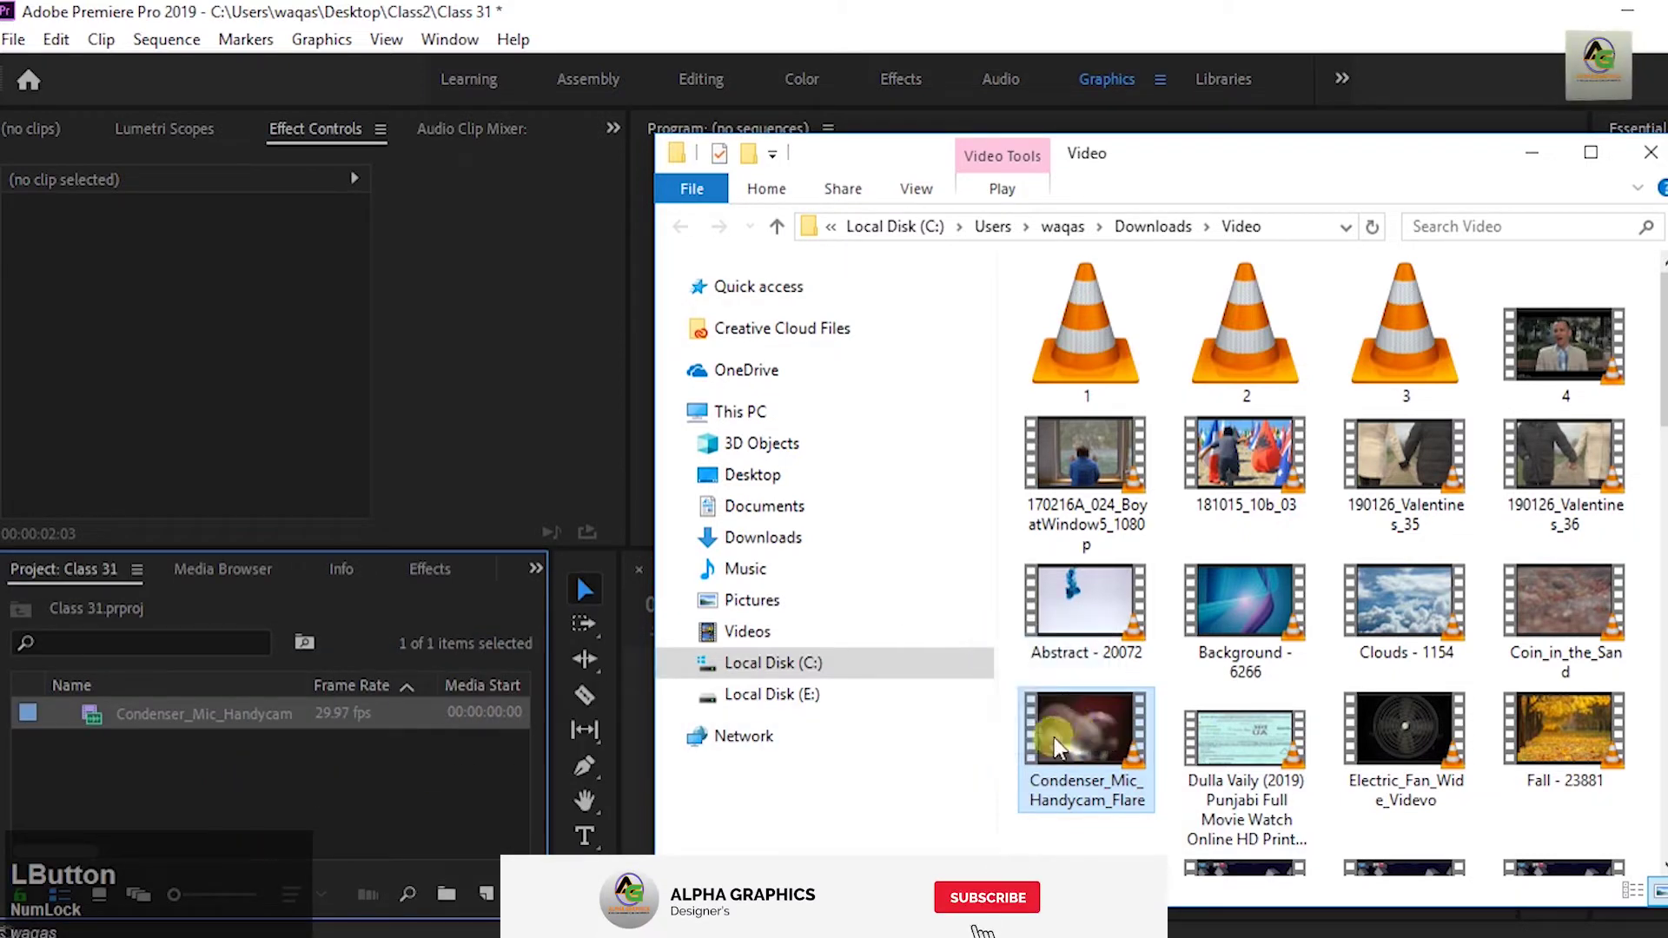
click(1538, 154)
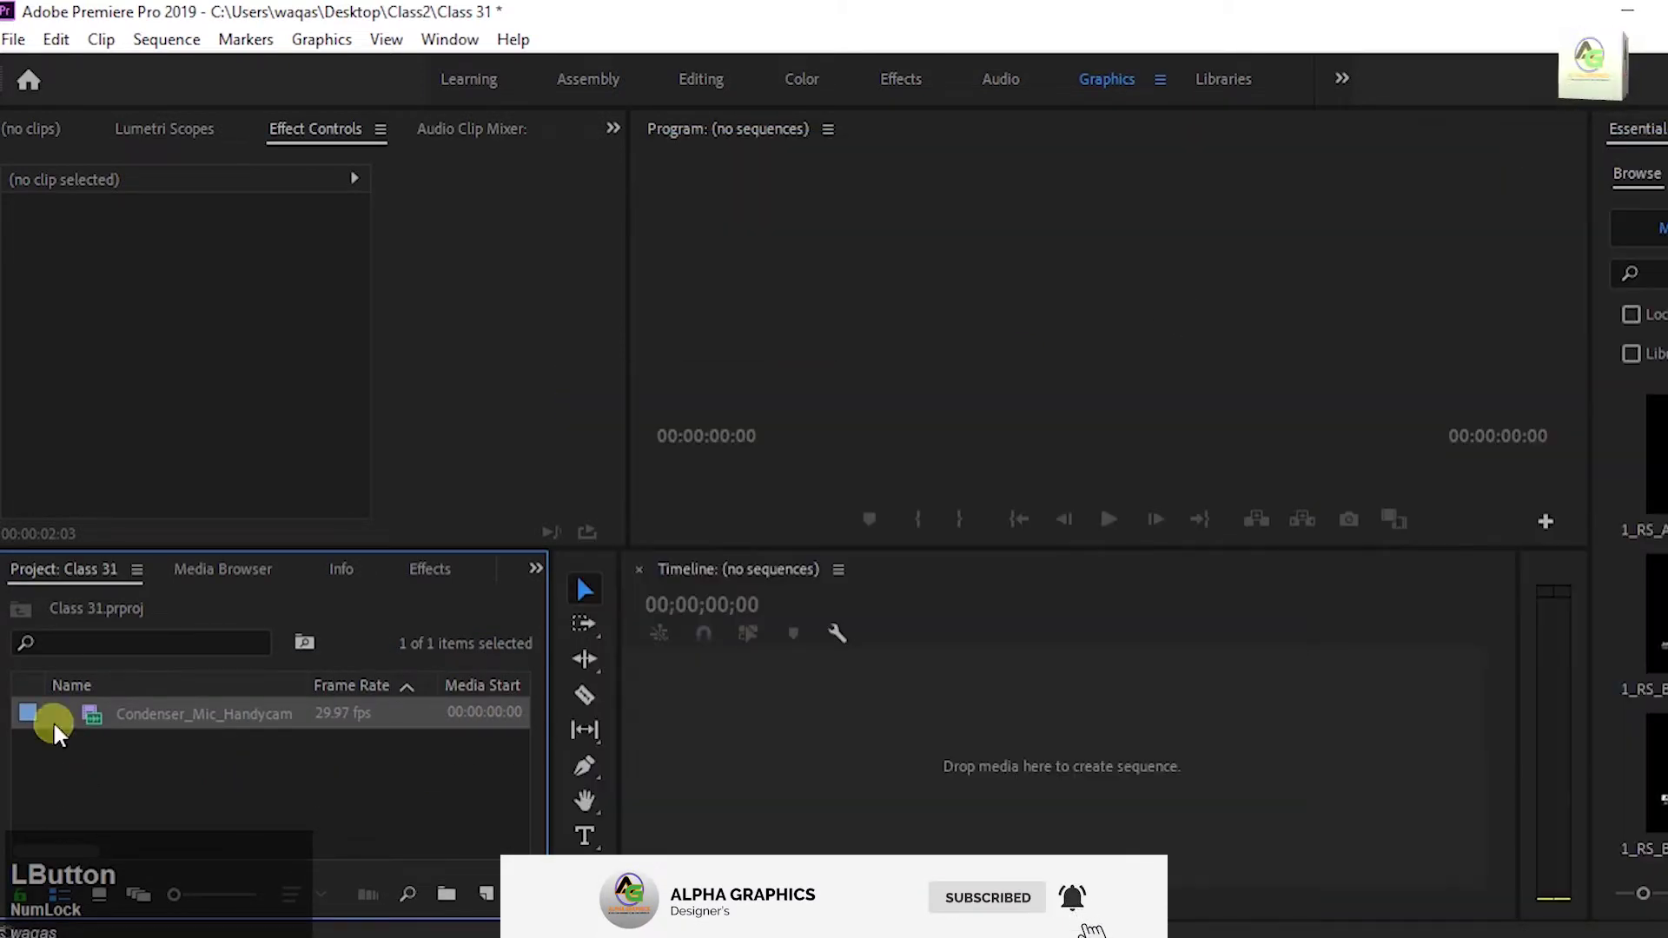
Preview the imported Condenser_Mic_Handycam_Flare clip in the source monitor and create a new sequence from it in the timeline.
double_click(82, 709)
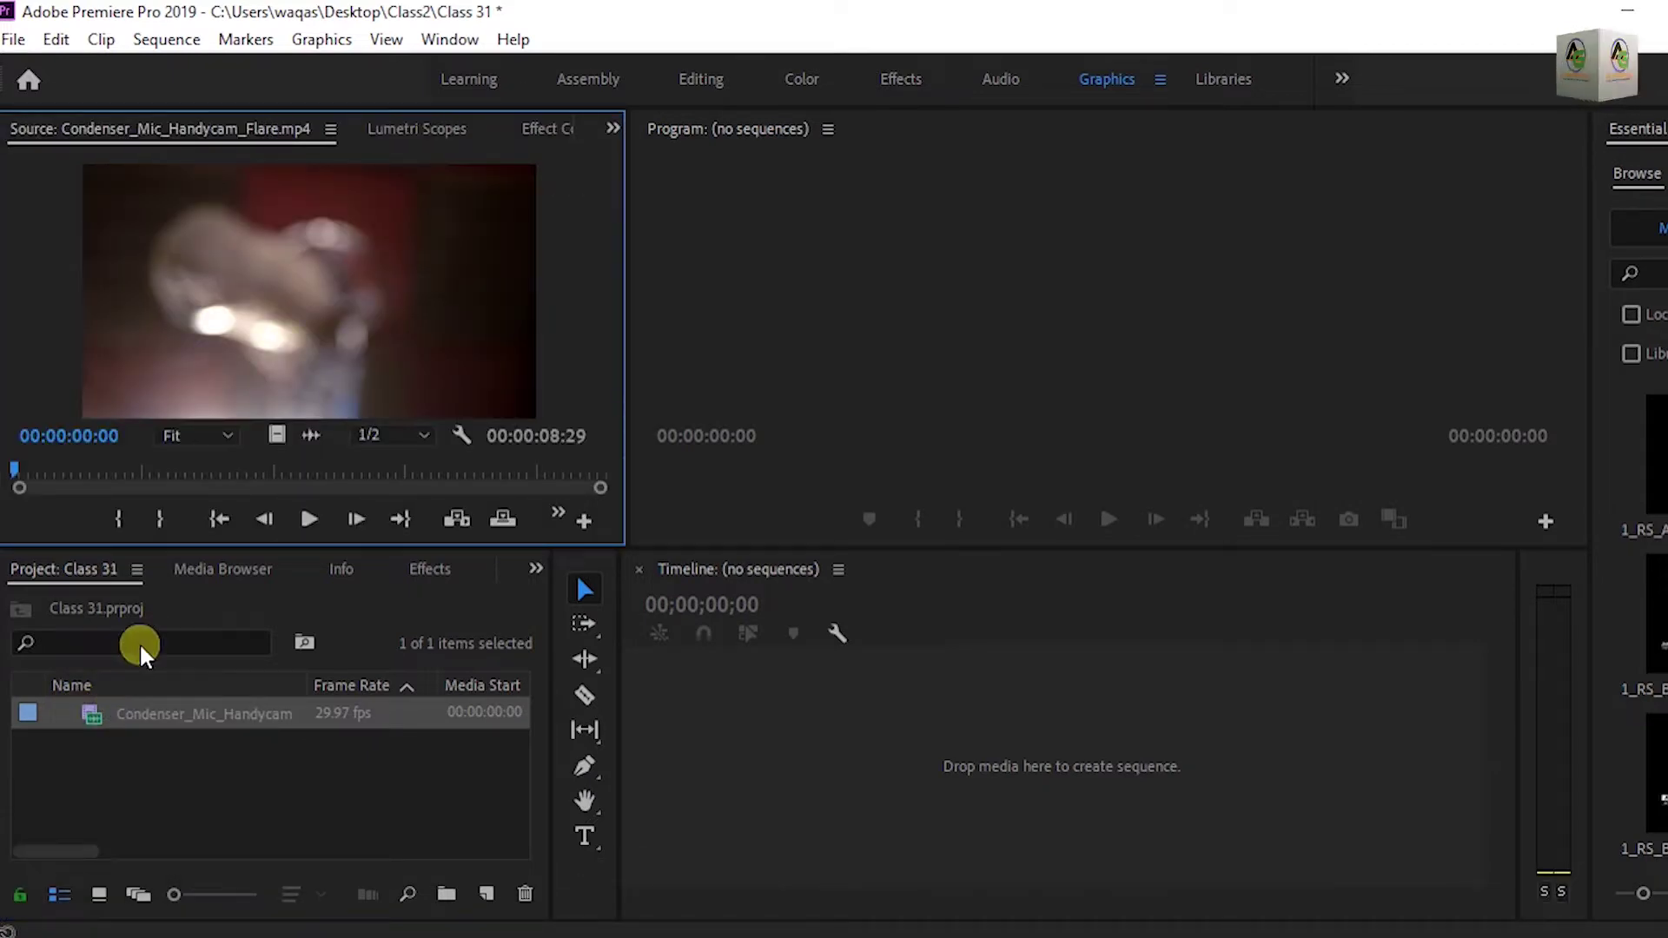
click(295, 520)
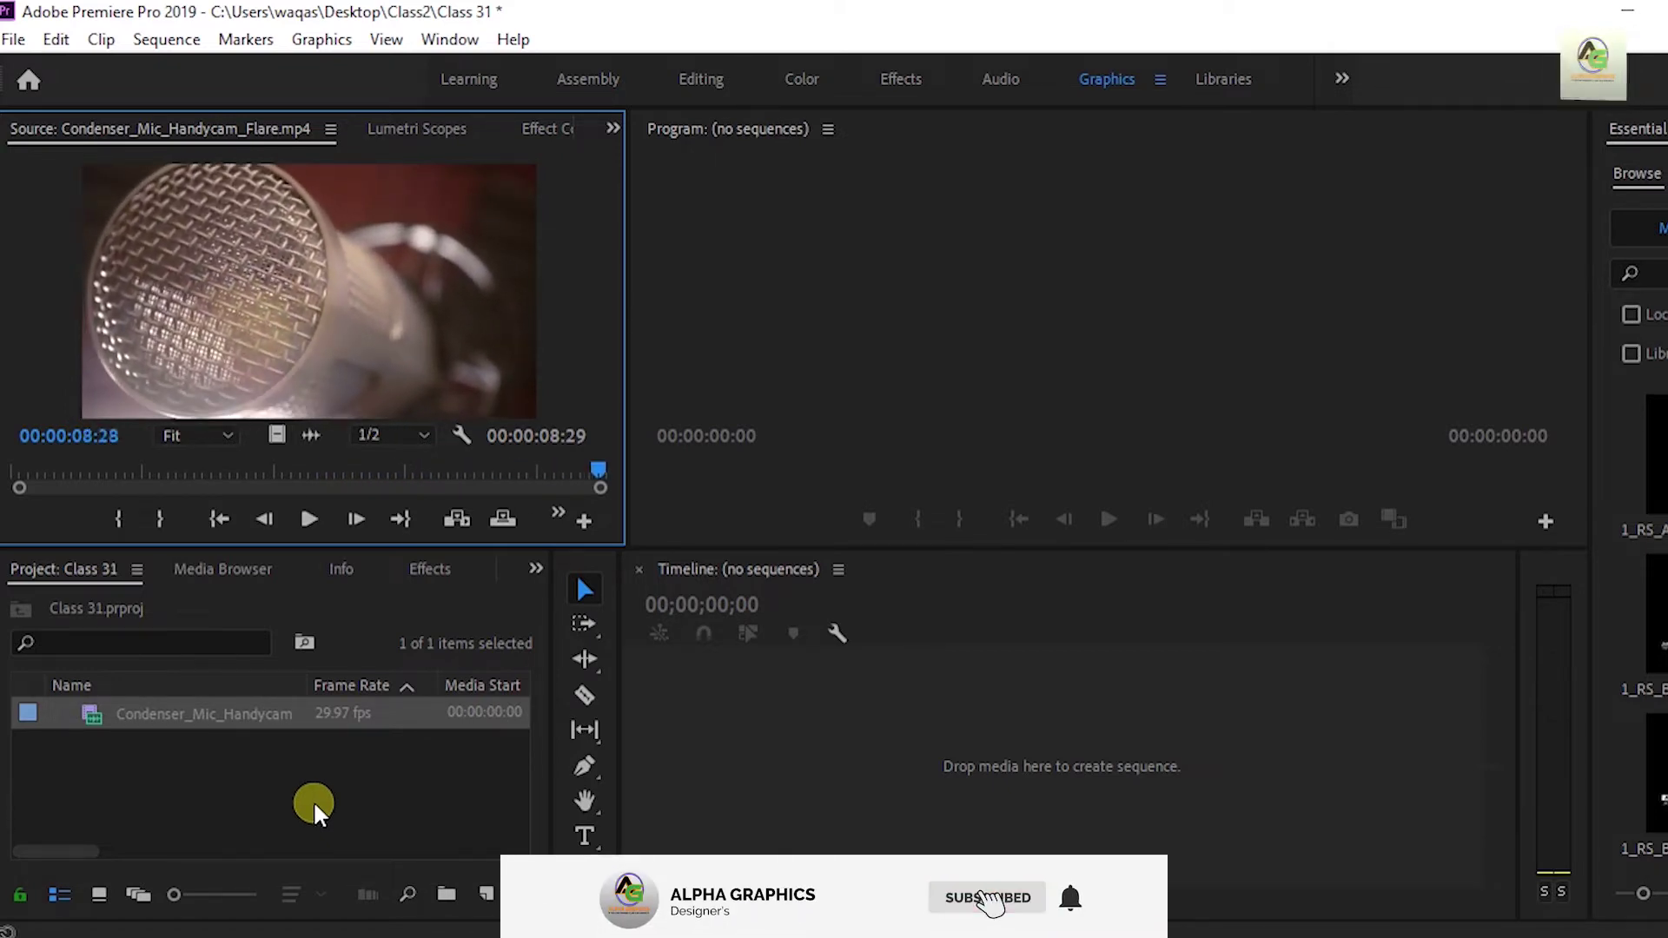
click(300, 518)
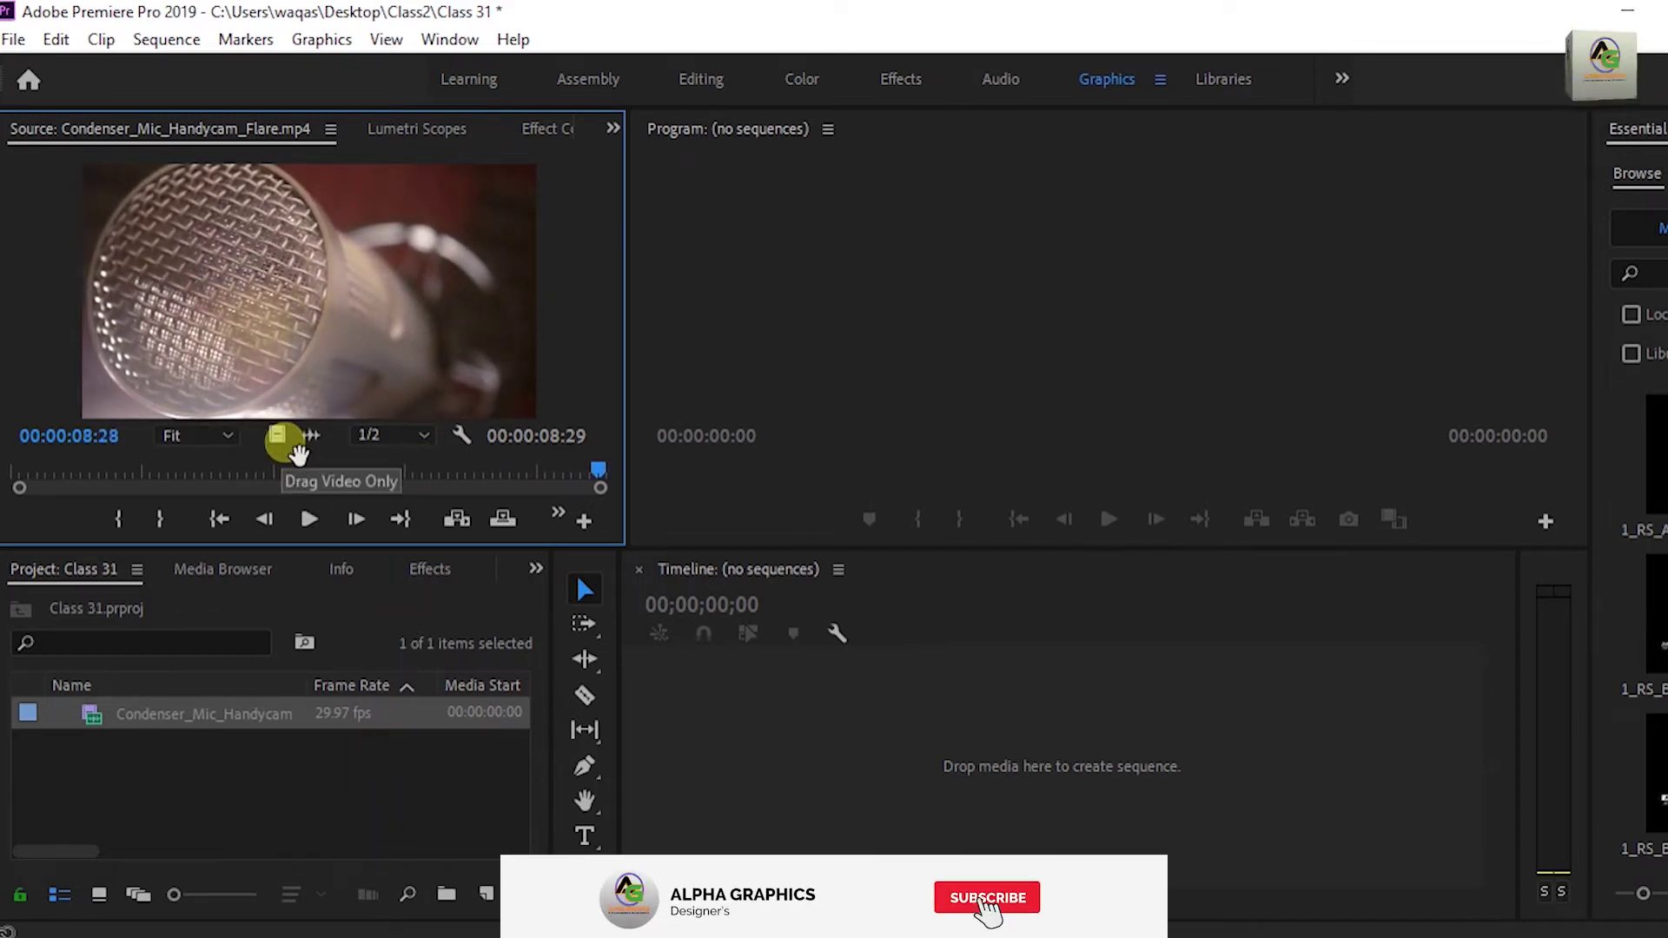
drag(315, 316, 905, 836)
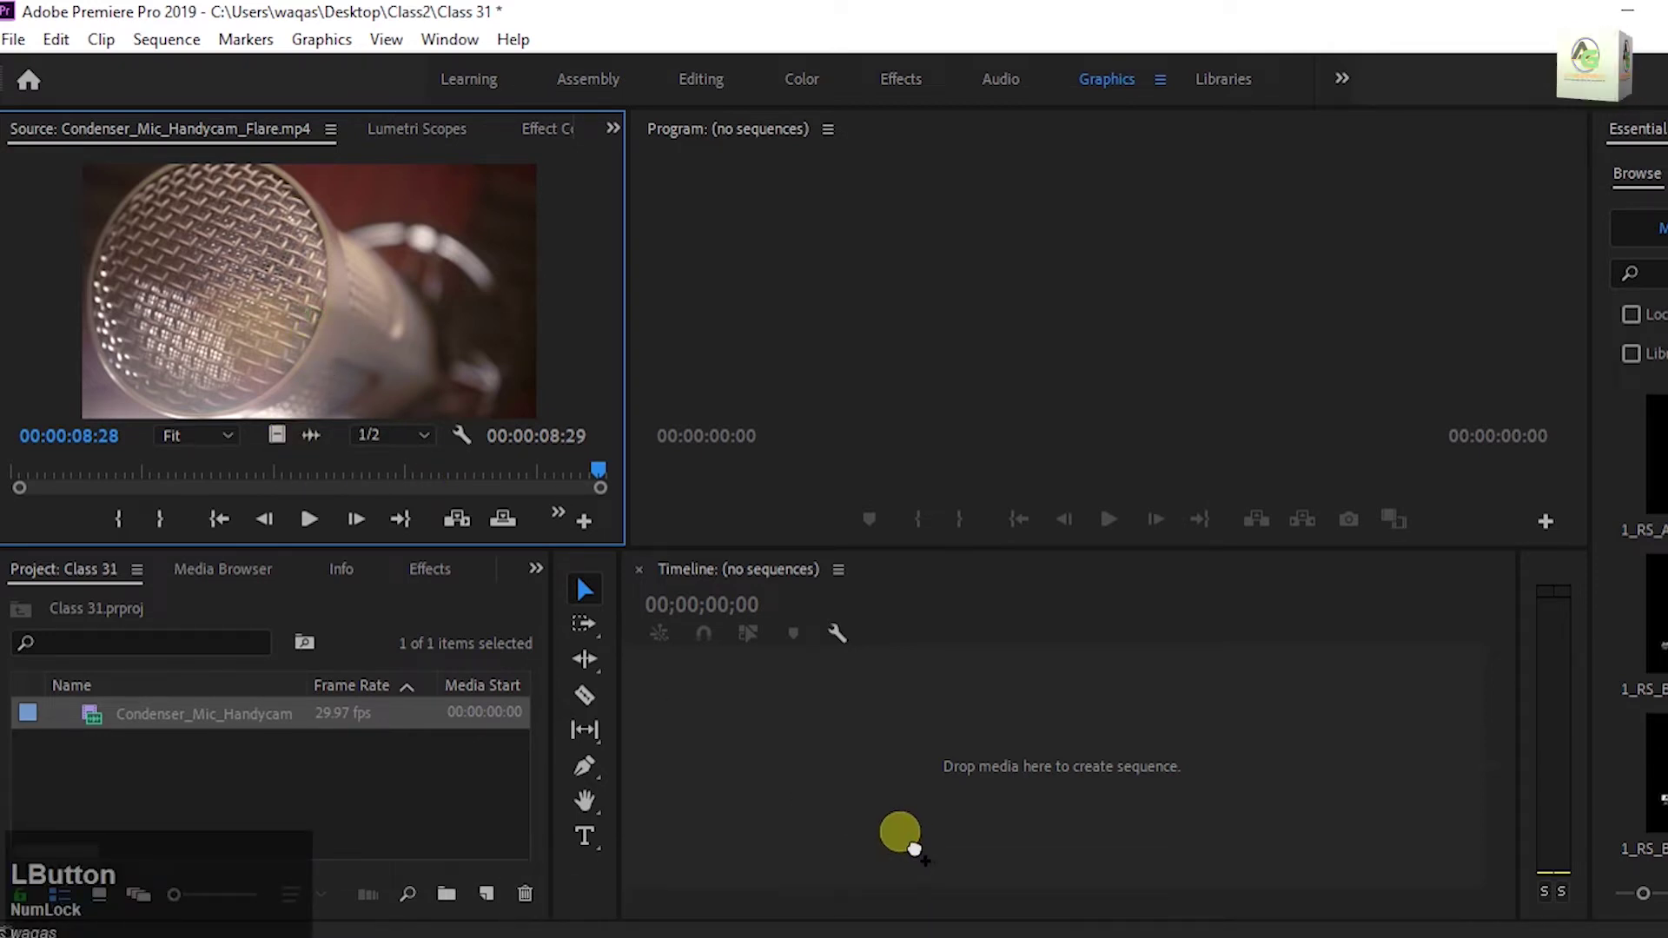
drag(1001, 899, 915, 894)
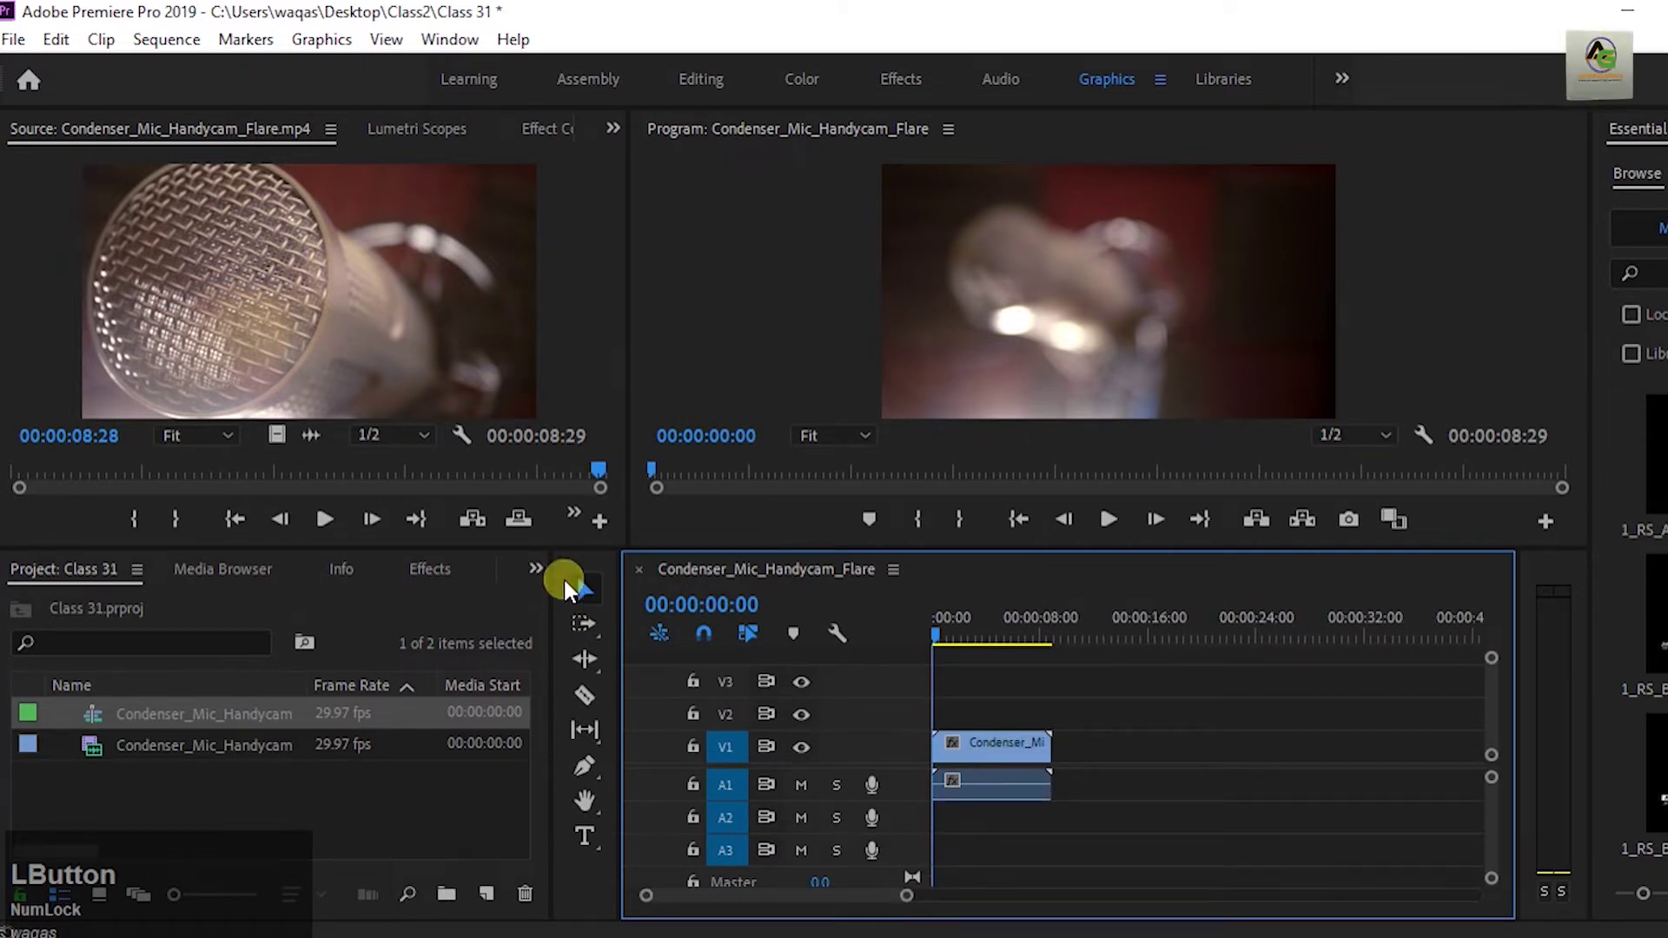
Search the effects for "stab" and apply Warp Stabilizer to the microphone clip on track V1.
click(534, 567)
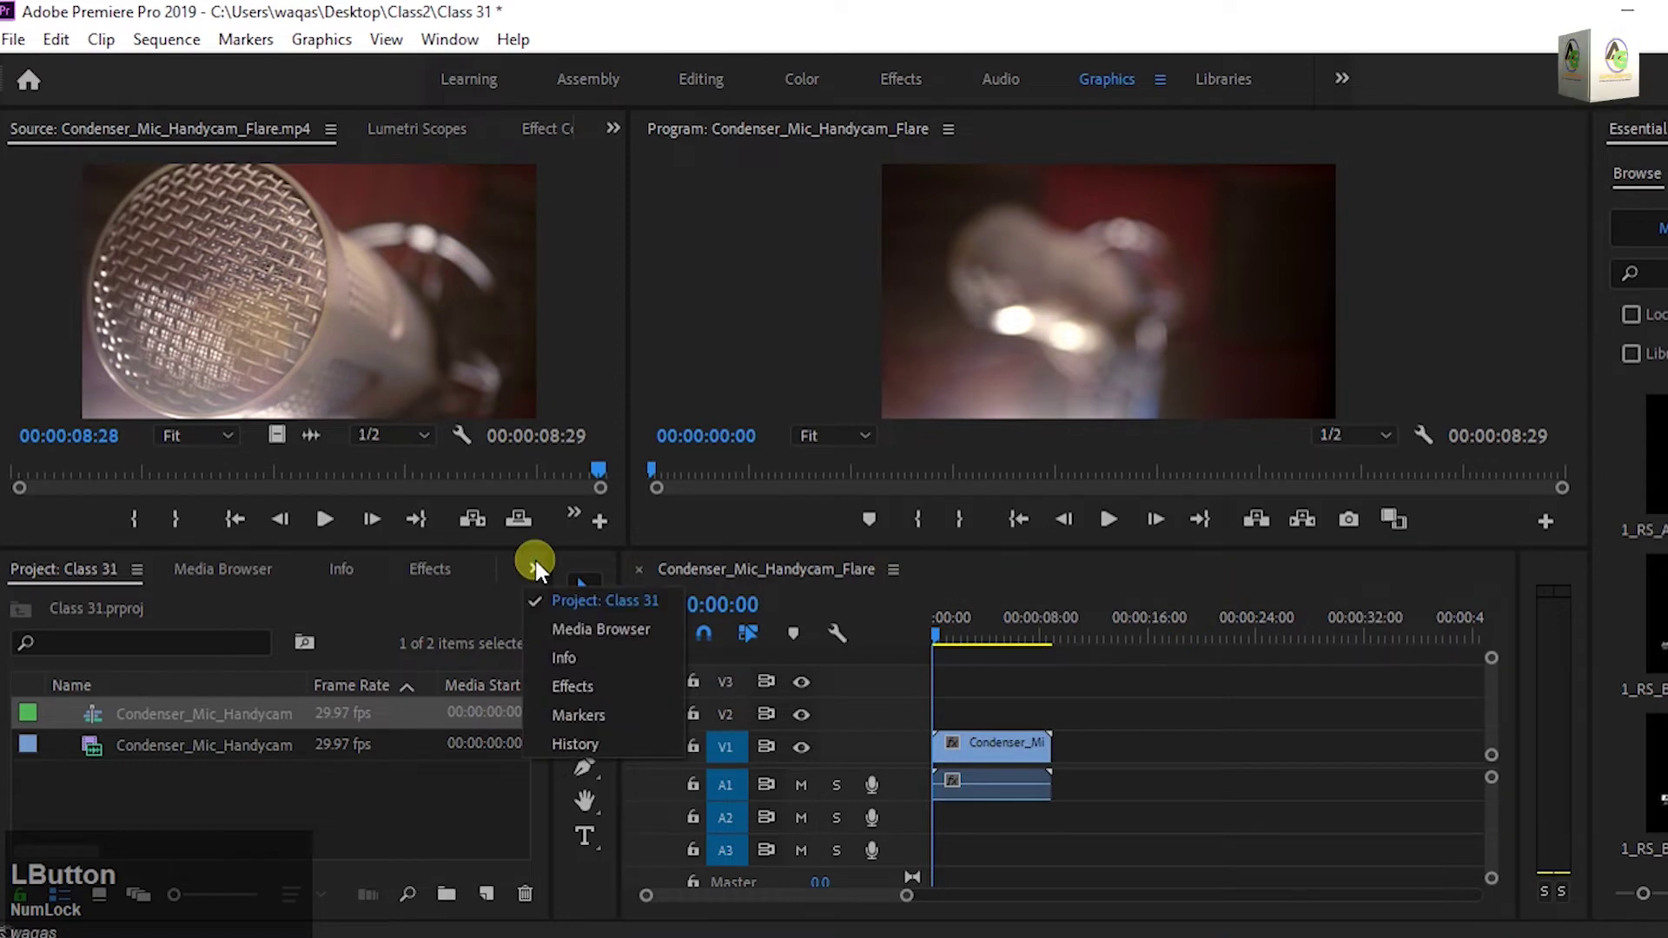
click(565, 686)
click(164, 606)
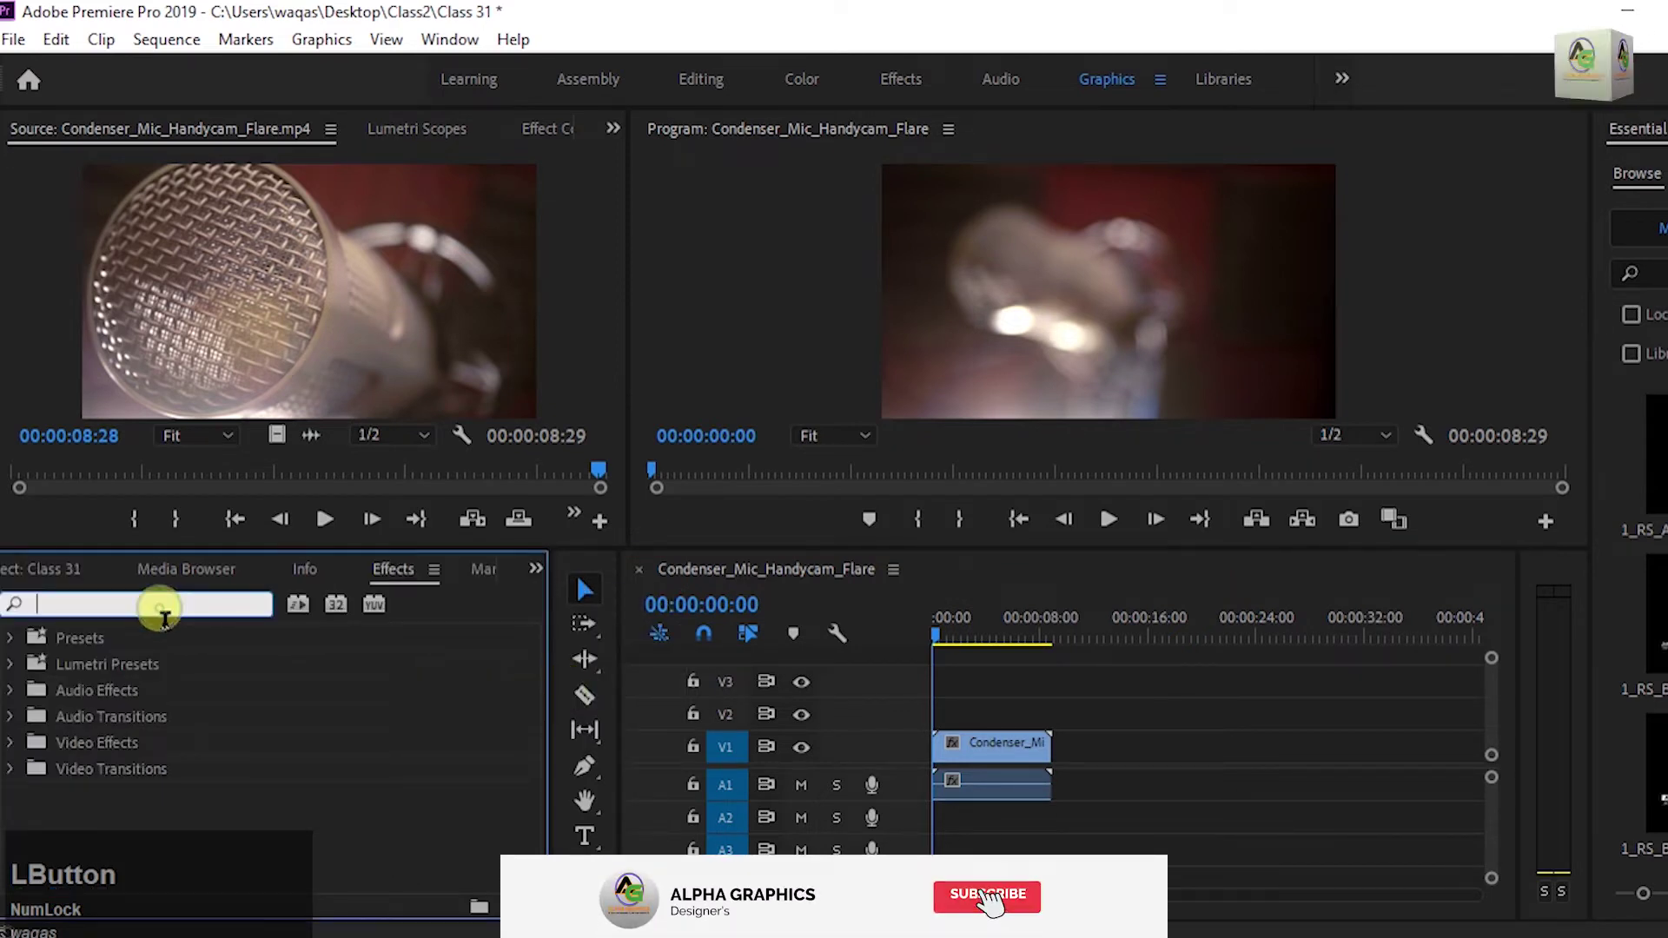
text(s)
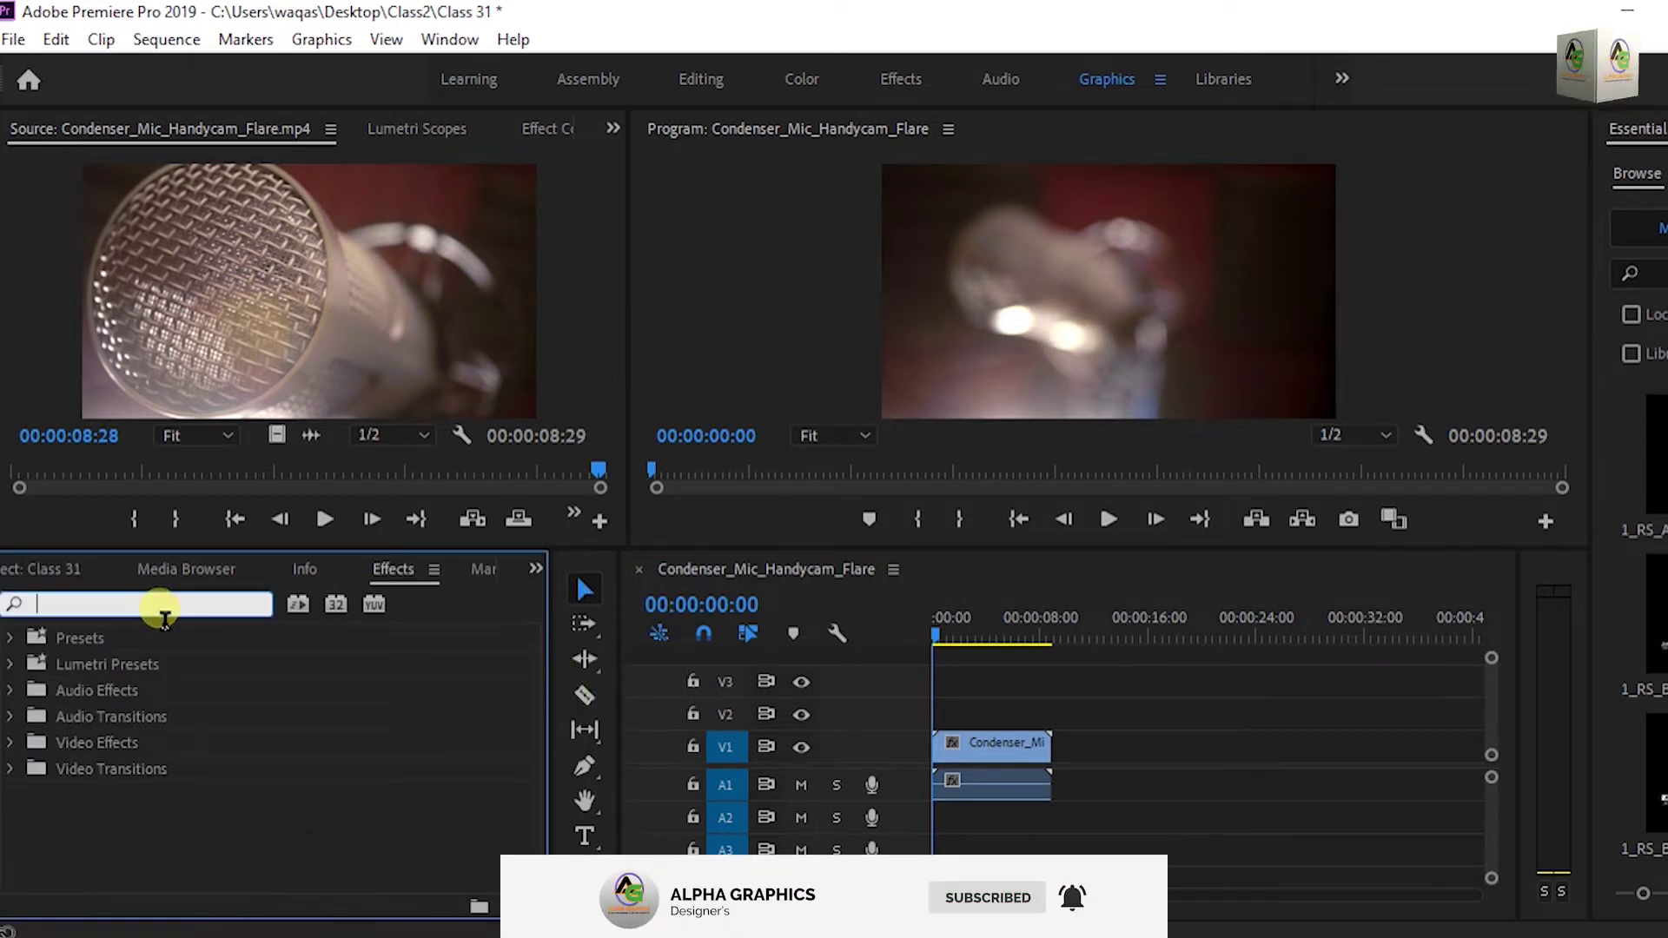
text(tab)
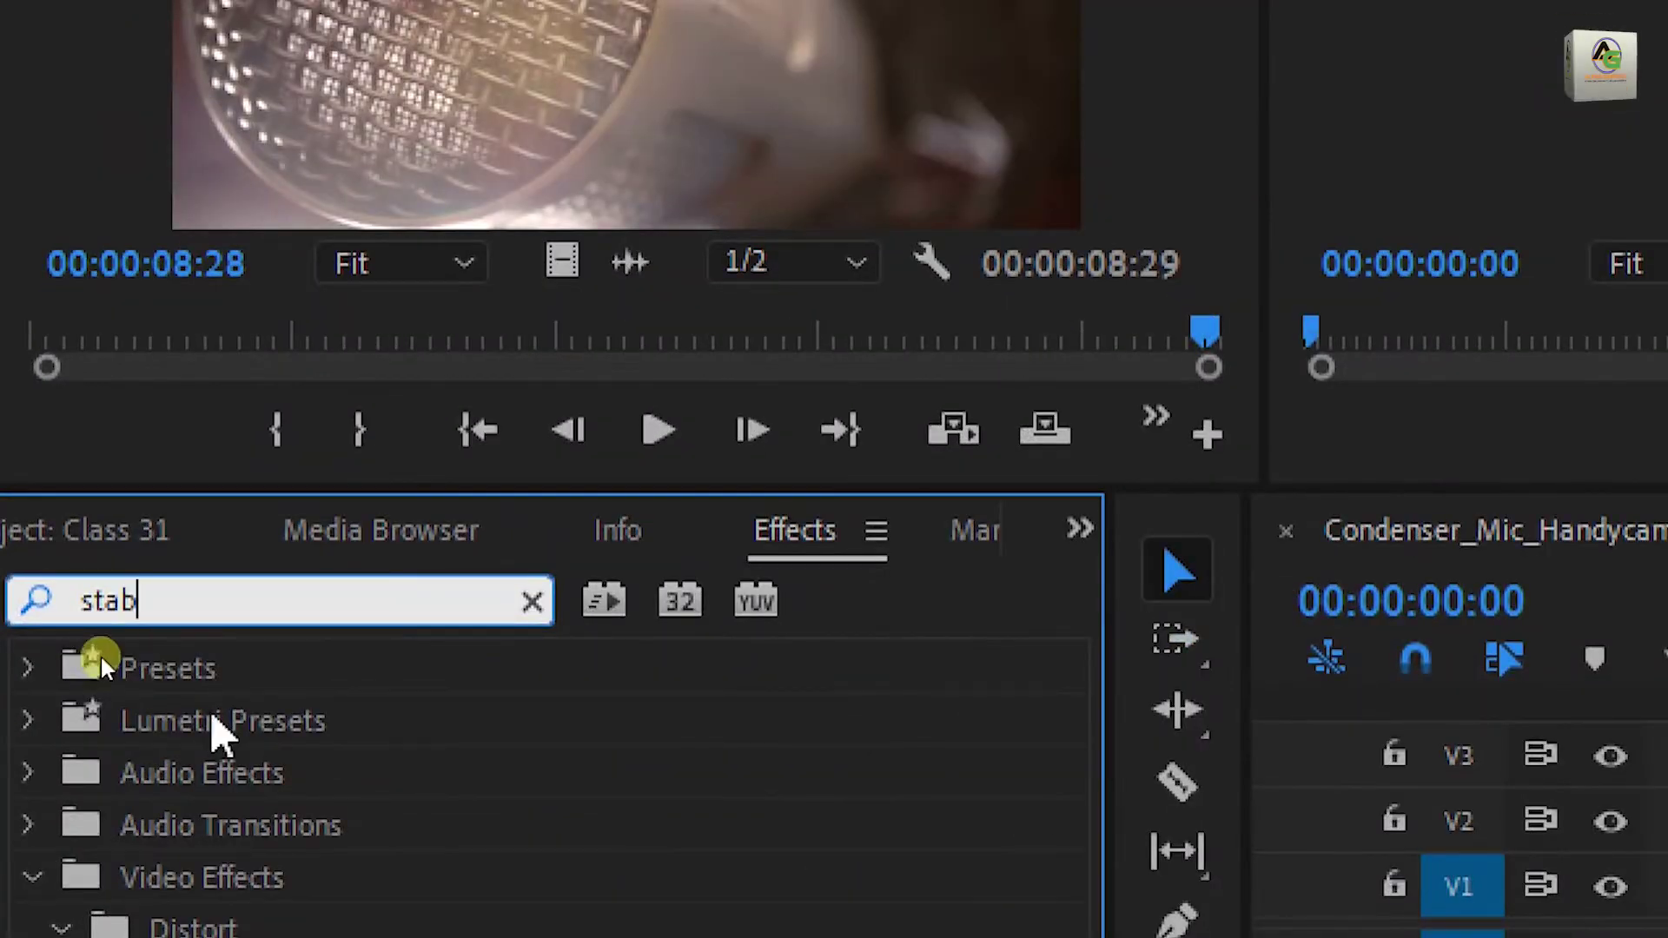
click(130, 800)
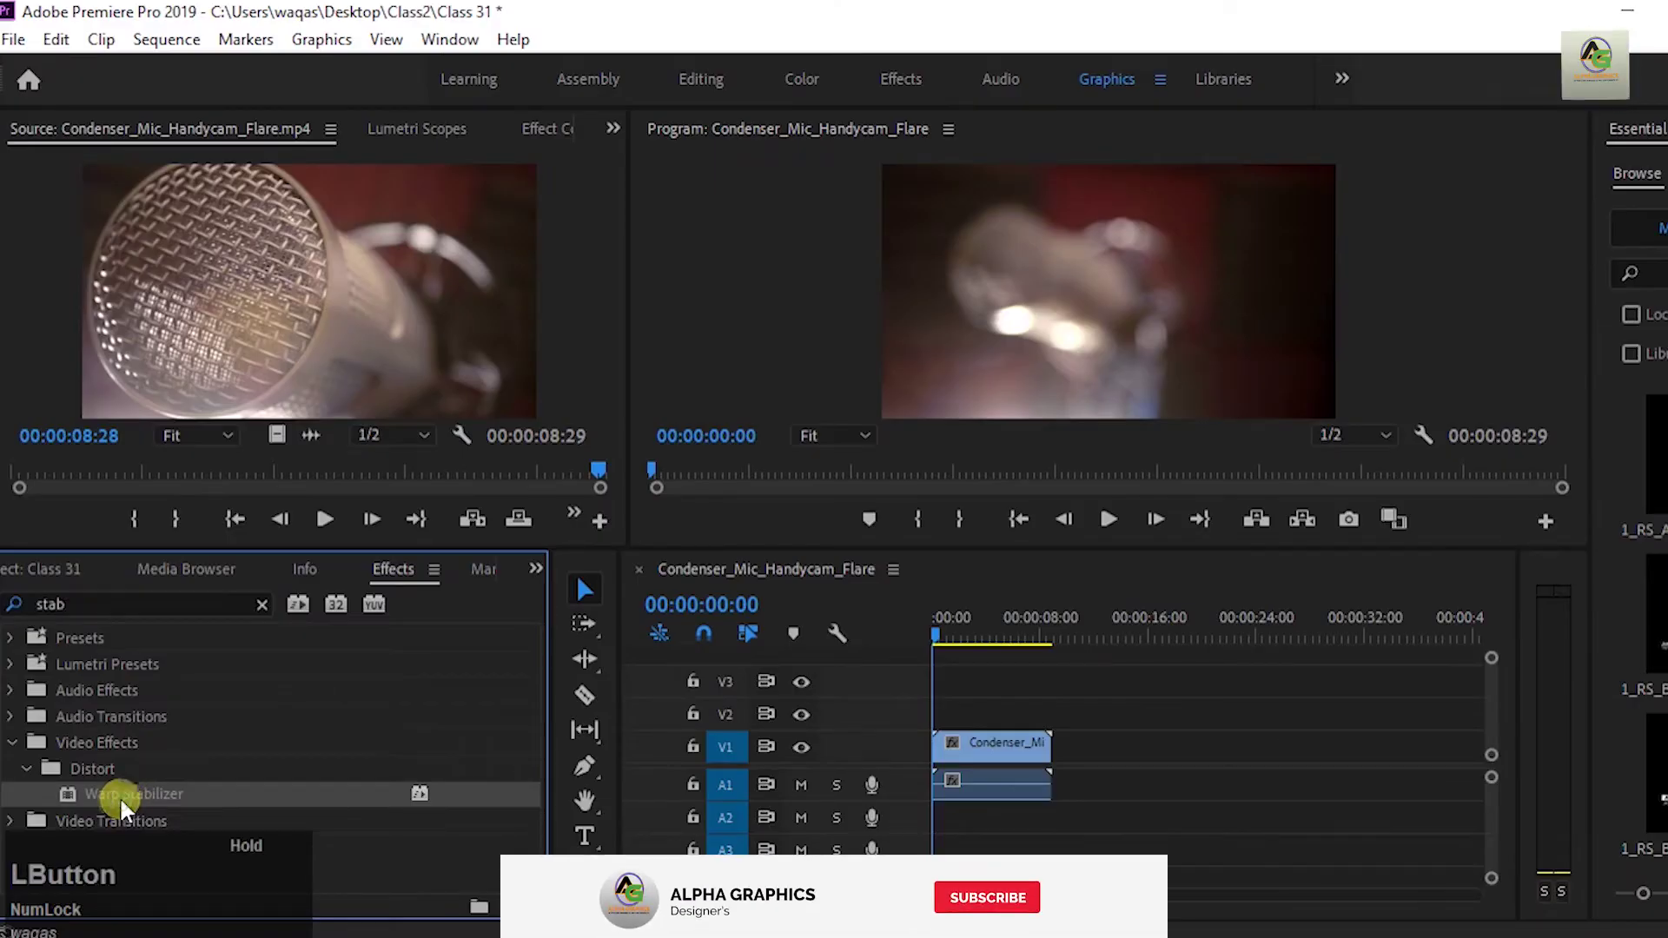
drag(122, 808, 1017, 773)
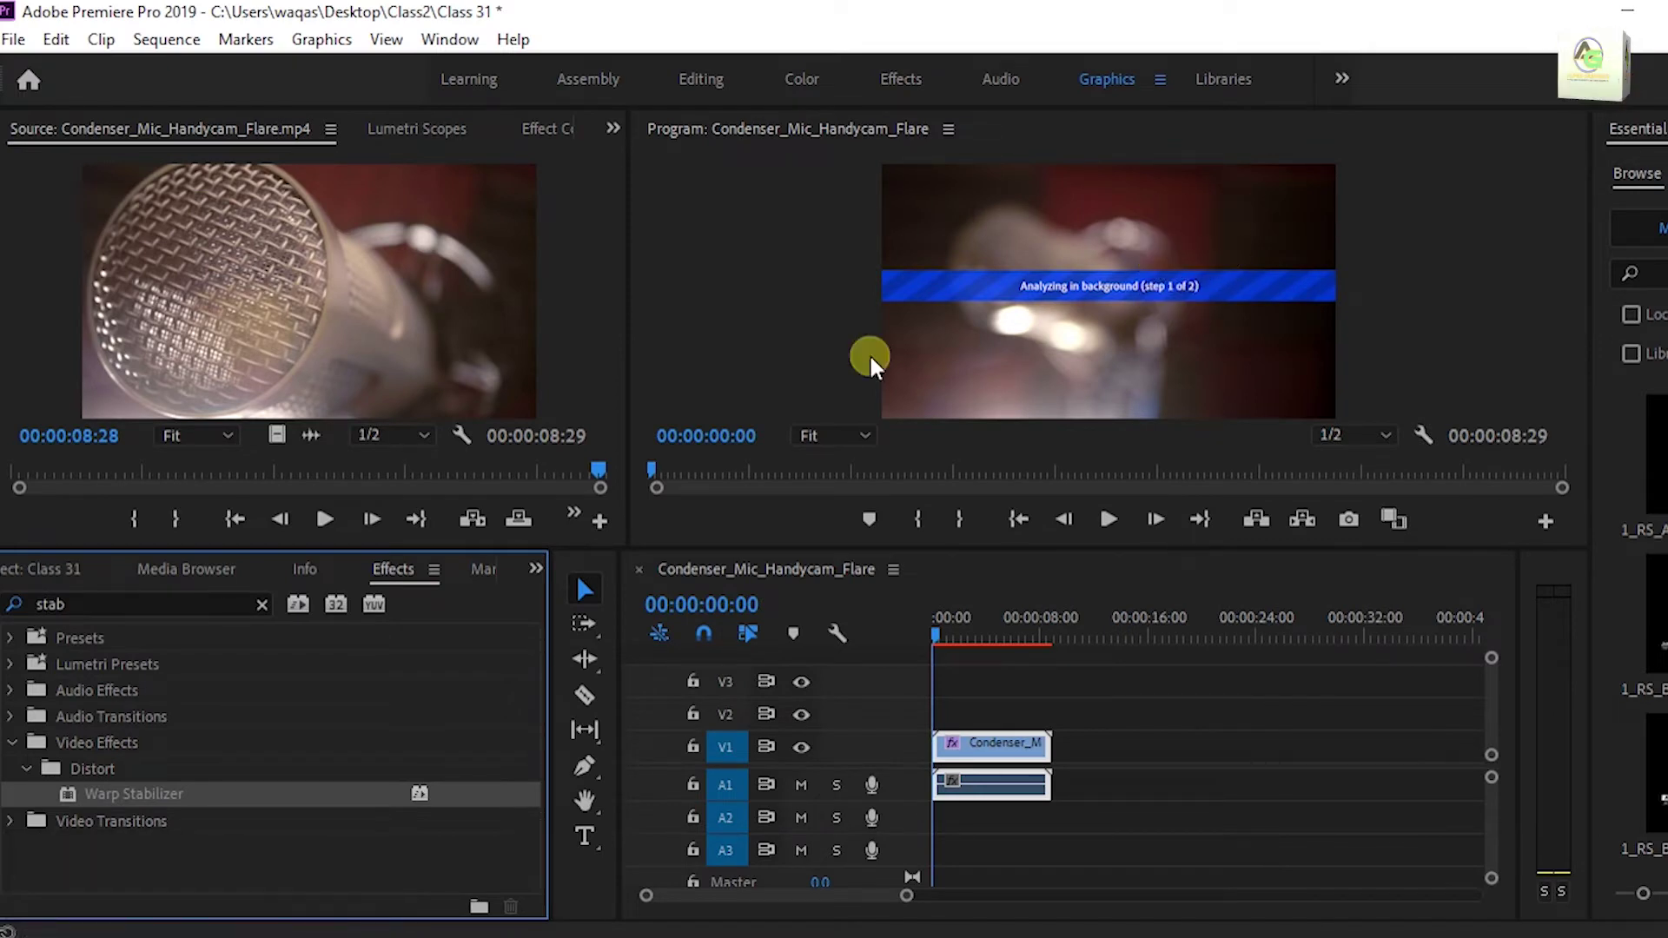
Display the Warp Stabilizer settings in the V1 clip's effect controls and let the background analysis finish.
click(613, 129)
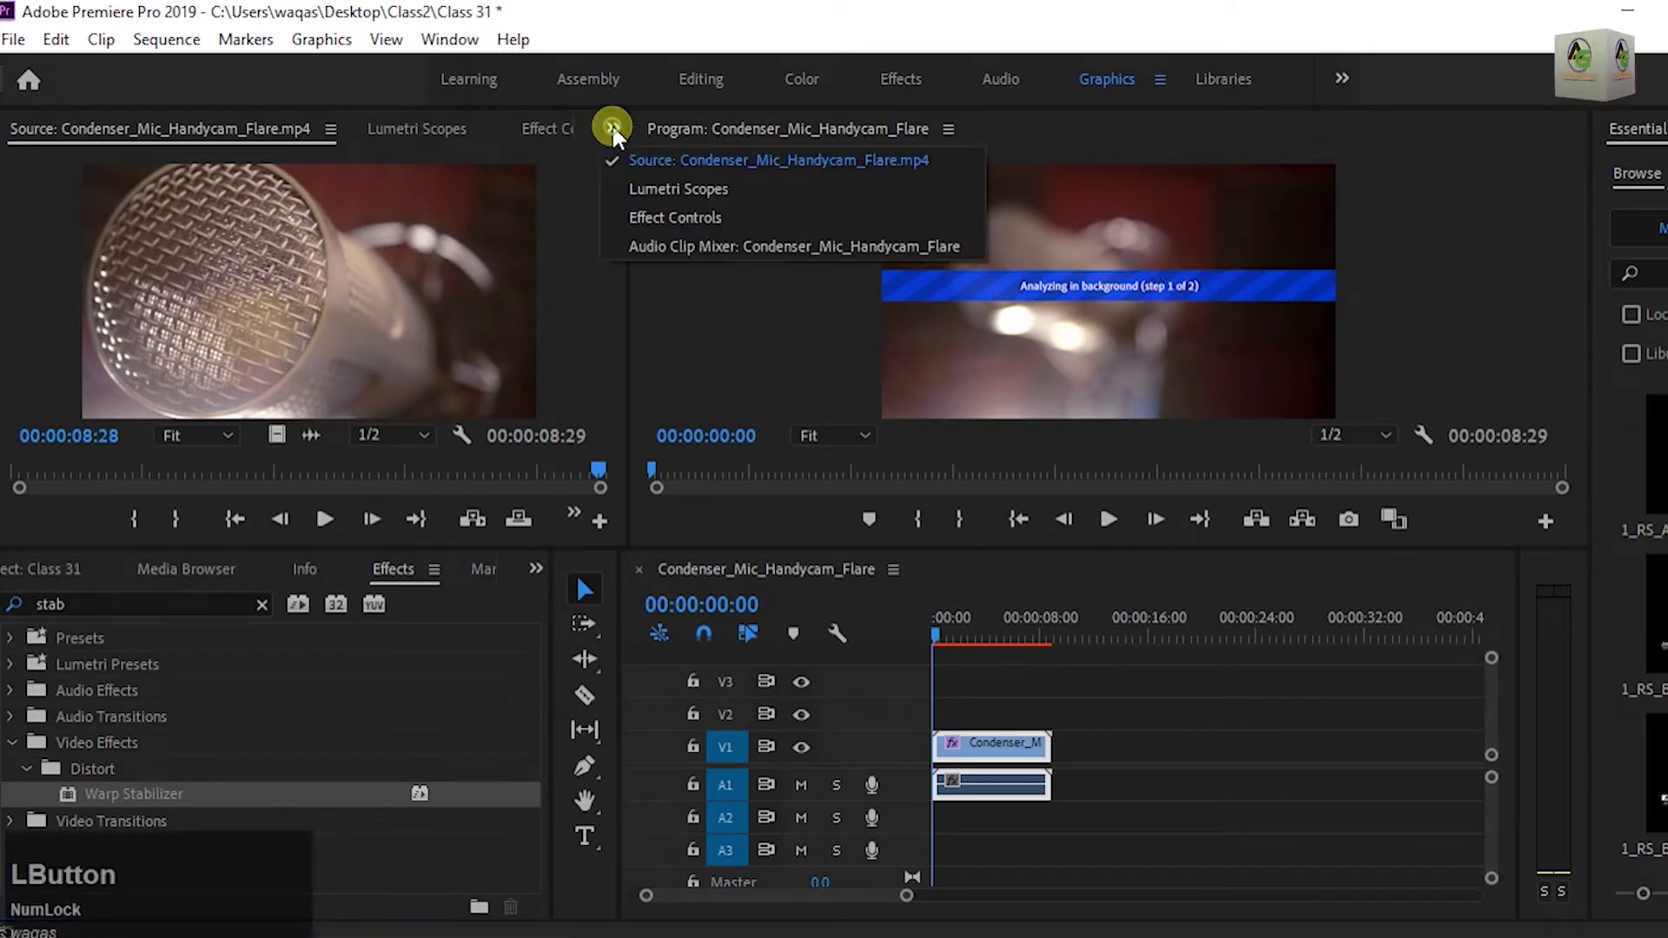
click(674, 217)
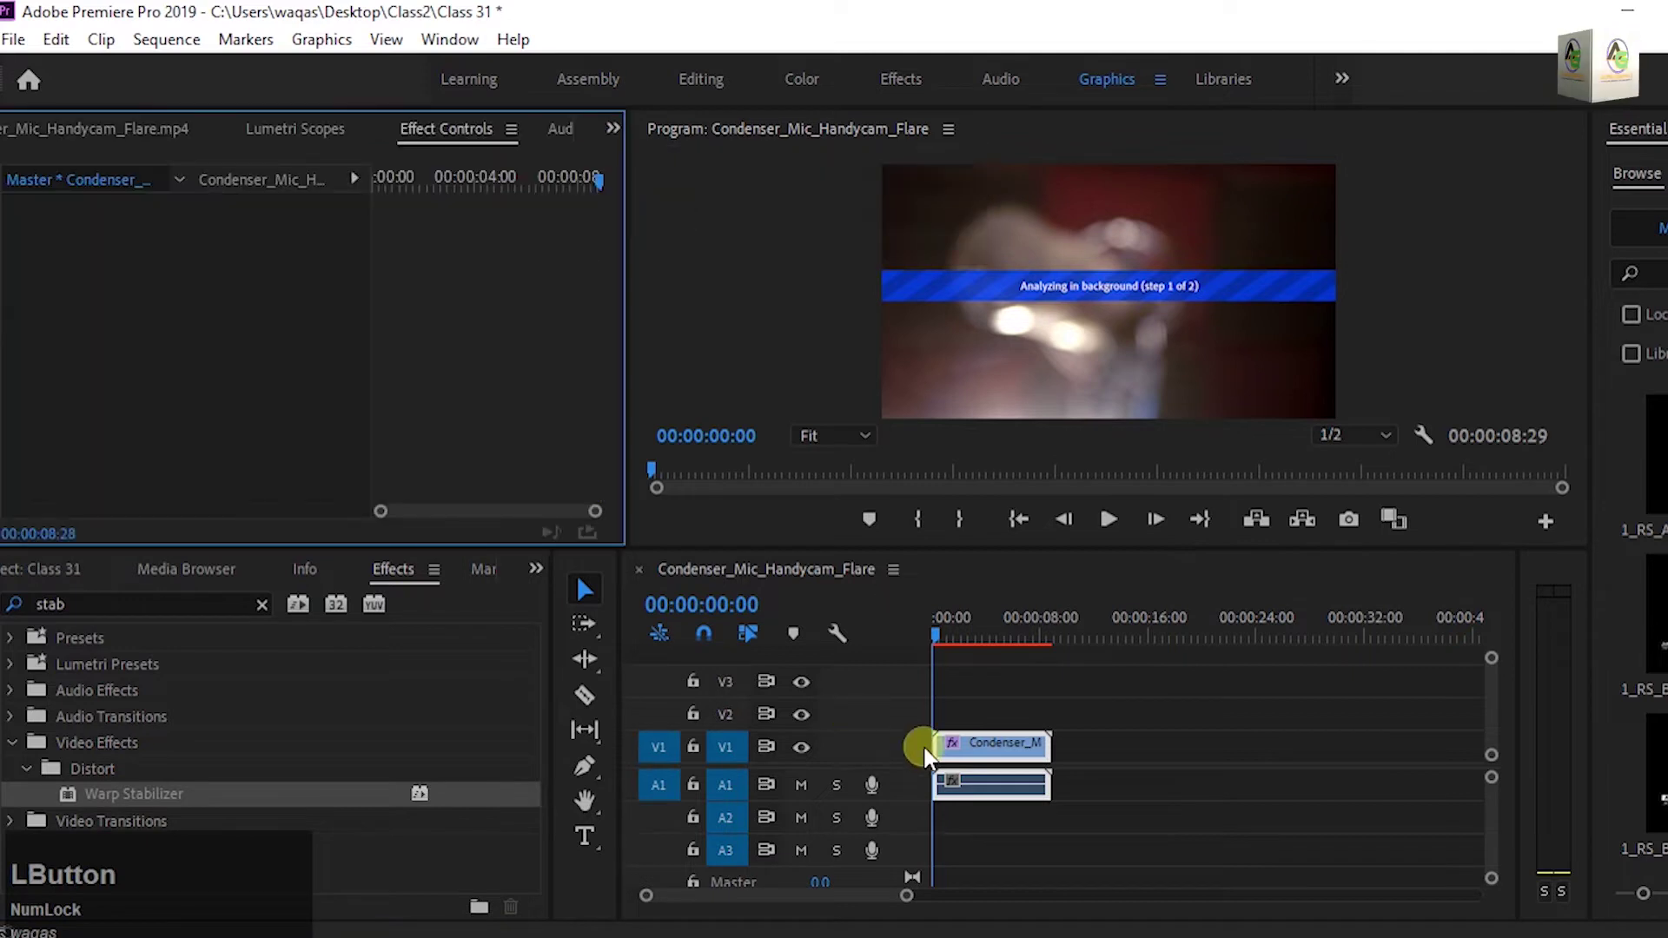
click(990, 746)
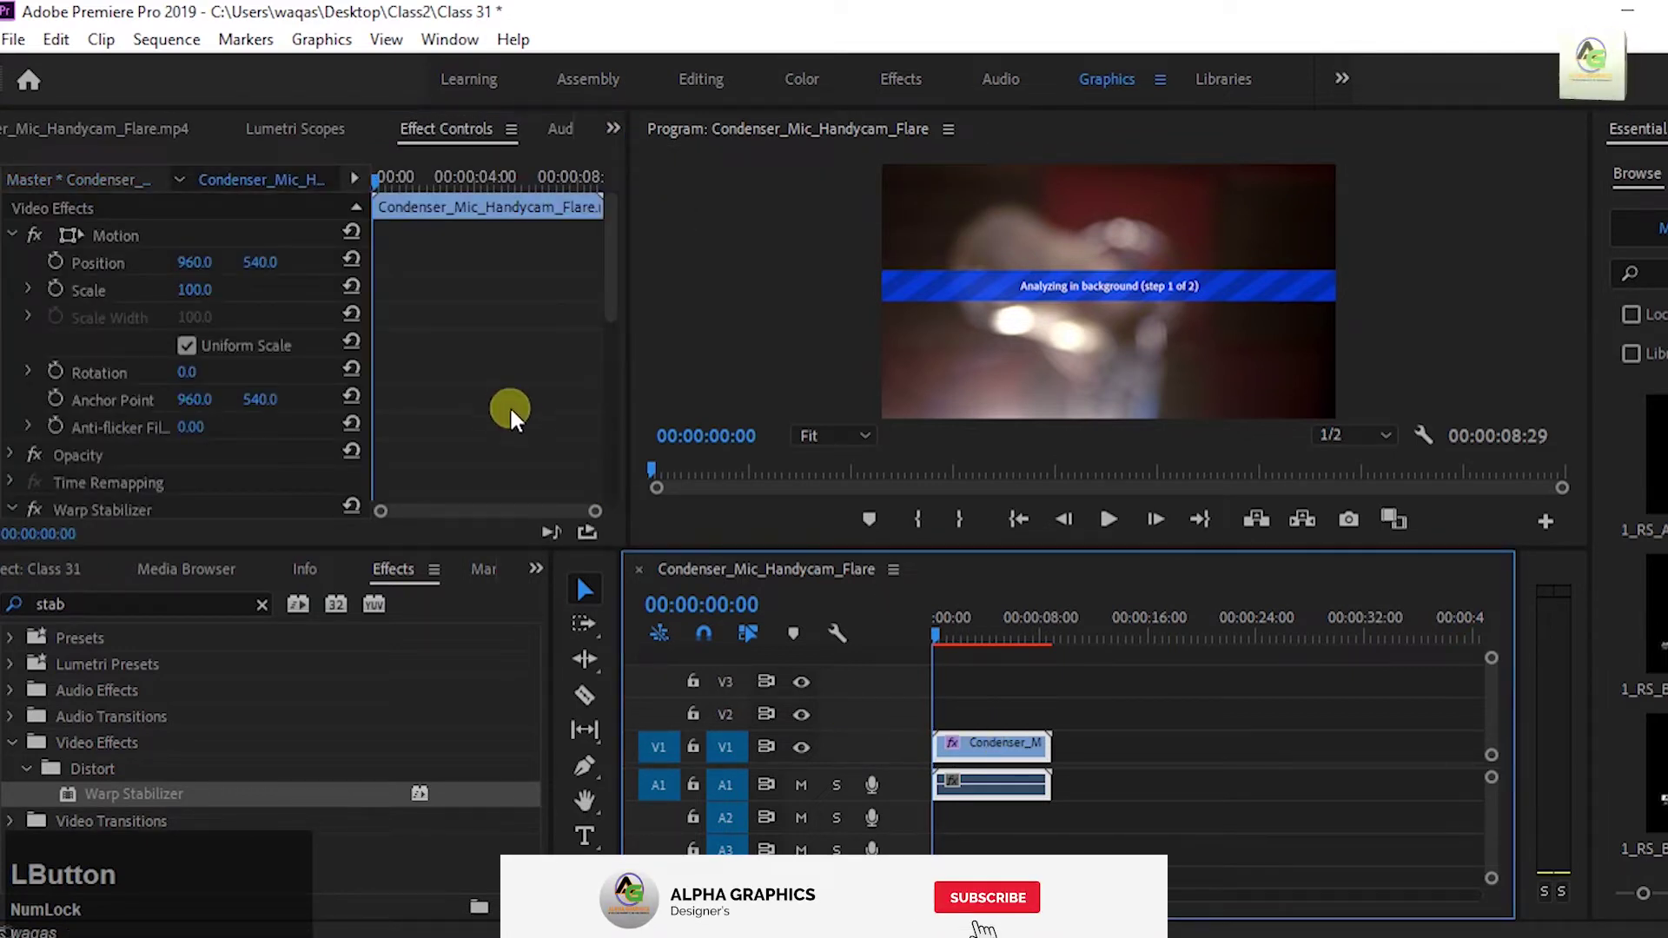
scroll(508, 383, down, 3)
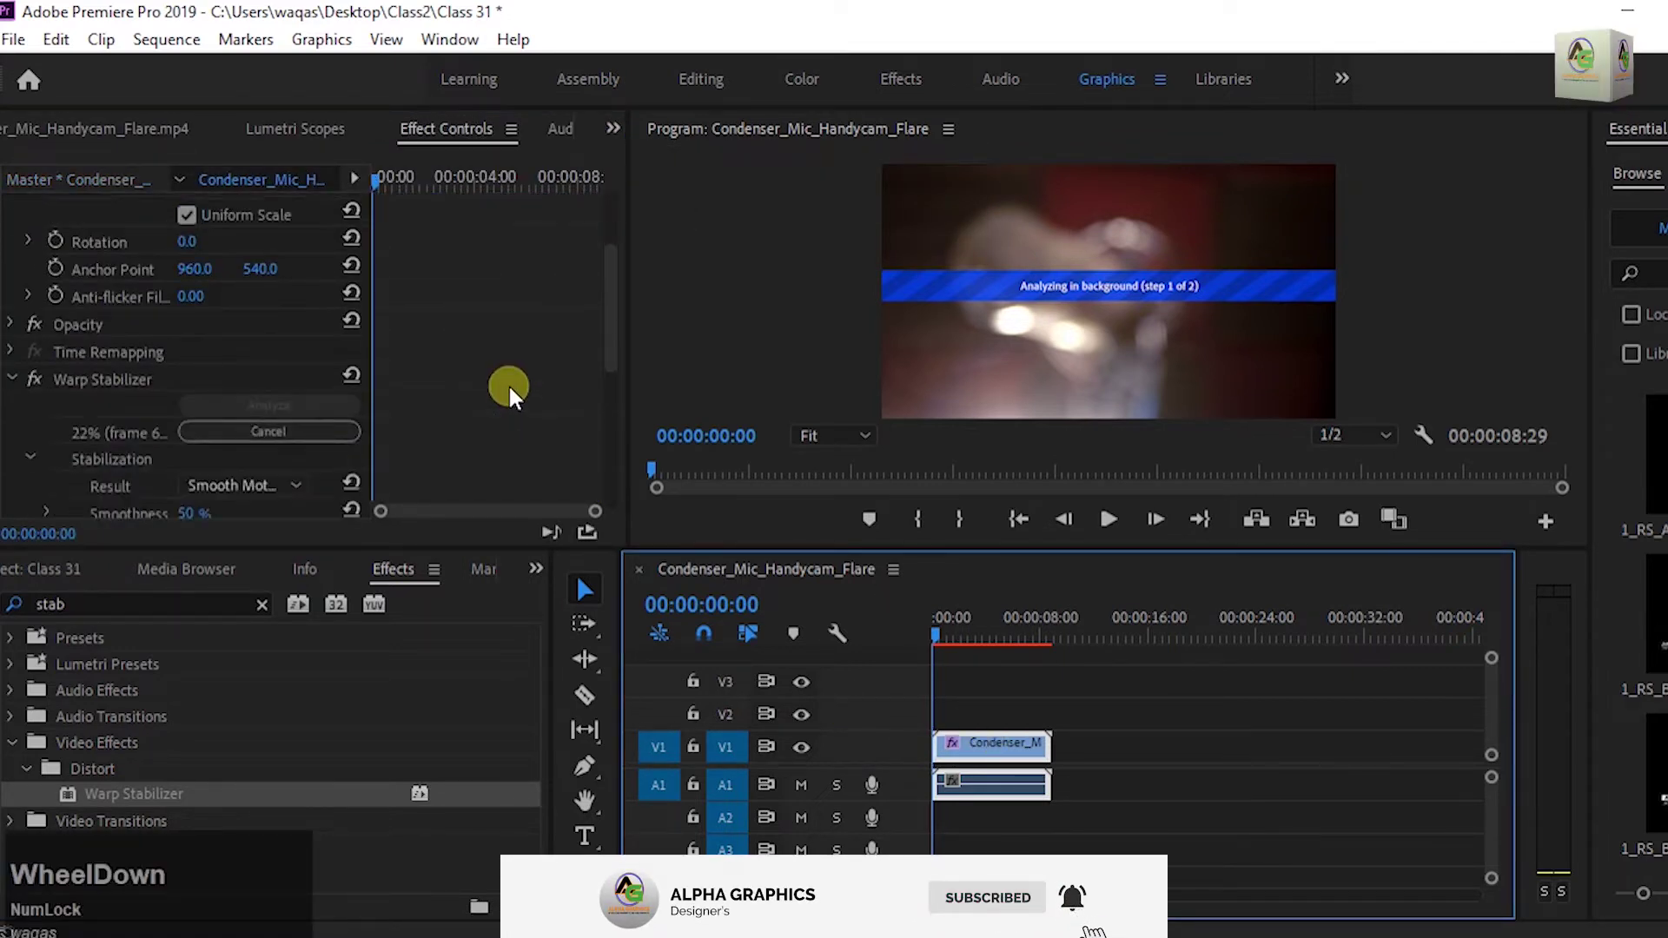
scroll(564, 369, down, 2)
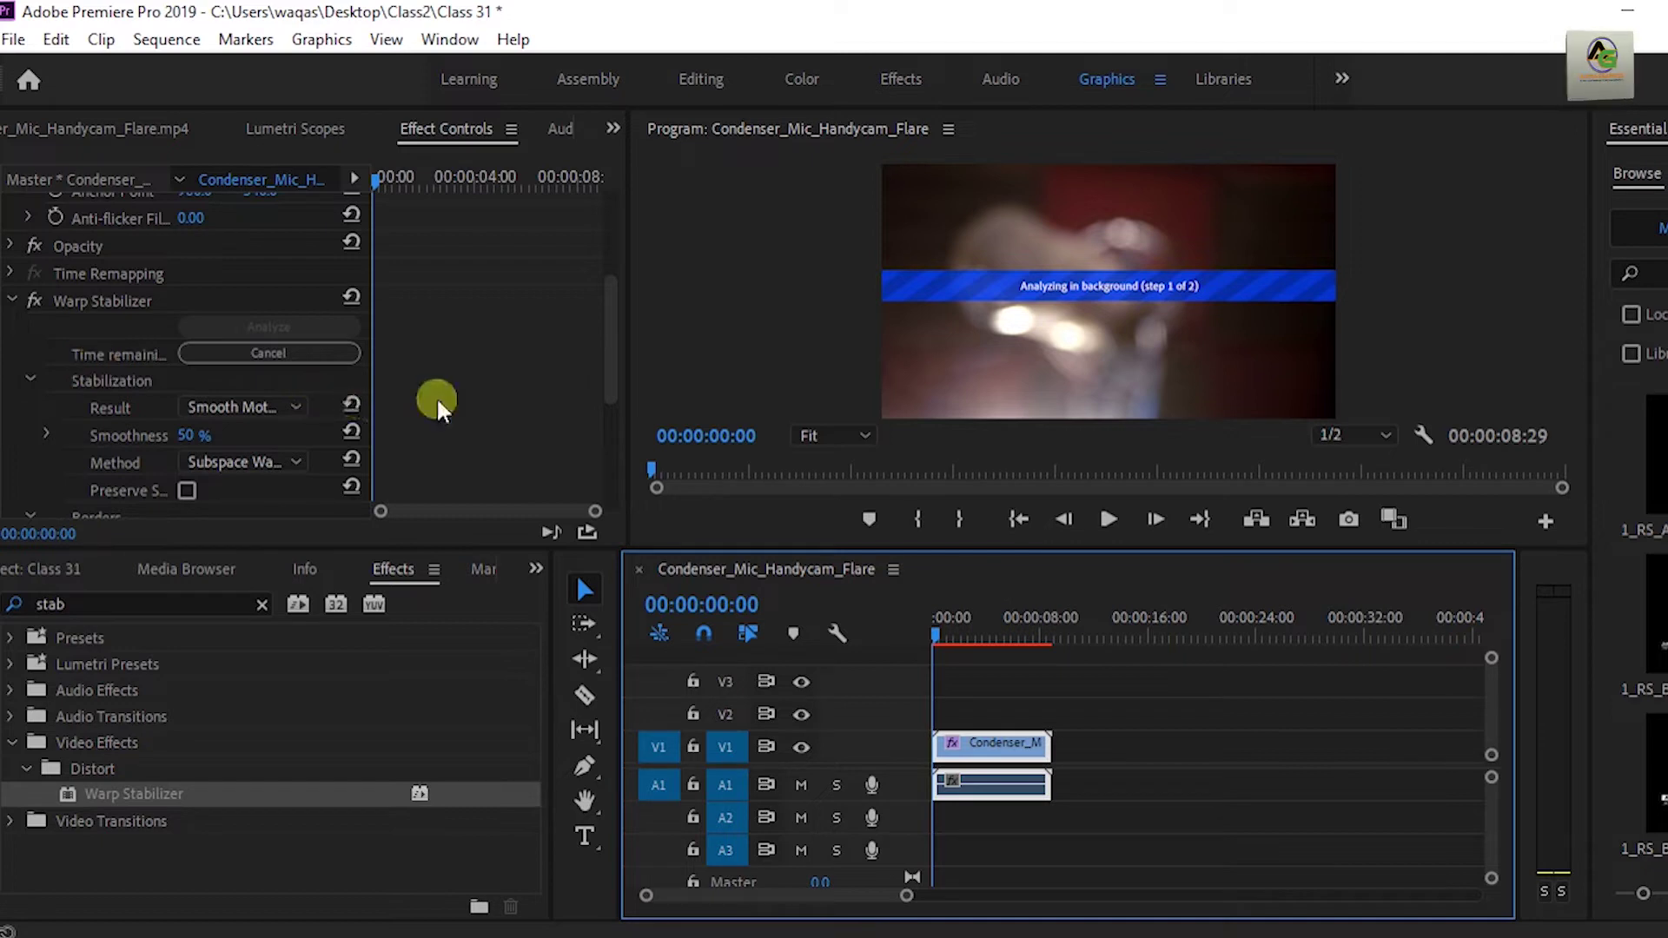
click(794, 280)
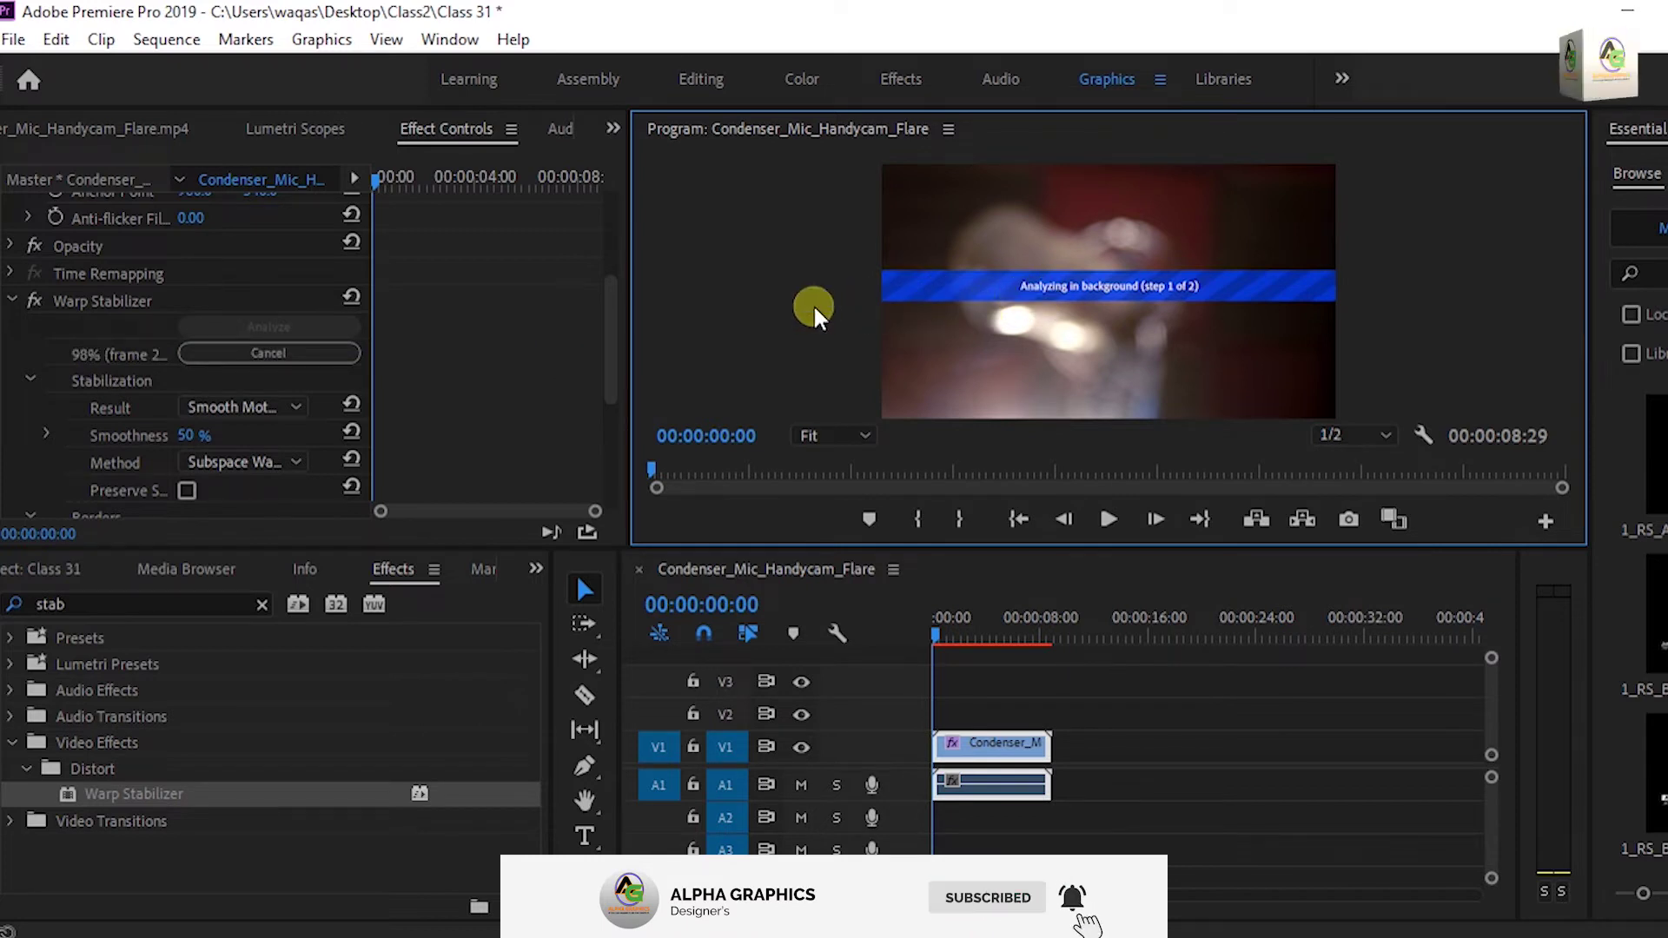
click(711, 352)
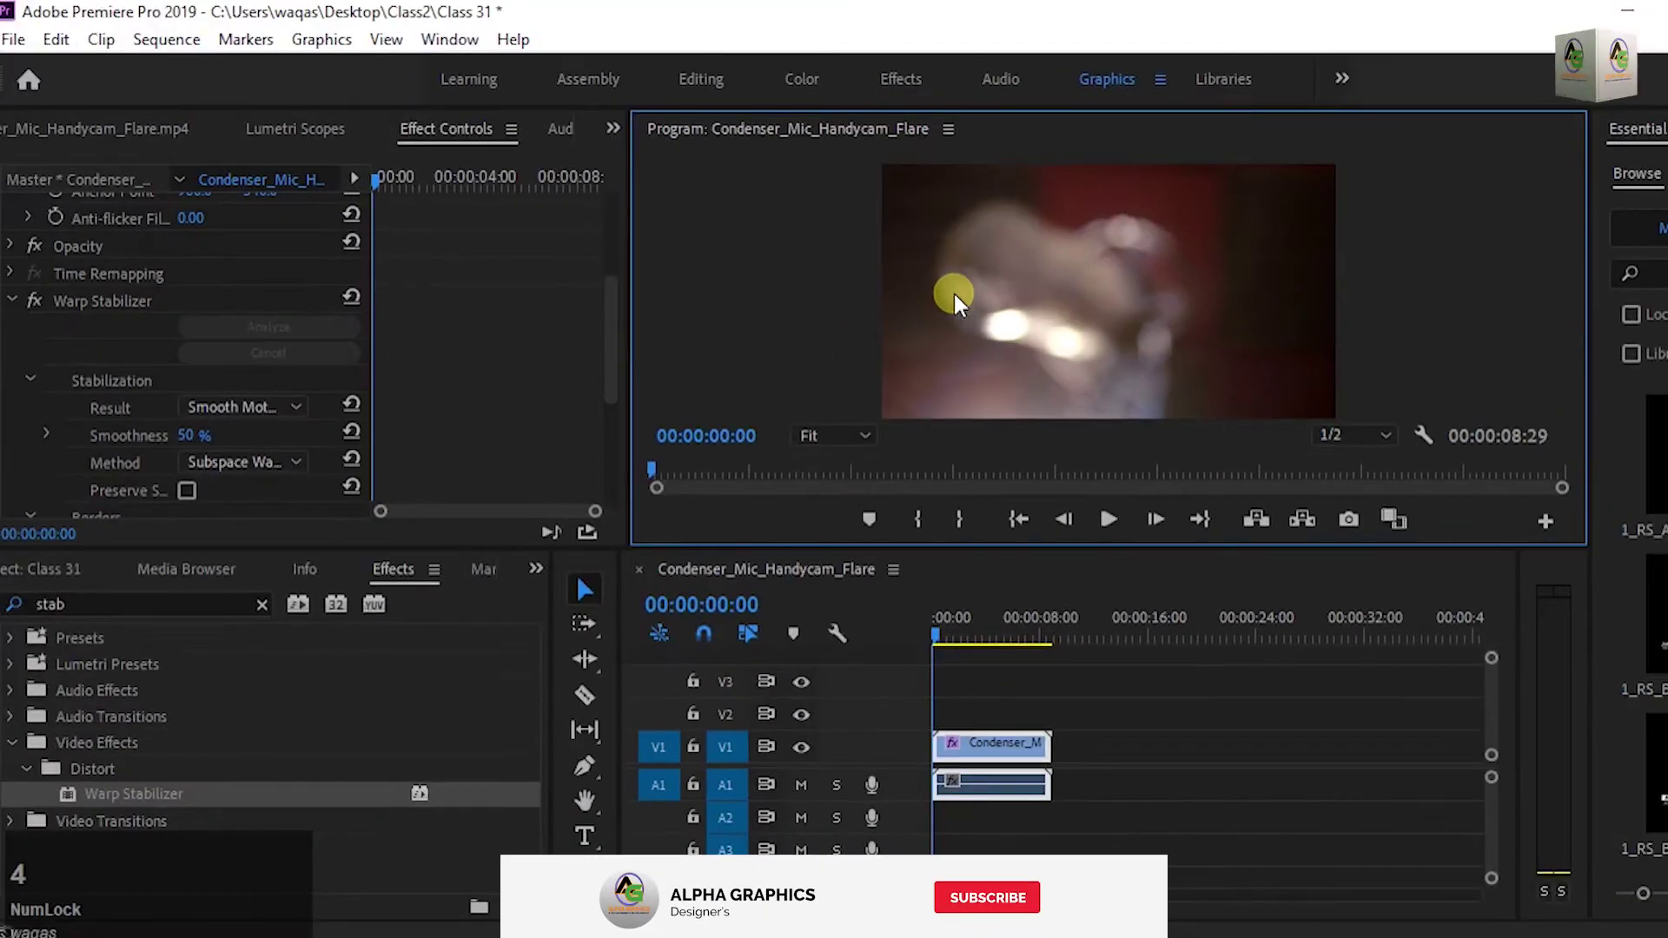
Deselect the clip and play the stabilized sequence to check how smooth the footage is.
click(1091, 711)
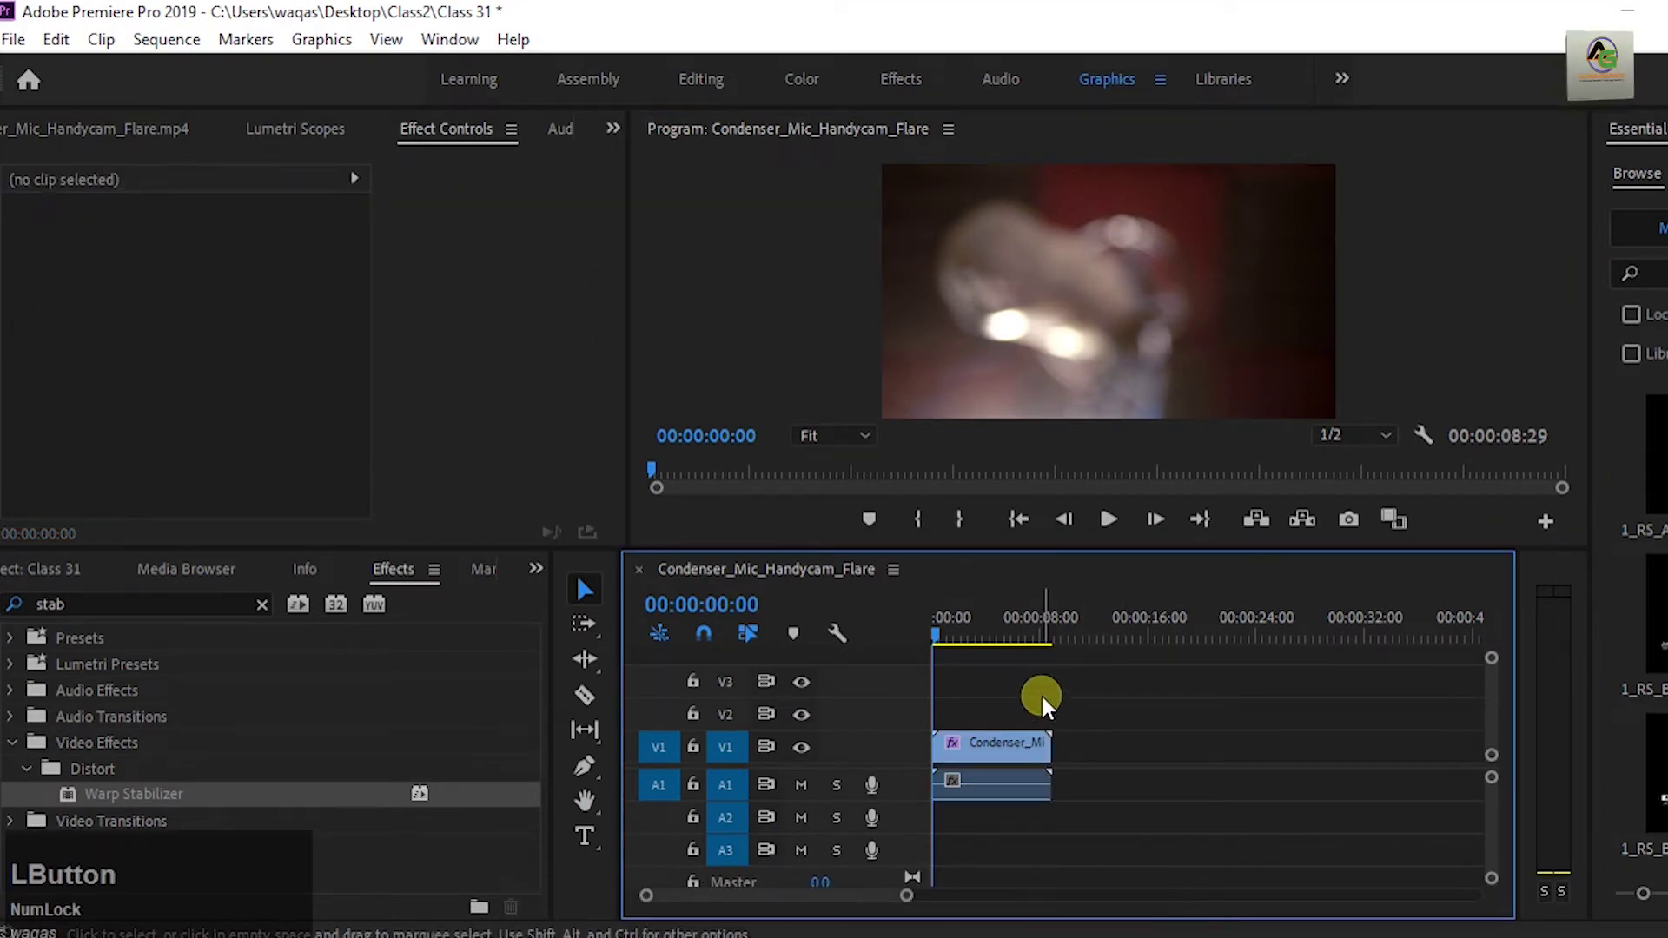
key(space)
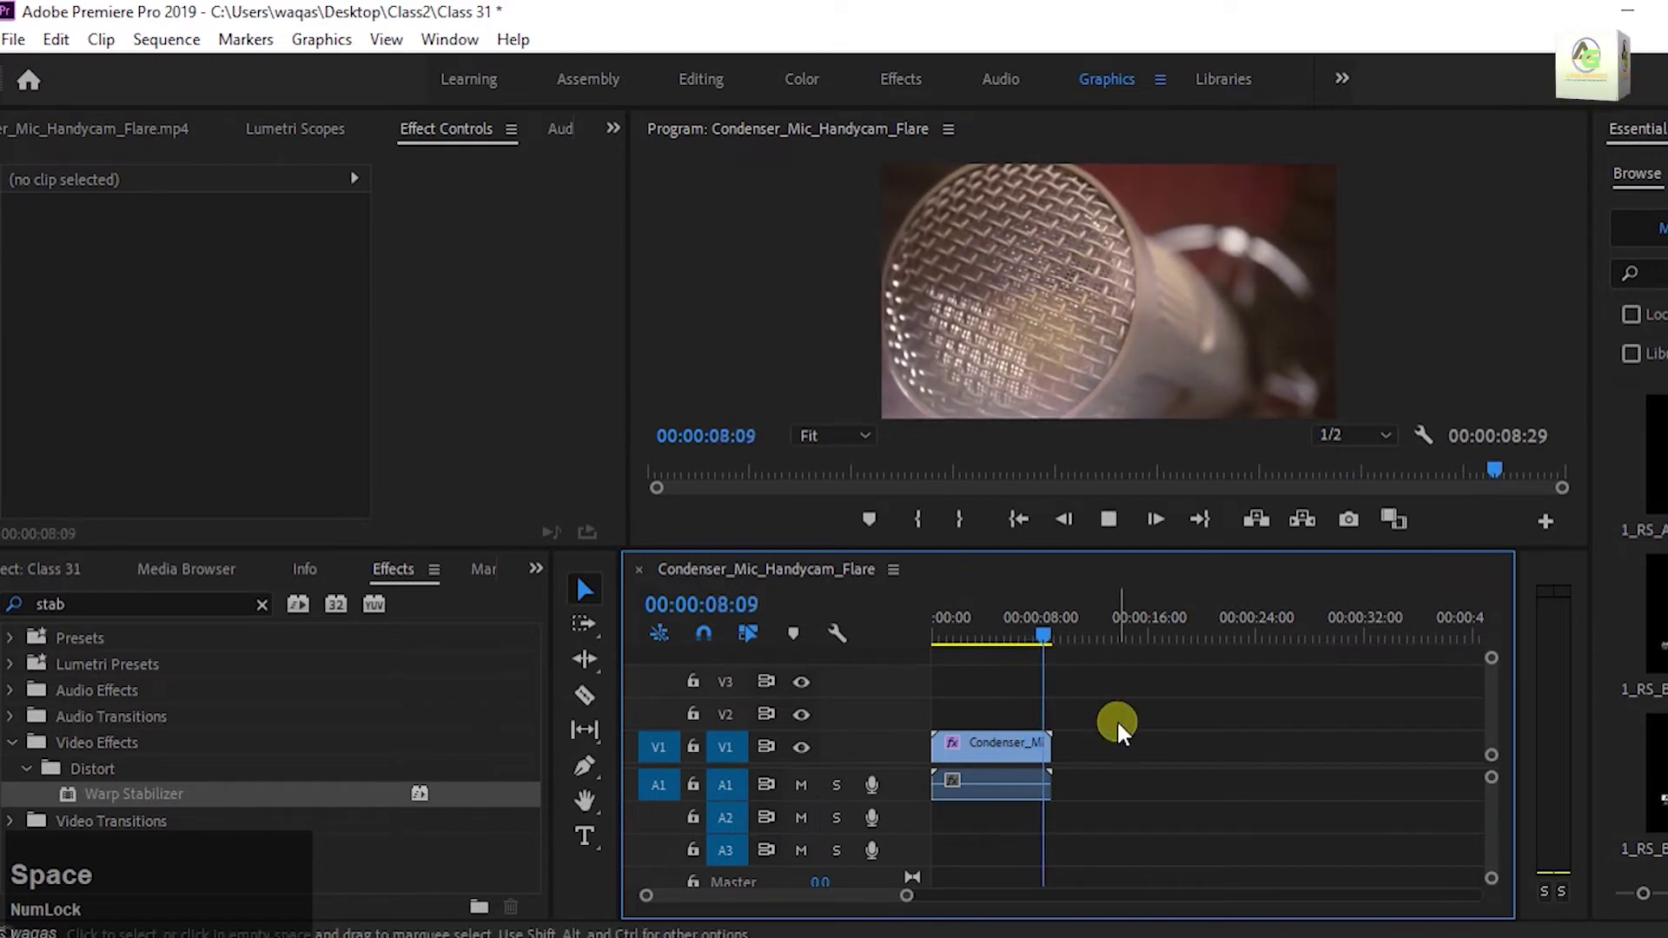
key(space)
key(space)
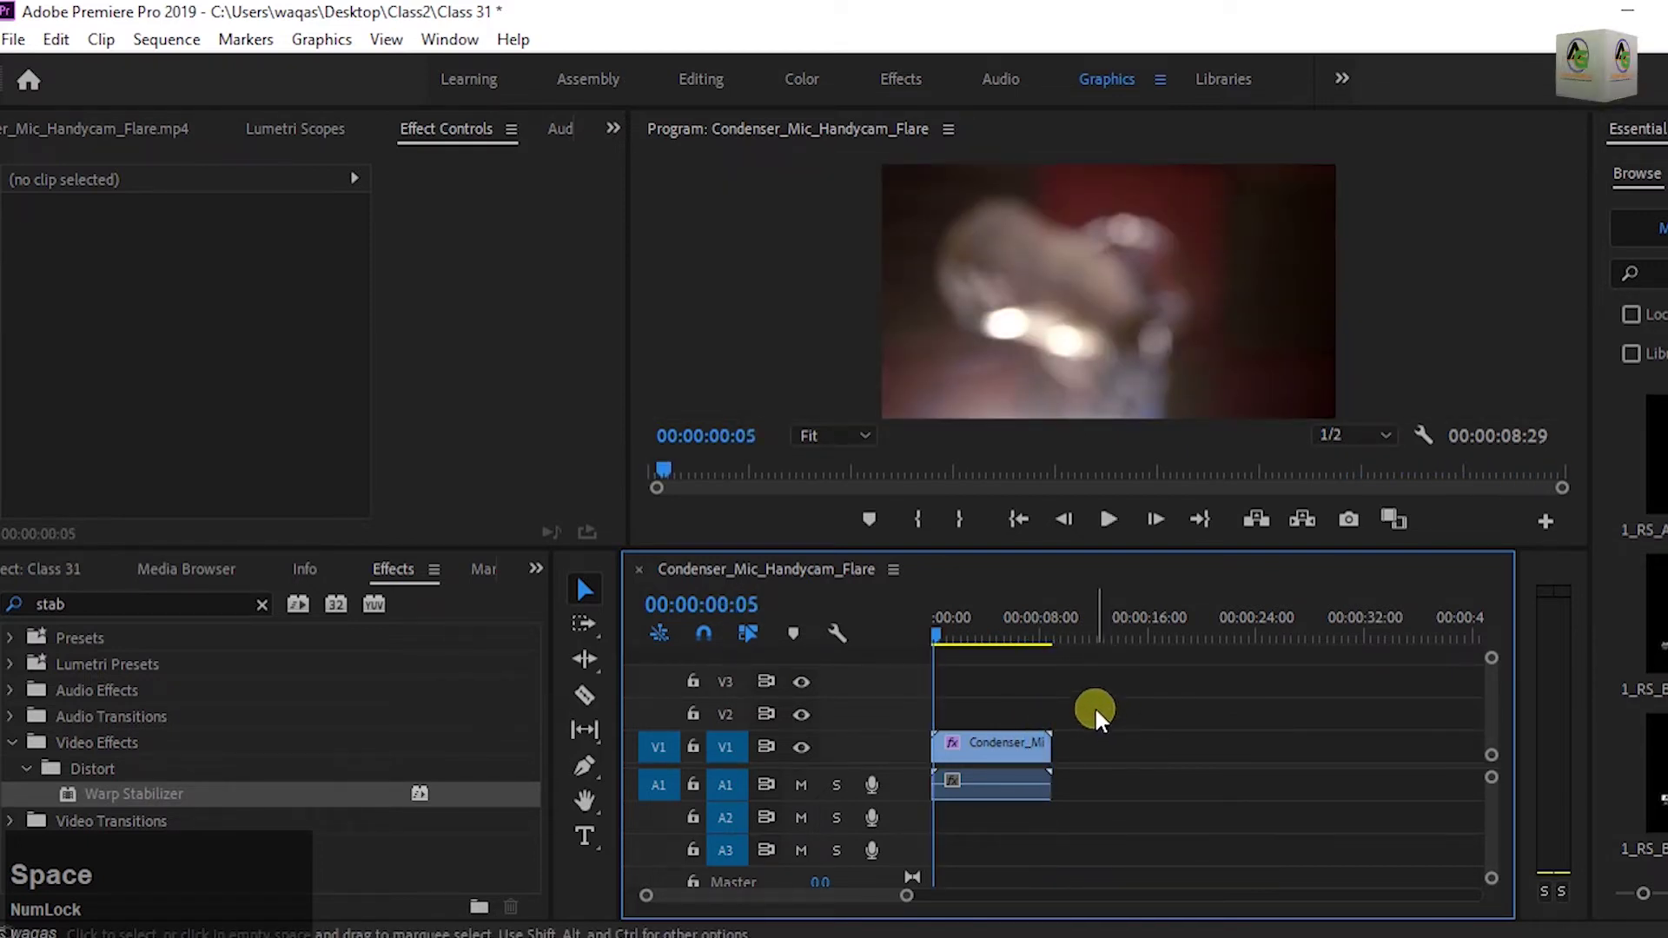
key(space)
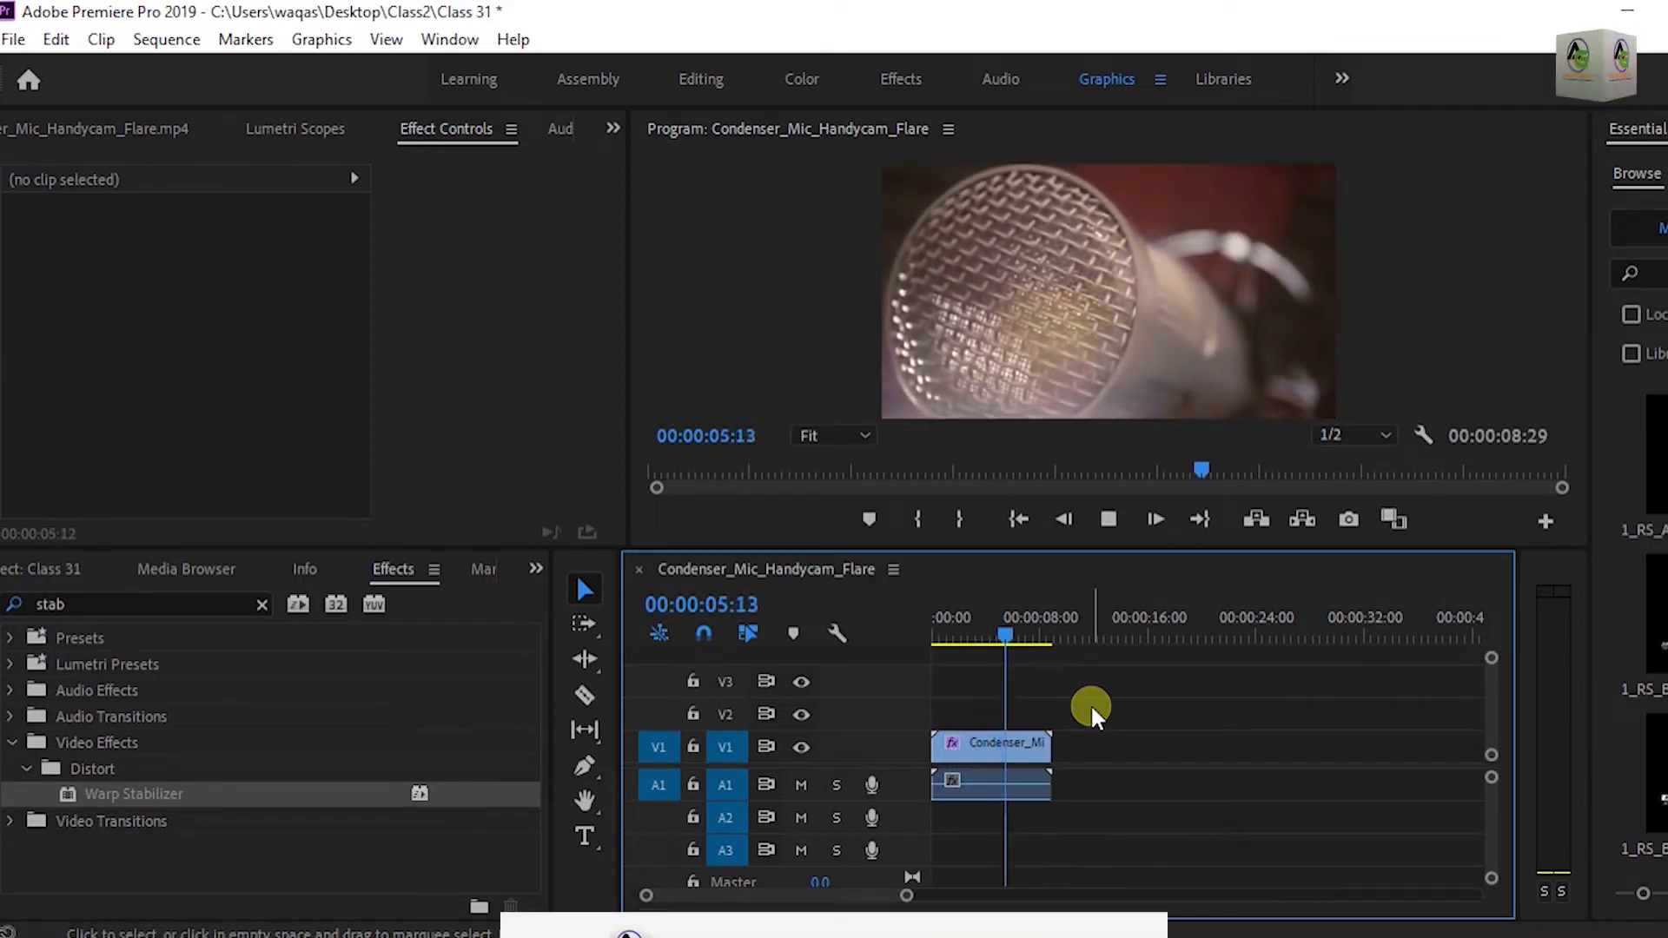
key(space)
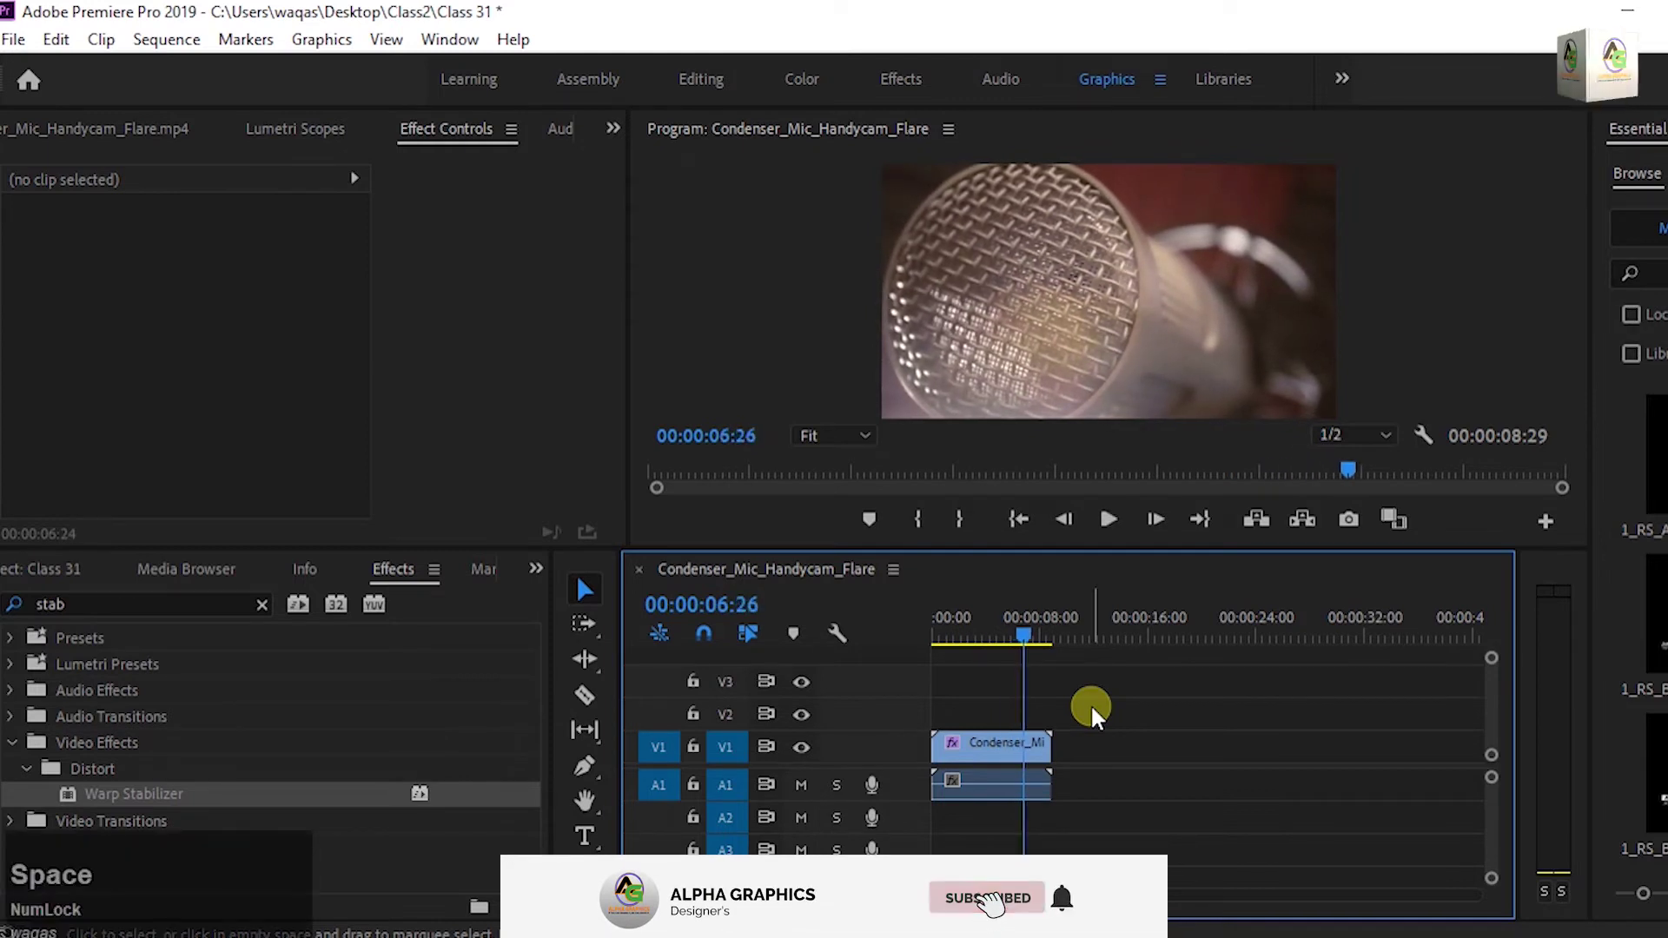
Set the Warp Stabilizer's stabilization Result to No Motion on the V1 microphone clip.
click(999, 738)
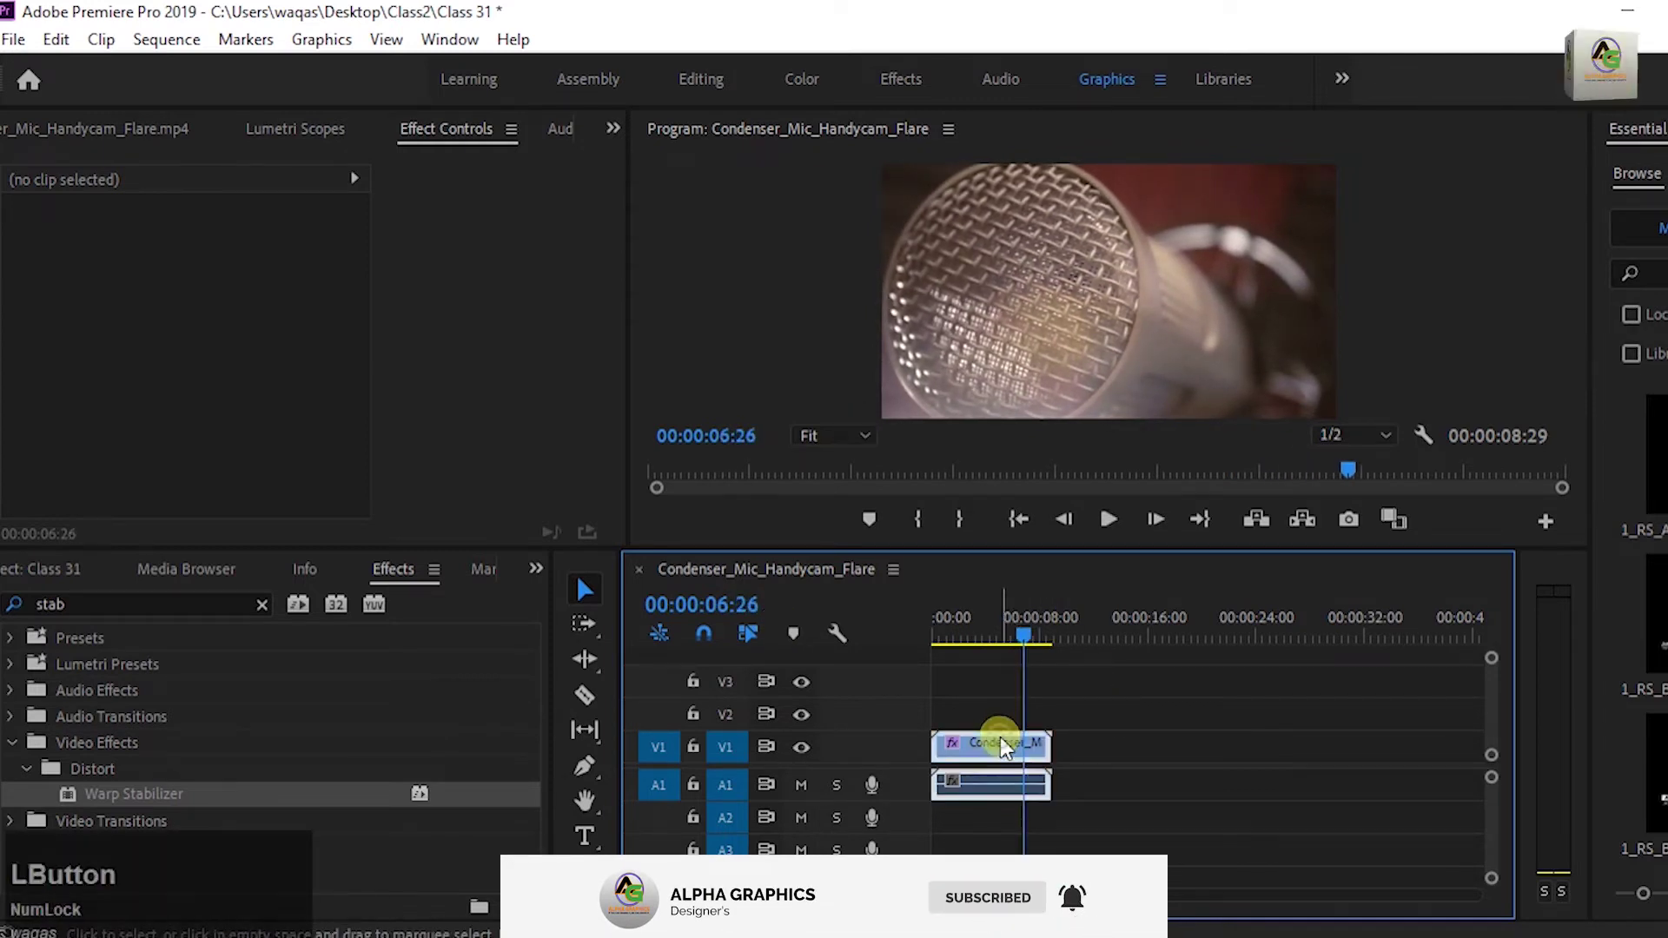
scroll(398, 379, down, 5)
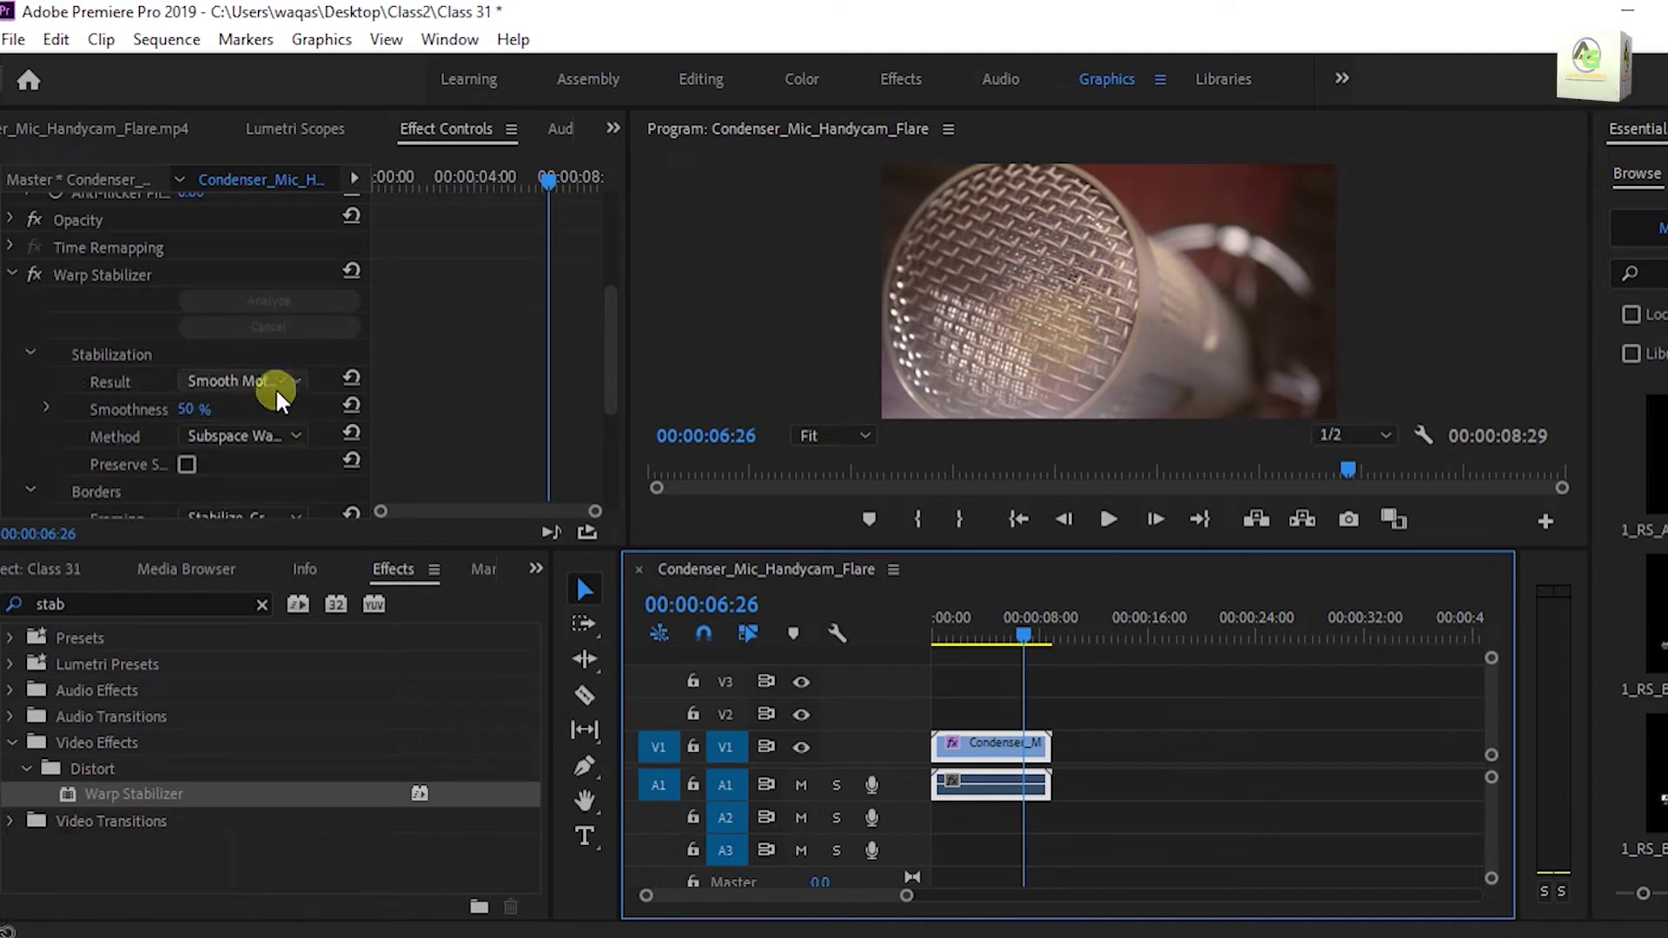
click(271, 380)
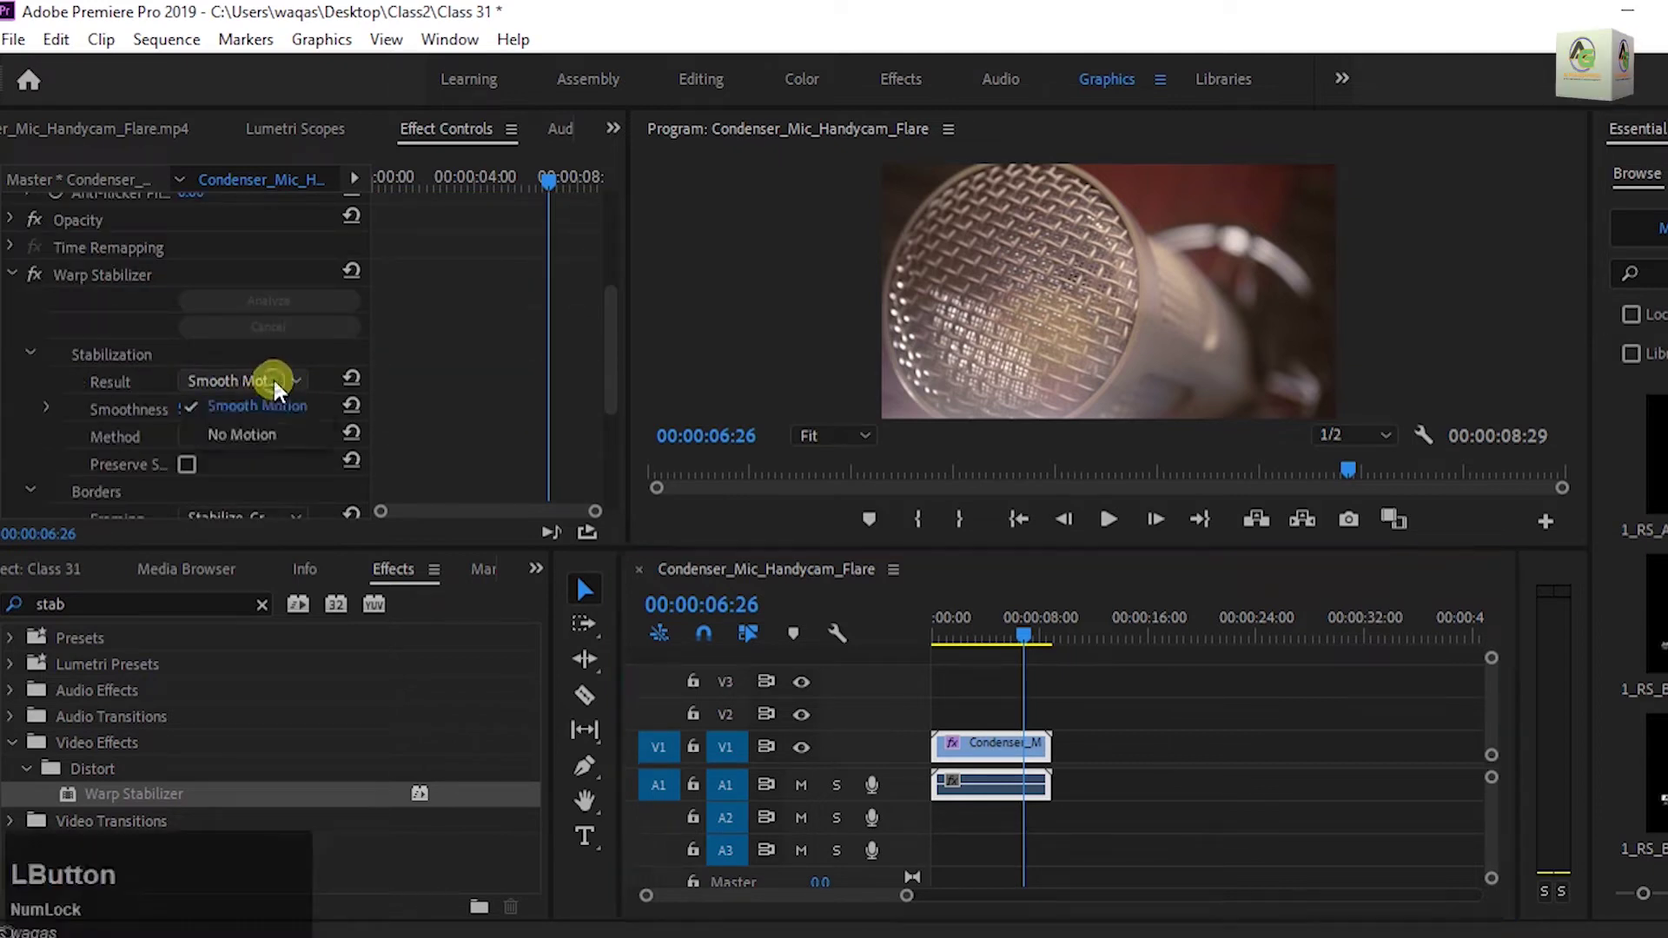
click(255, 435)
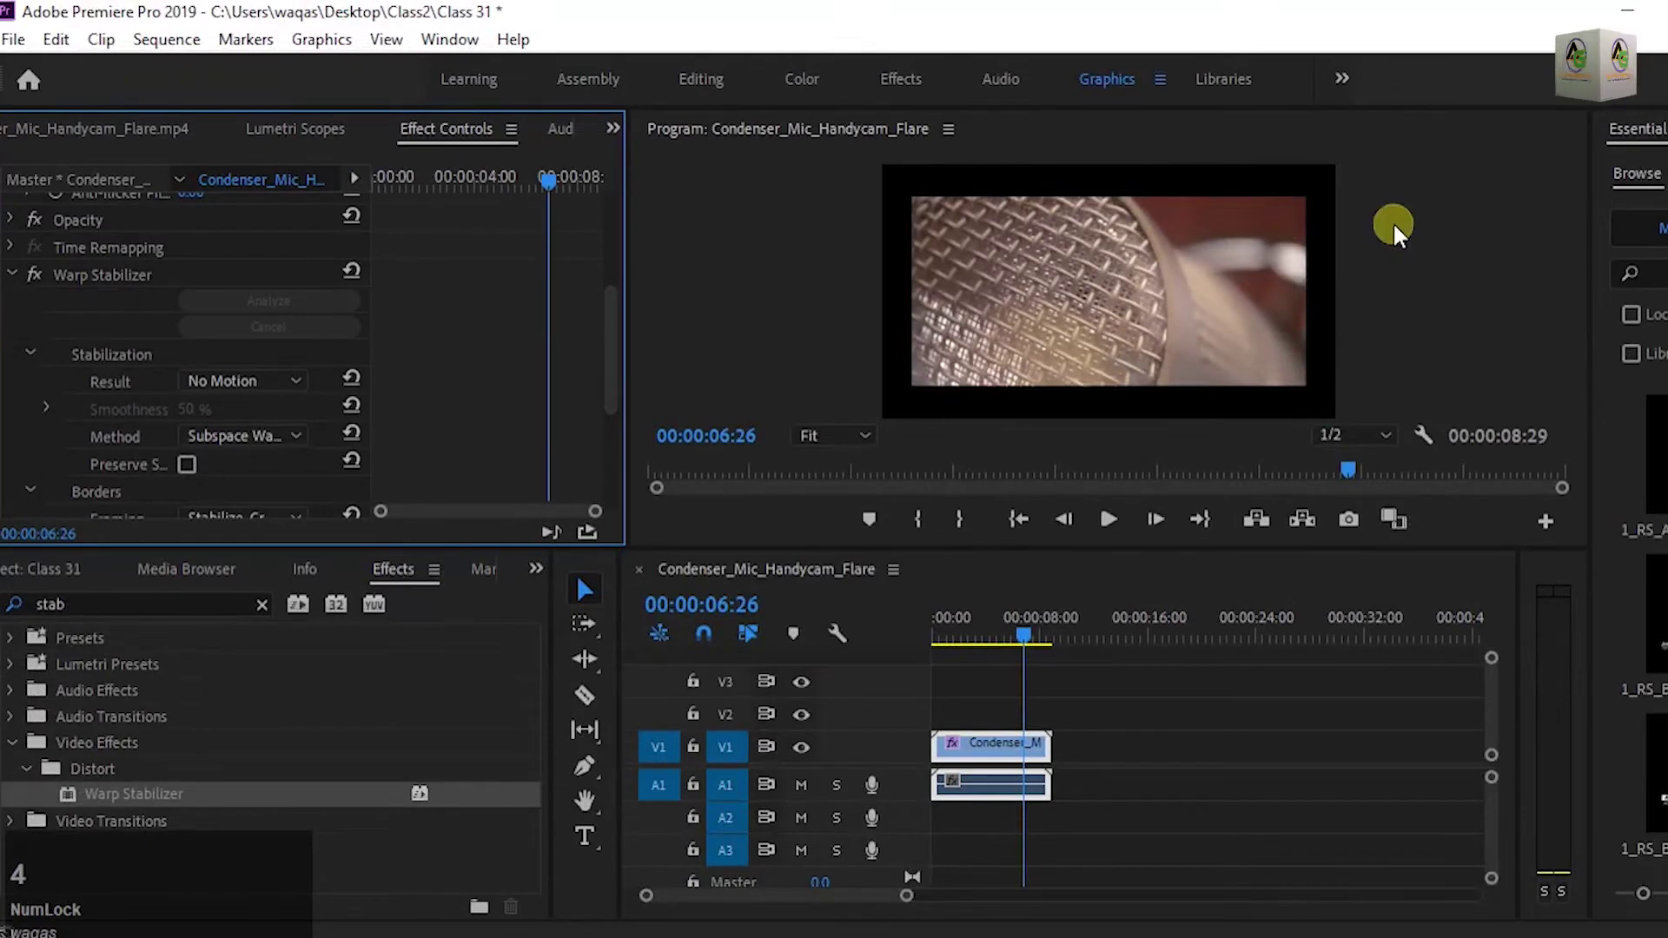
Set the Warp Stabilizer's stabilization Result to Smooth Motion on the V1 microphone clip.
click(297, 375)
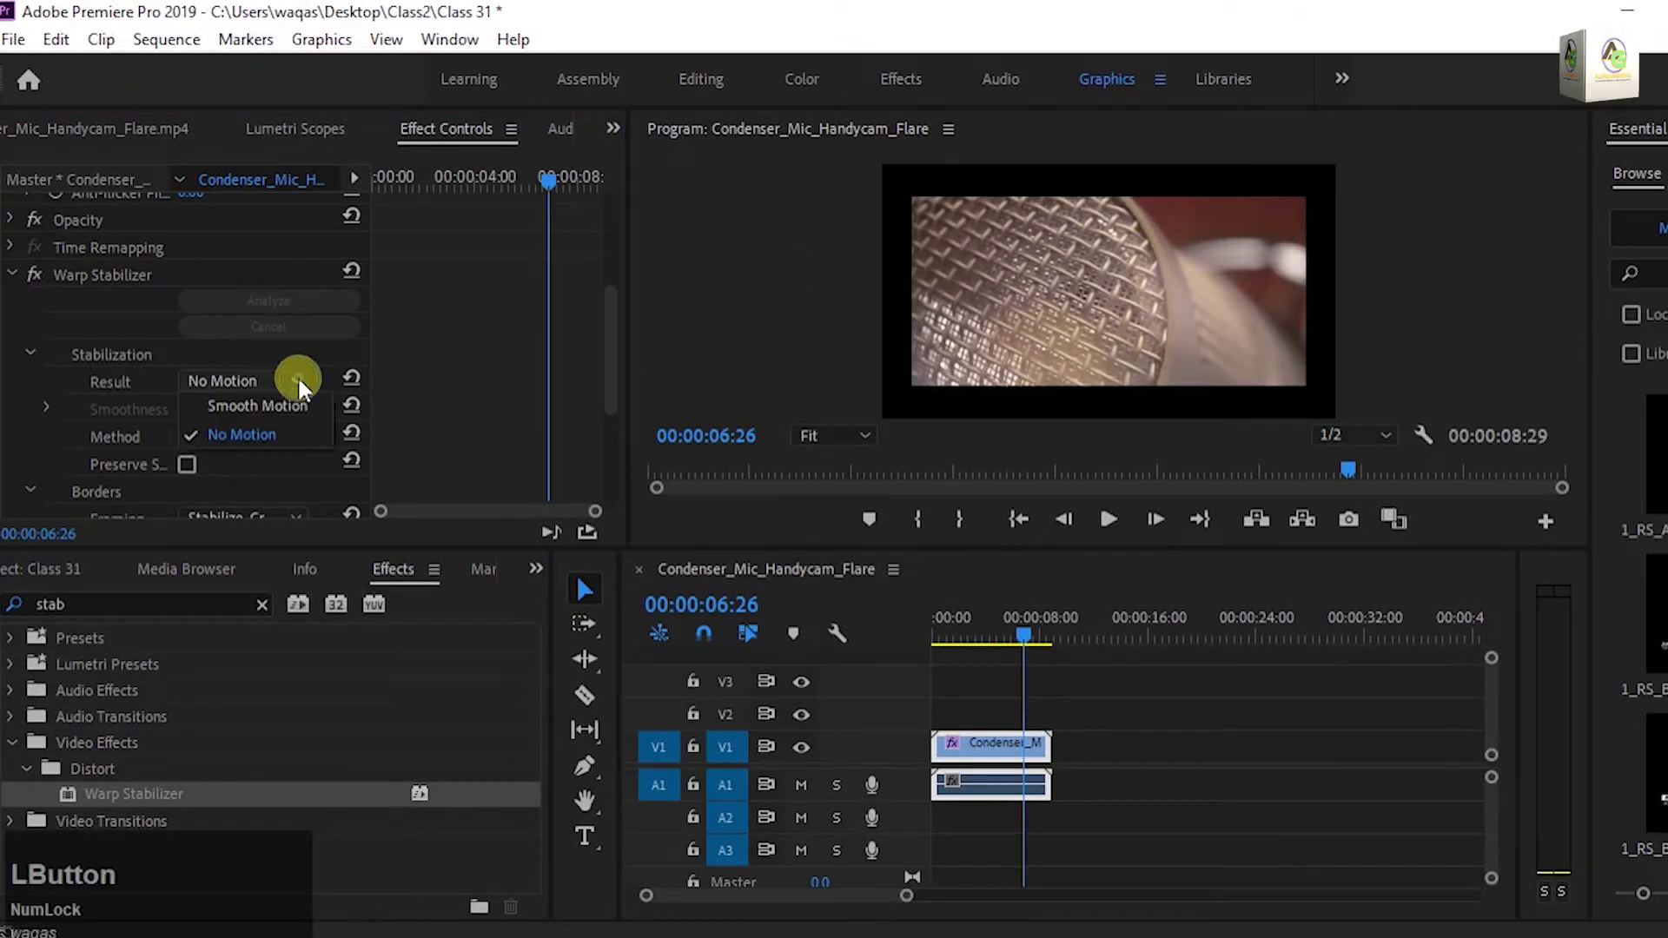
click(294, 409)
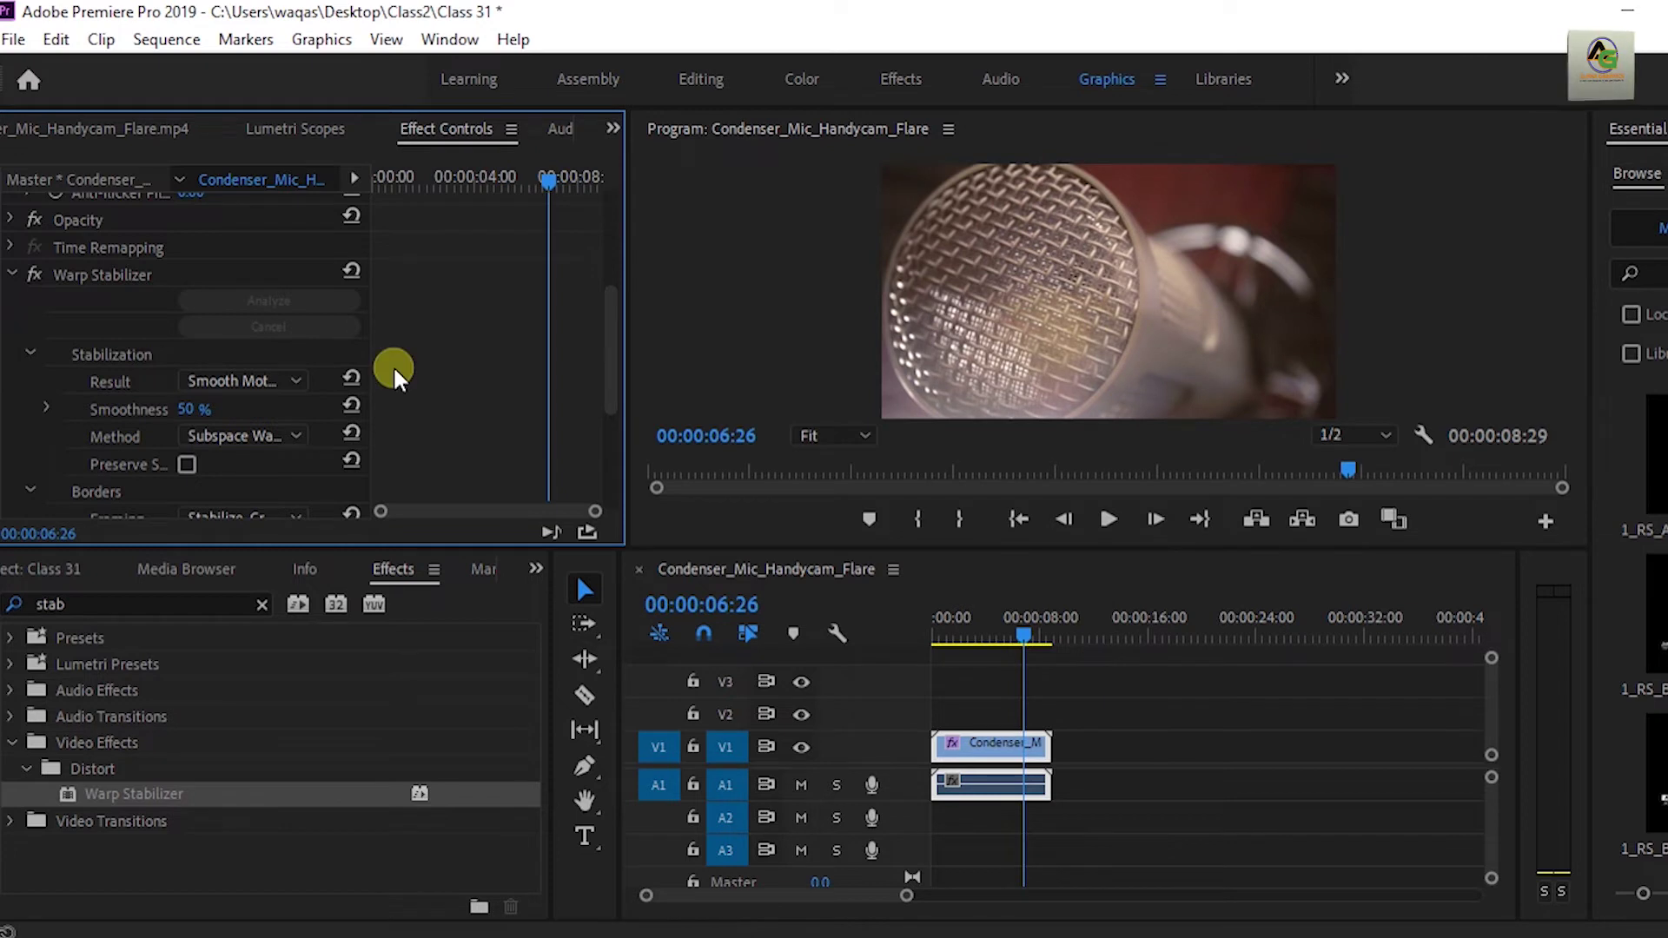
Try a Warp Stabilizer Smoothness of 101% by playing the sequence from the start, and return the value to 50%.
scroll(393, 365, down, 1)
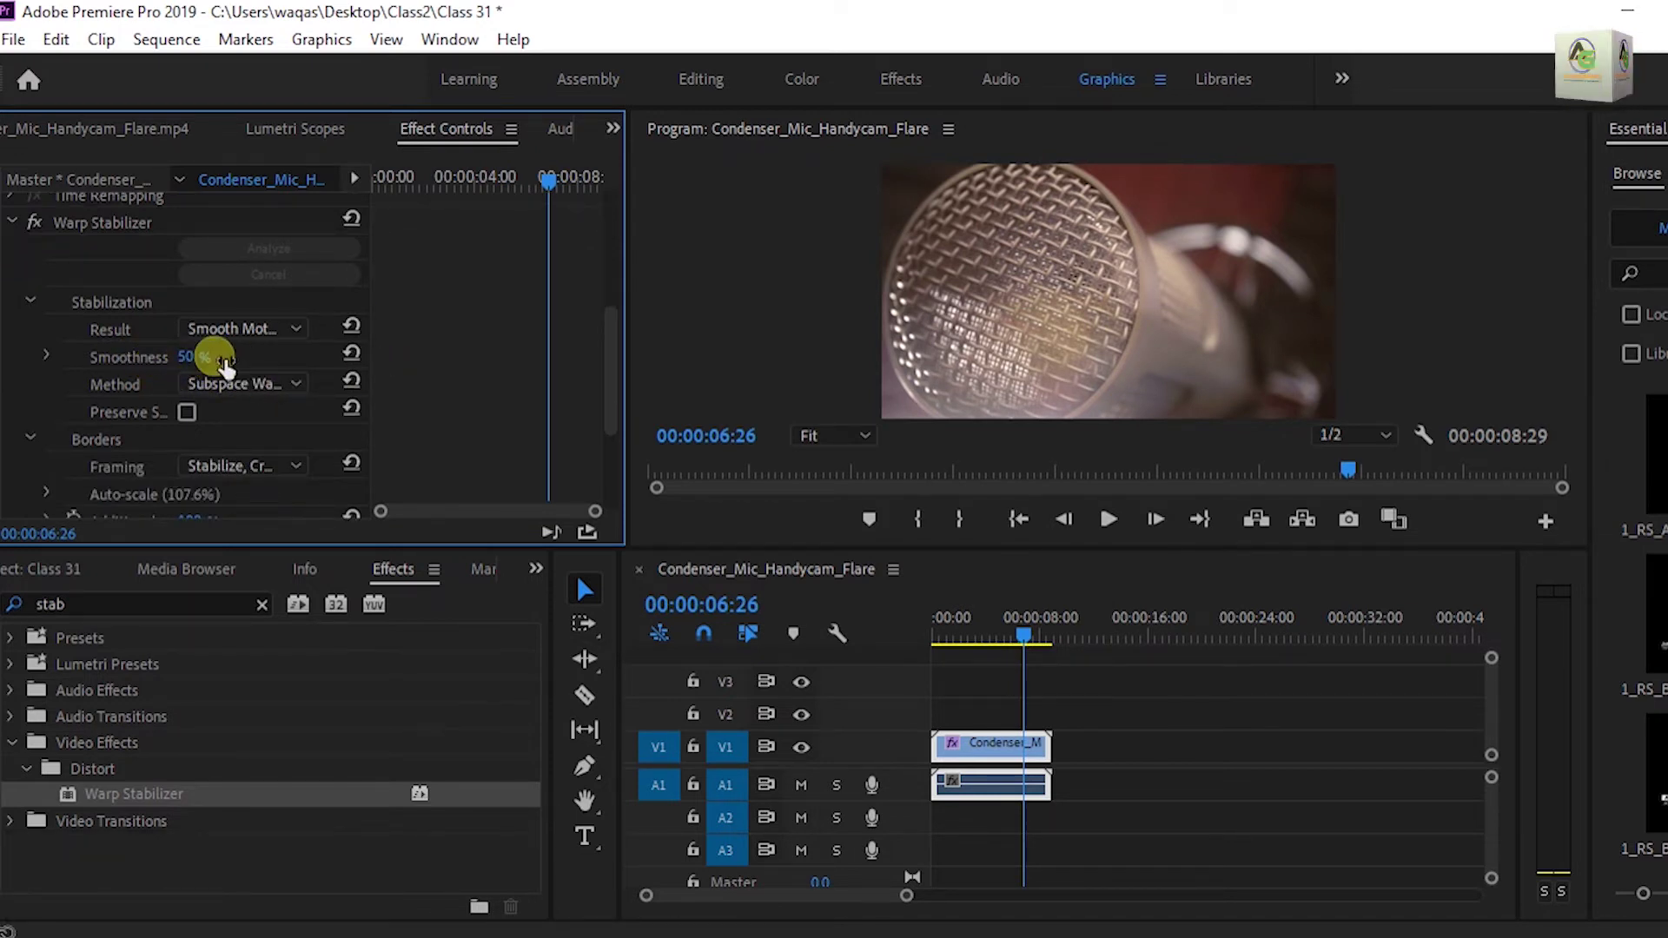
drag(195, 363, 245, 357)
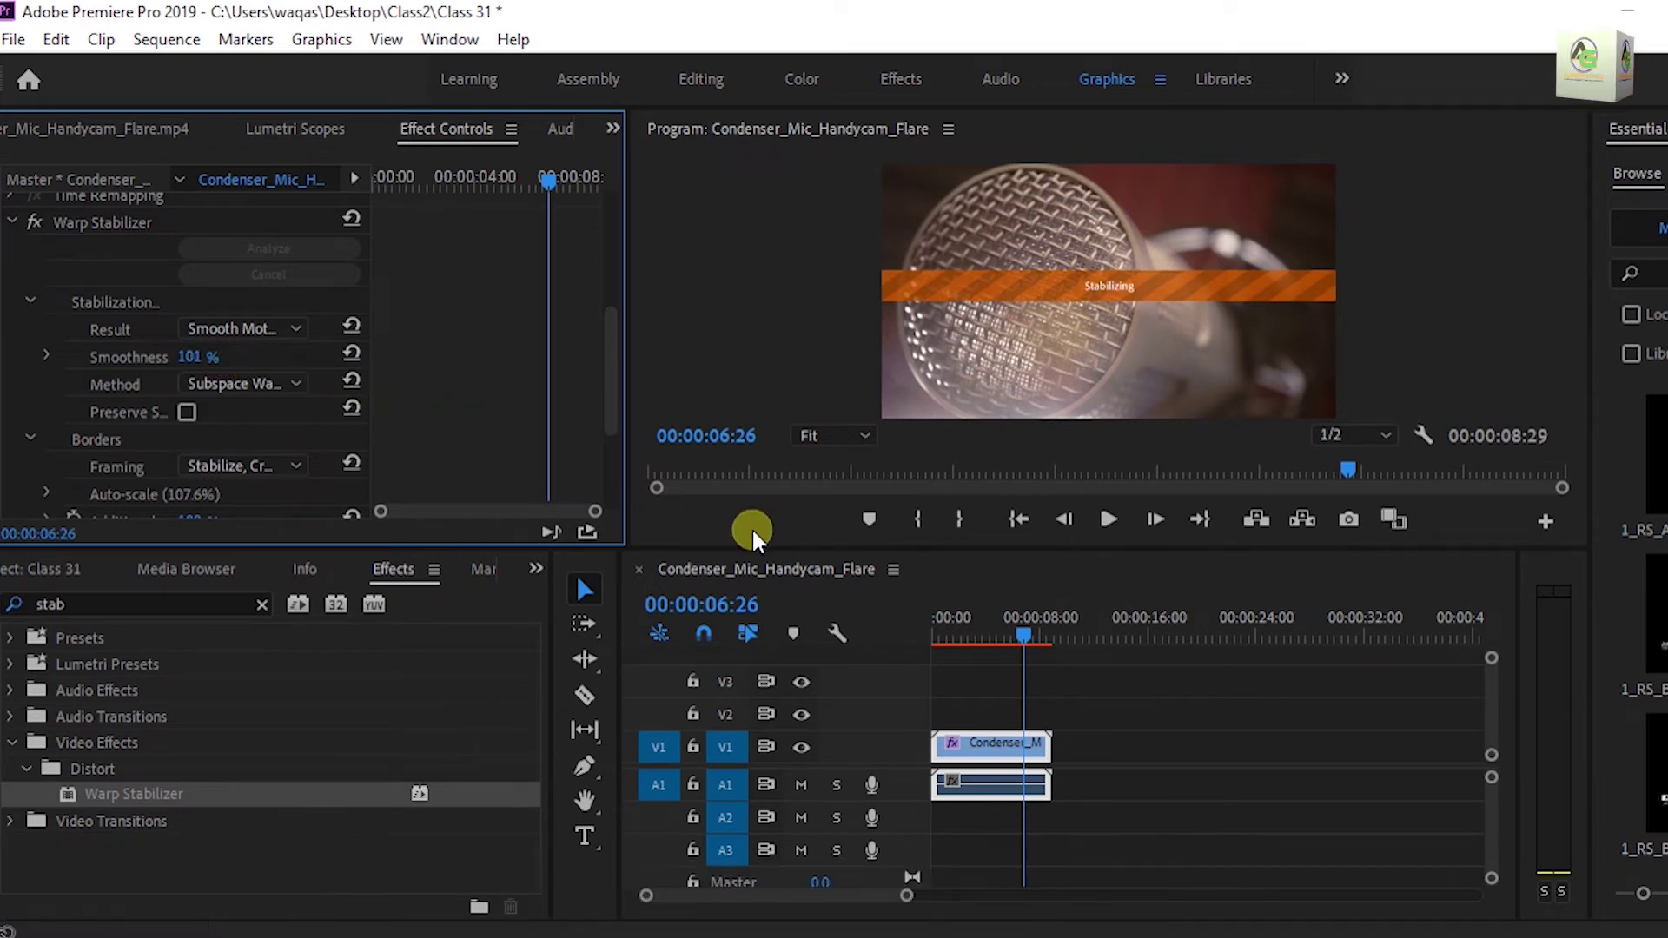
drag(1025, 638, 897, 649)
key(space)
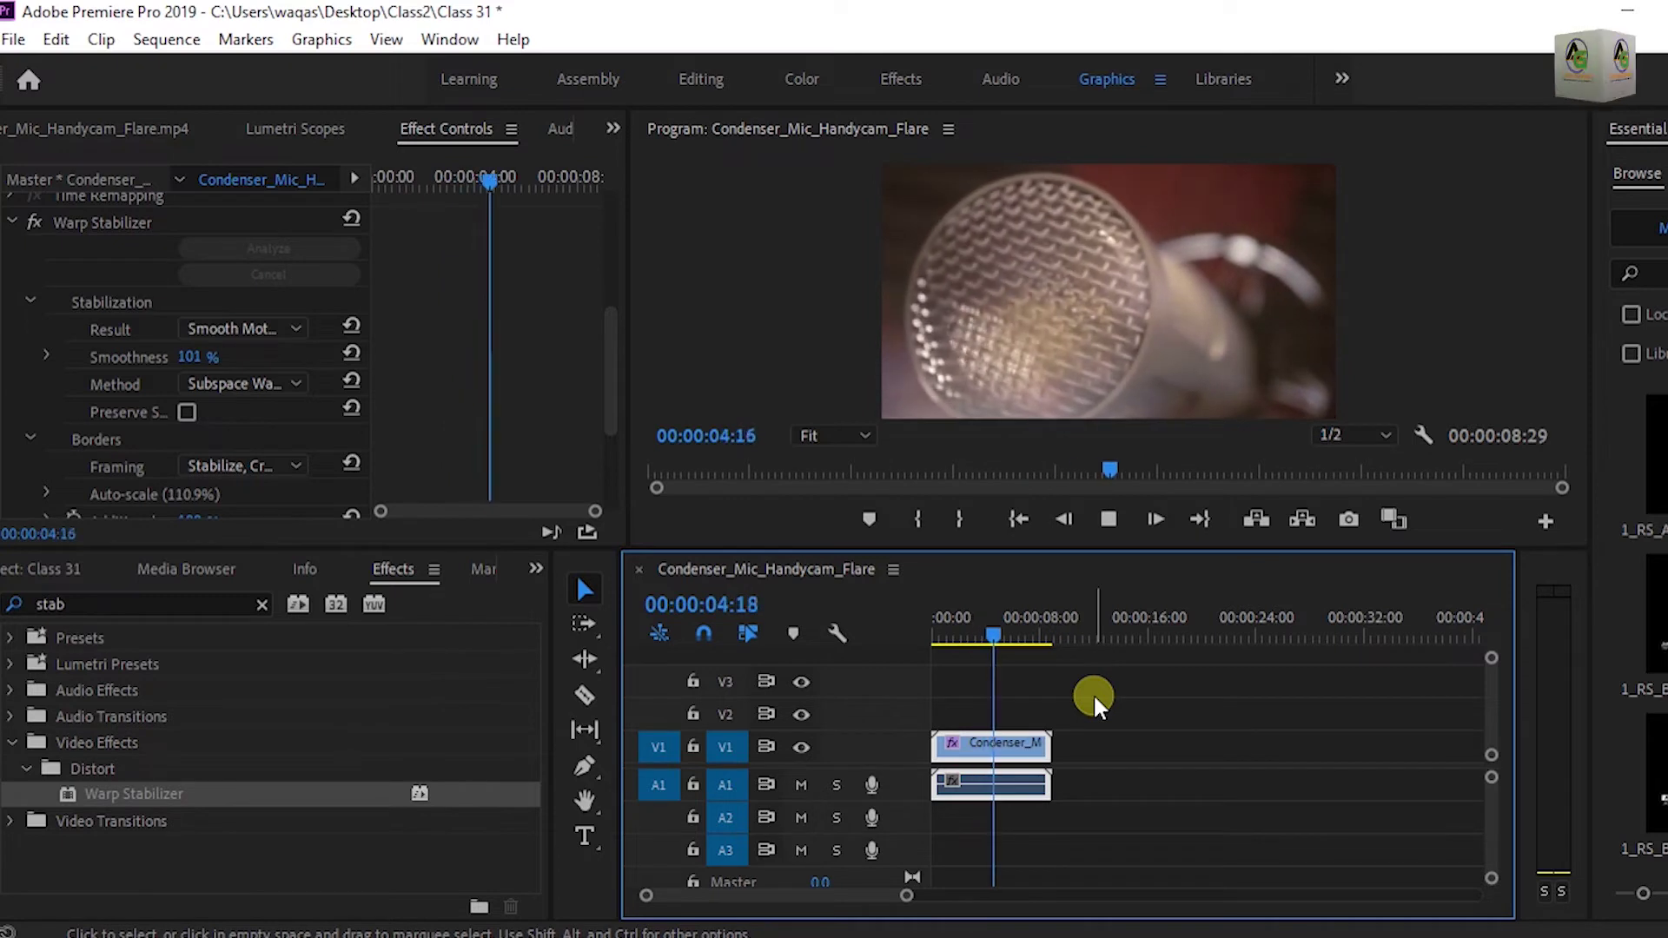
drag(189, 357, 137, 371)
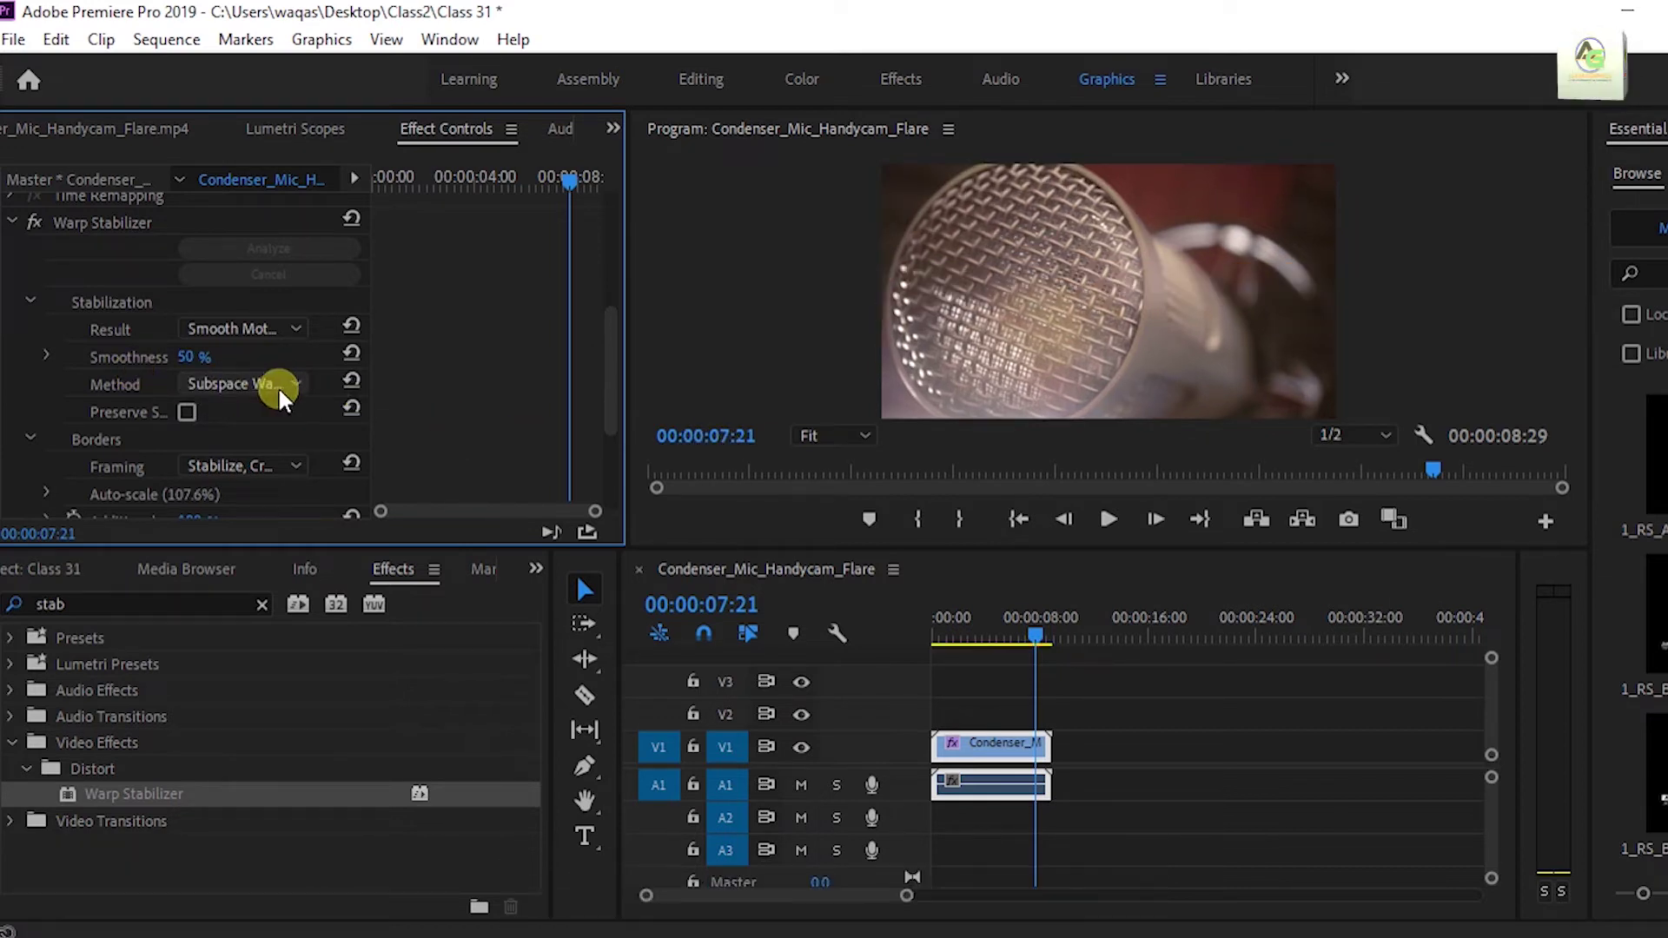
Try the Position stabilization Method and play the sequence to judge the movement.
click(283, 382)
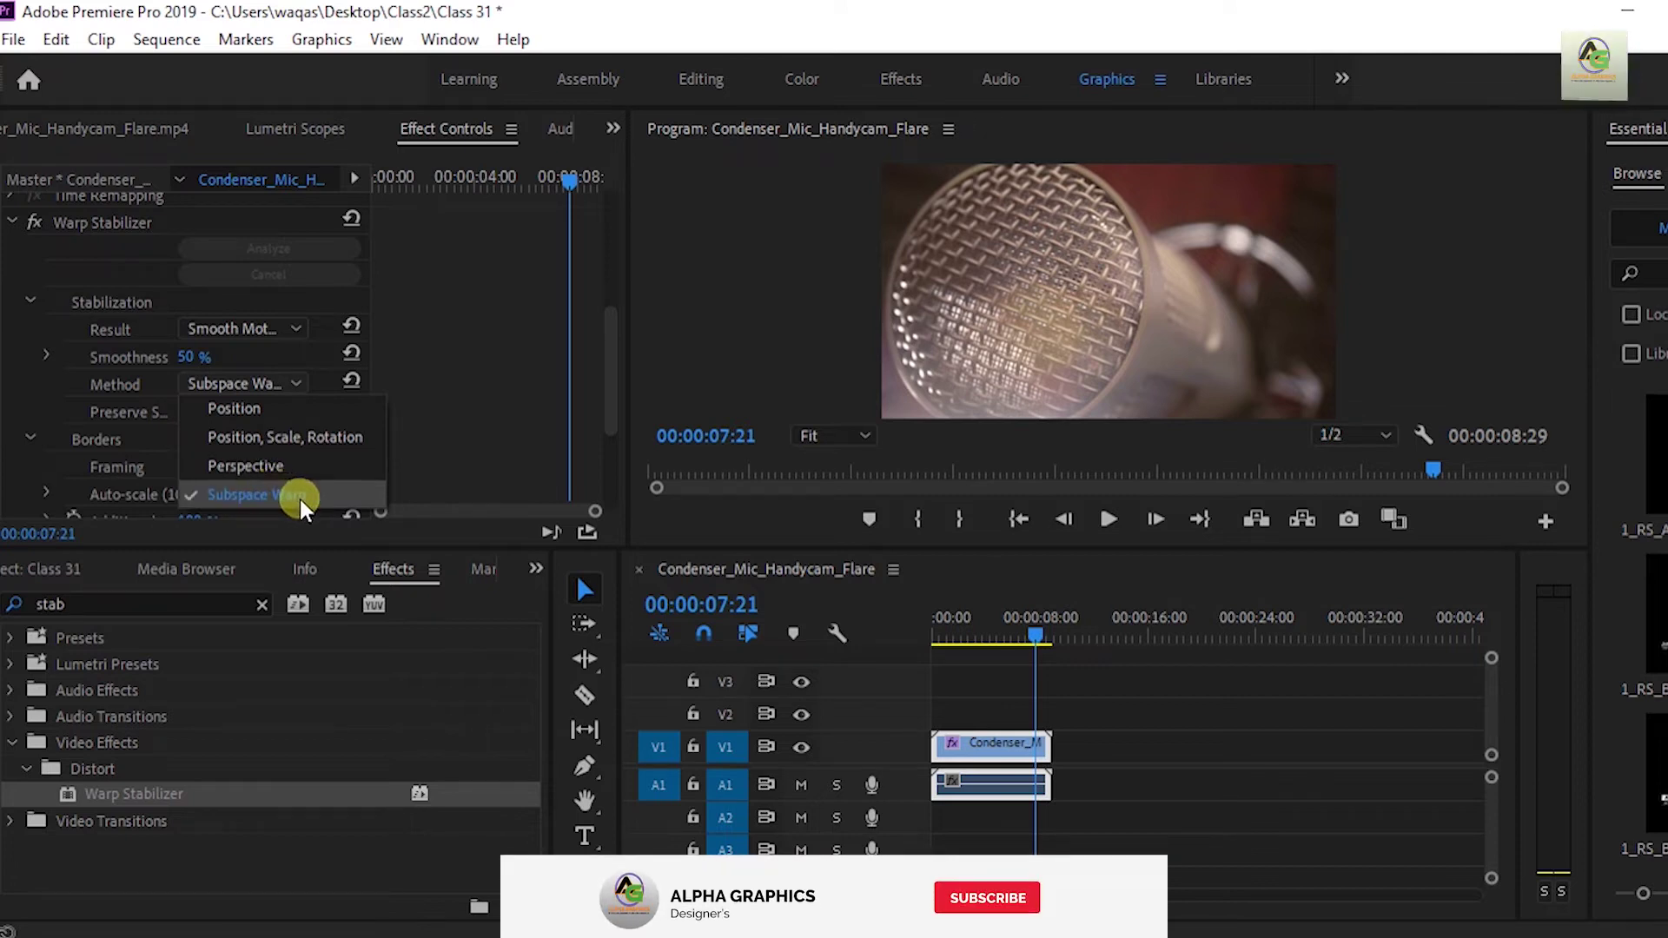
click(255, 413)
click(1101, 561)
key(space)
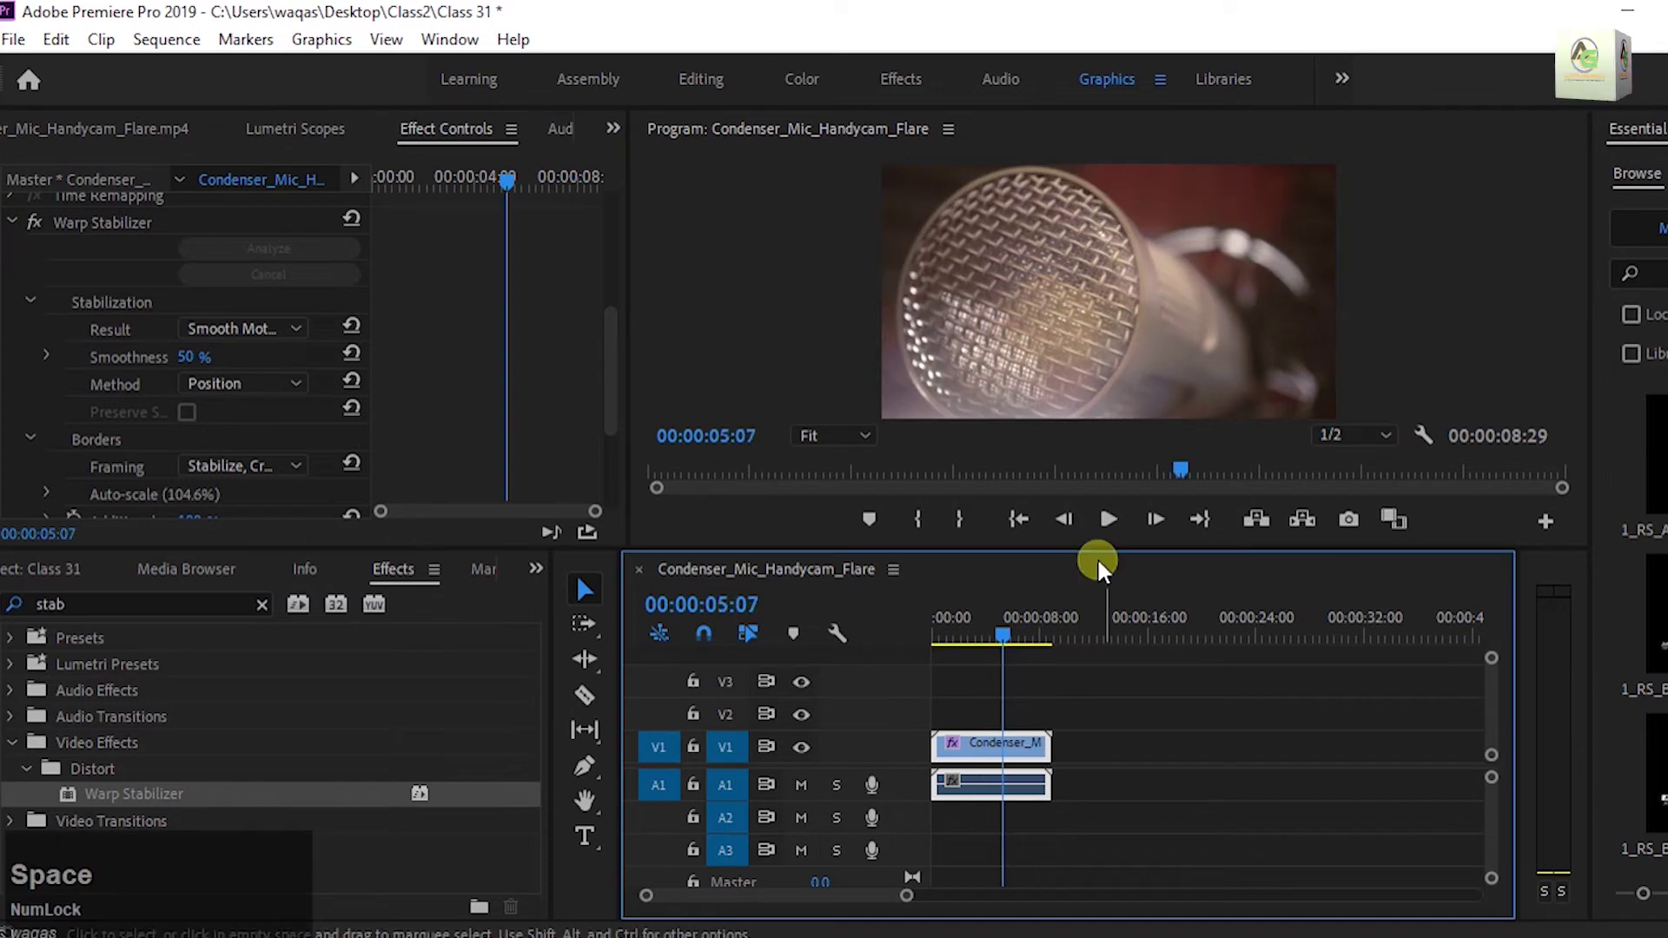
Try the Position, Scale, Rotation stabilization Method and play the clip from near its start.
click(261, 383)
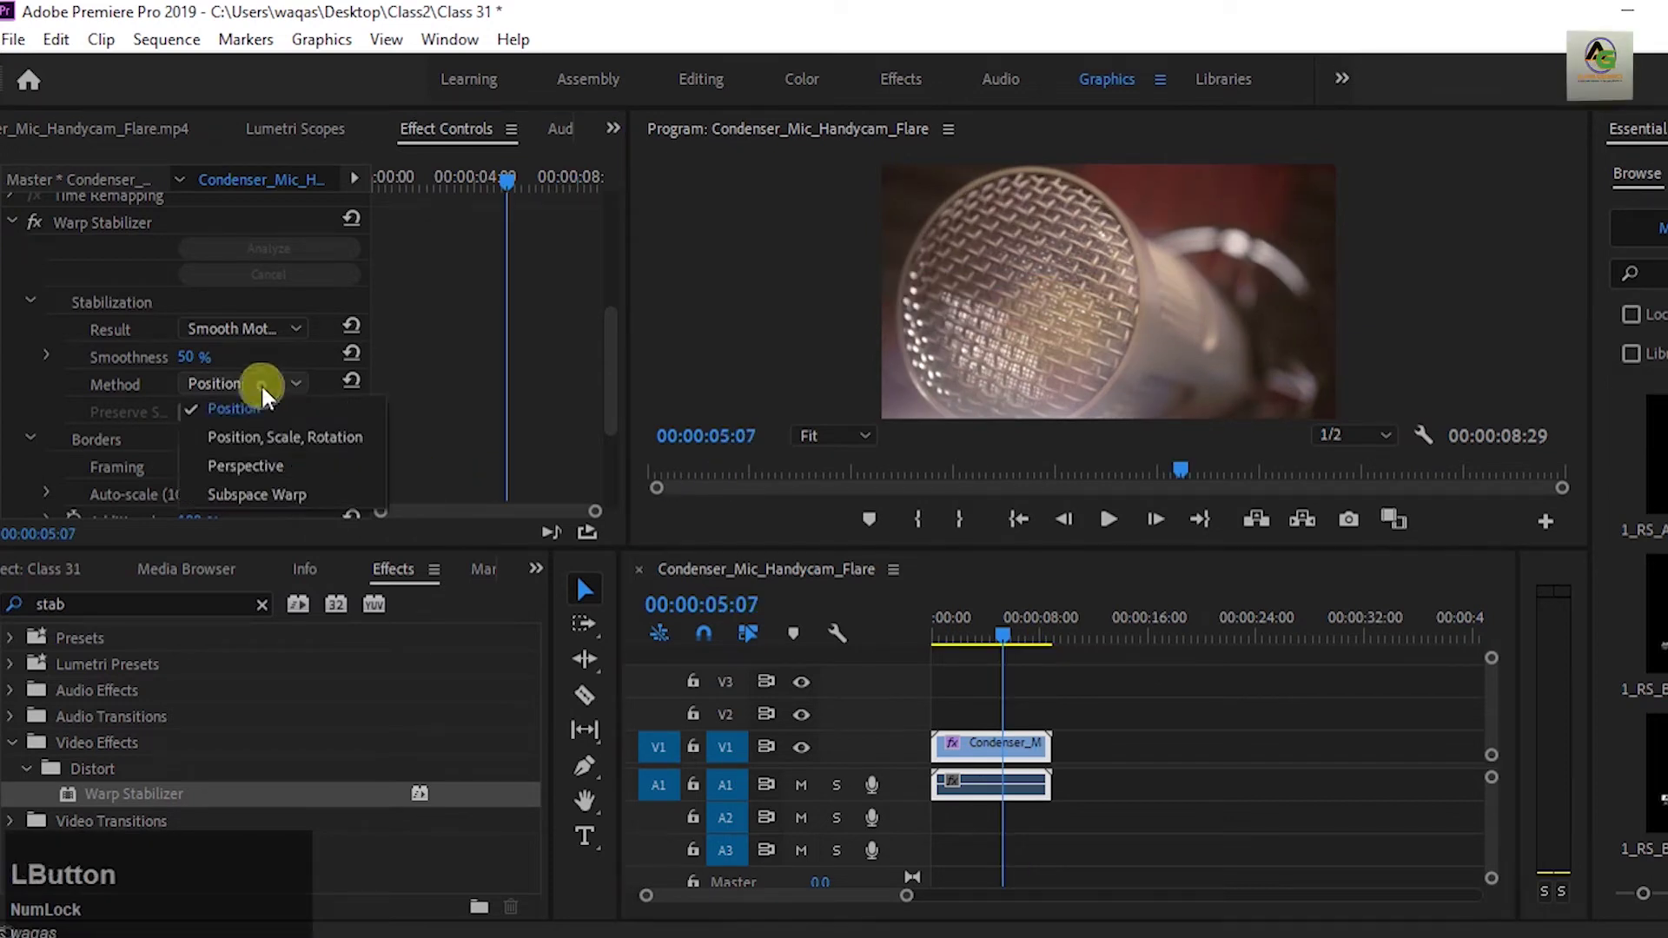
click(292, 436)
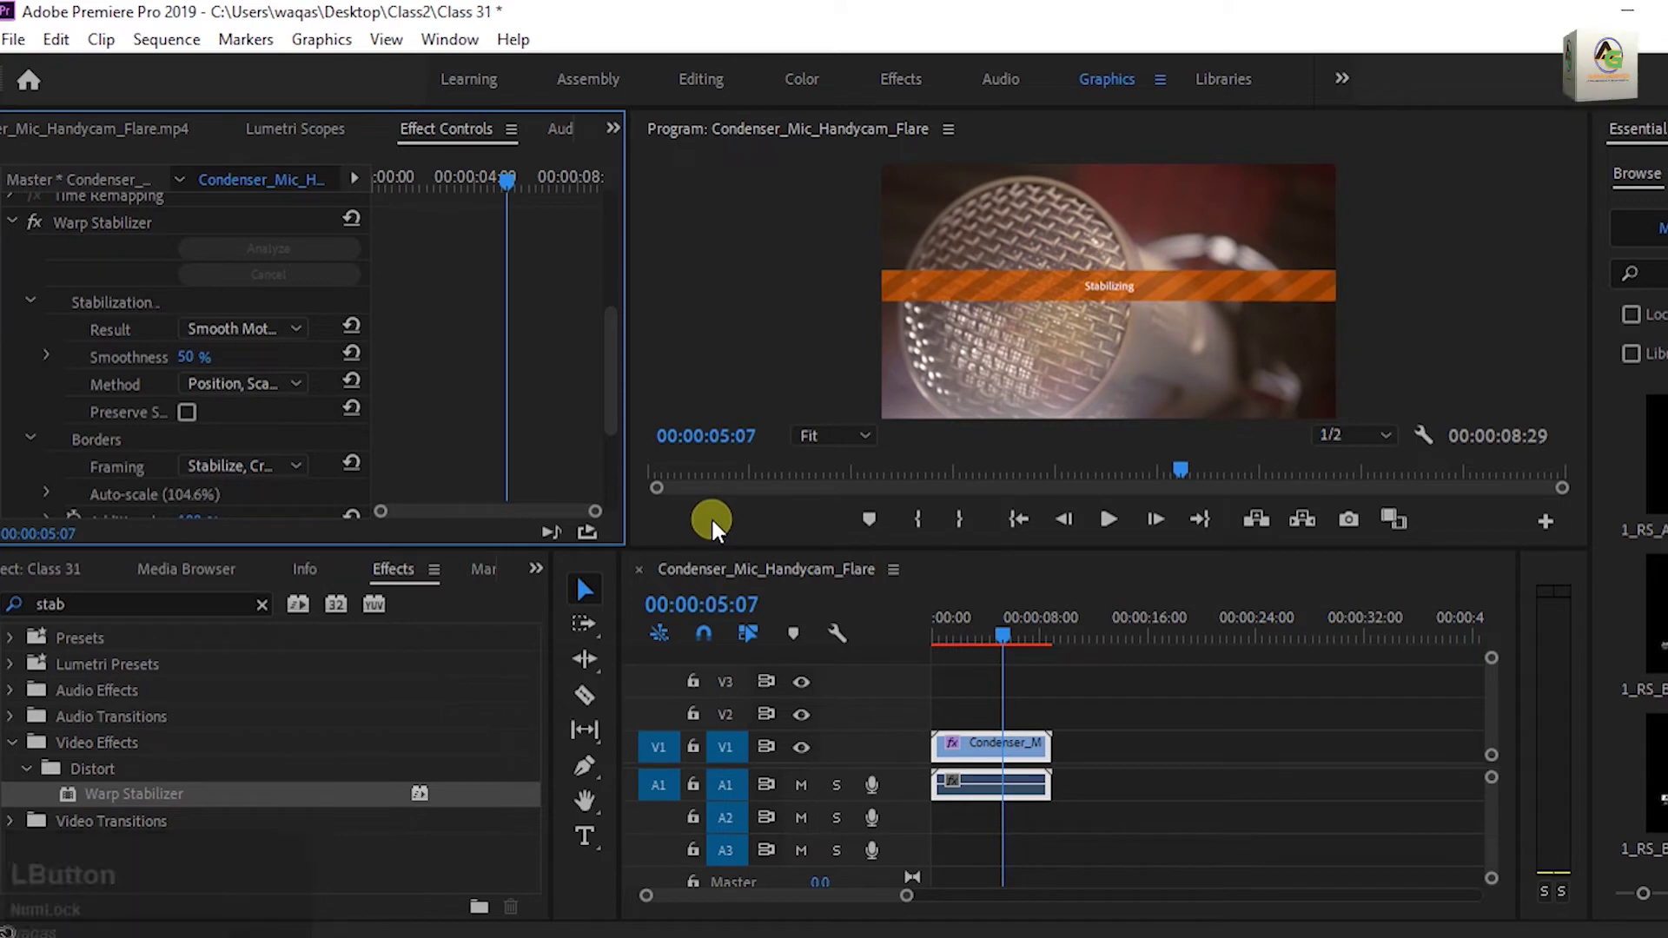
drag(999, 639, 940, 659)
key(space)
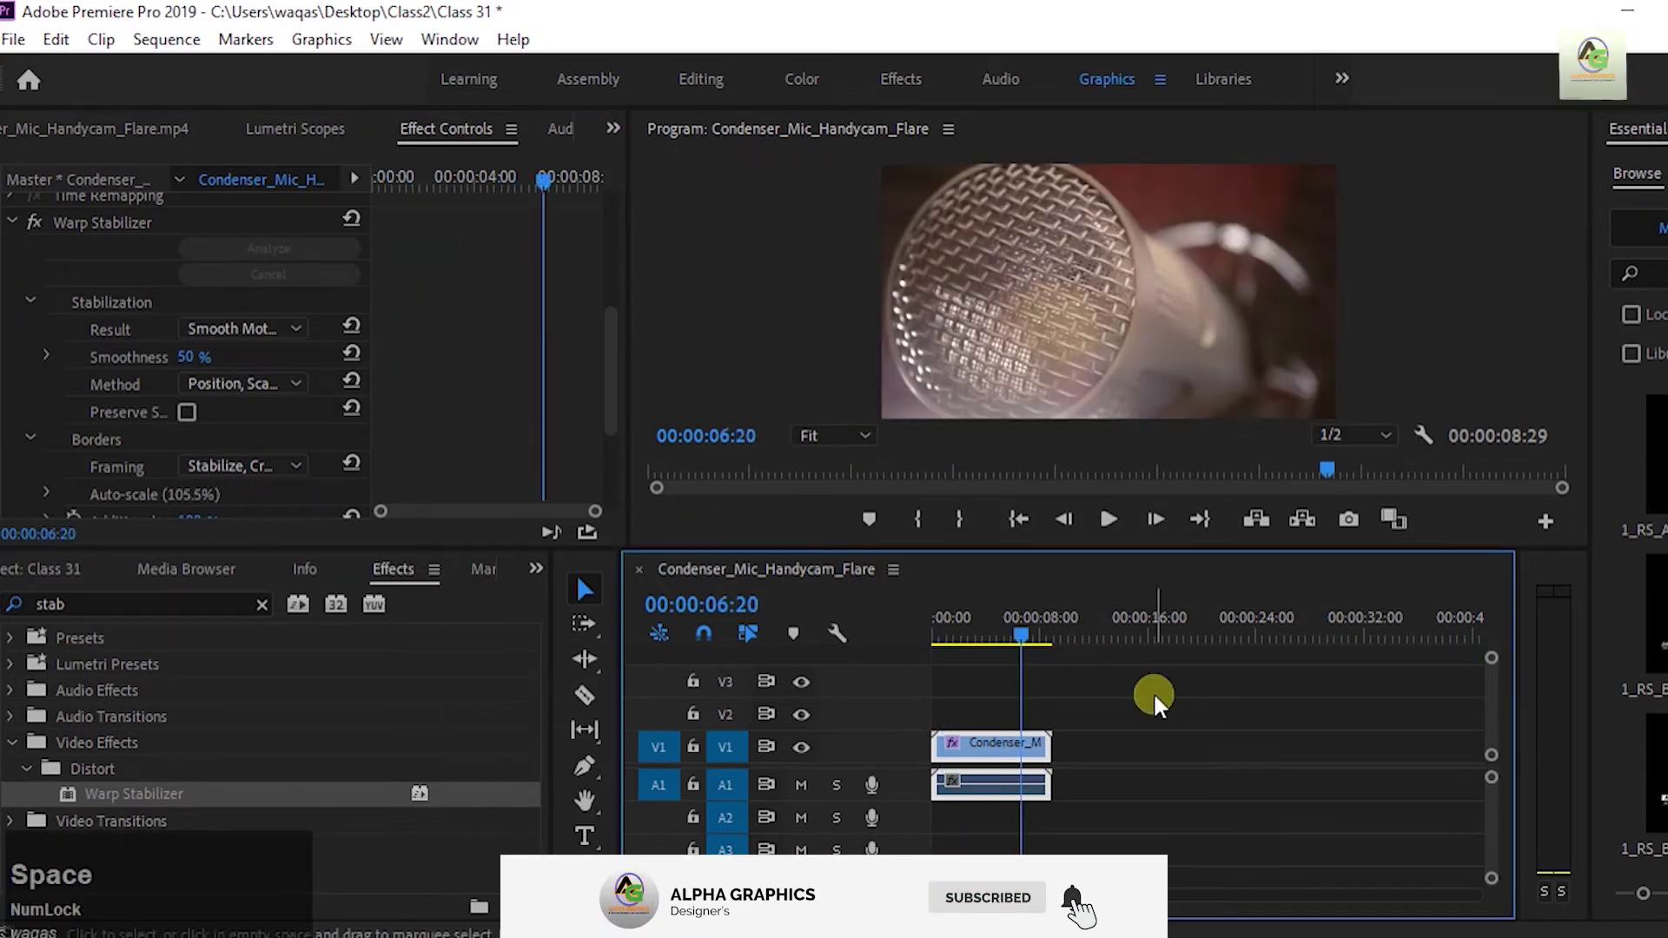
Switch the stabilization Method to Perspective.
click(234, 383)
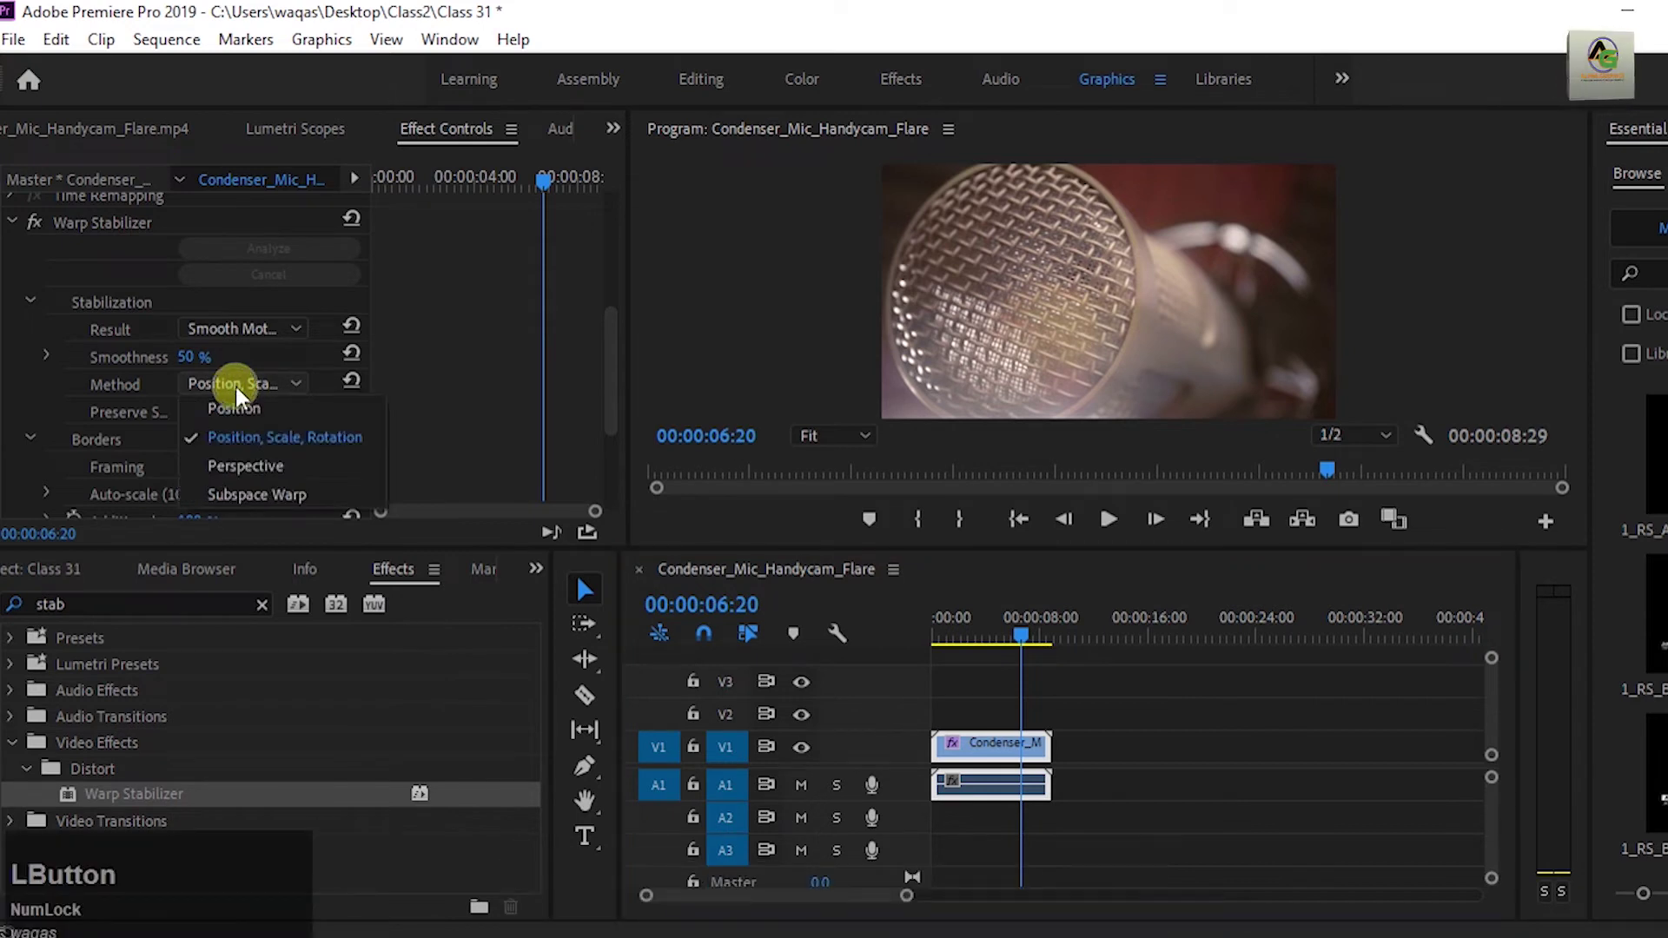
click(245, 466)
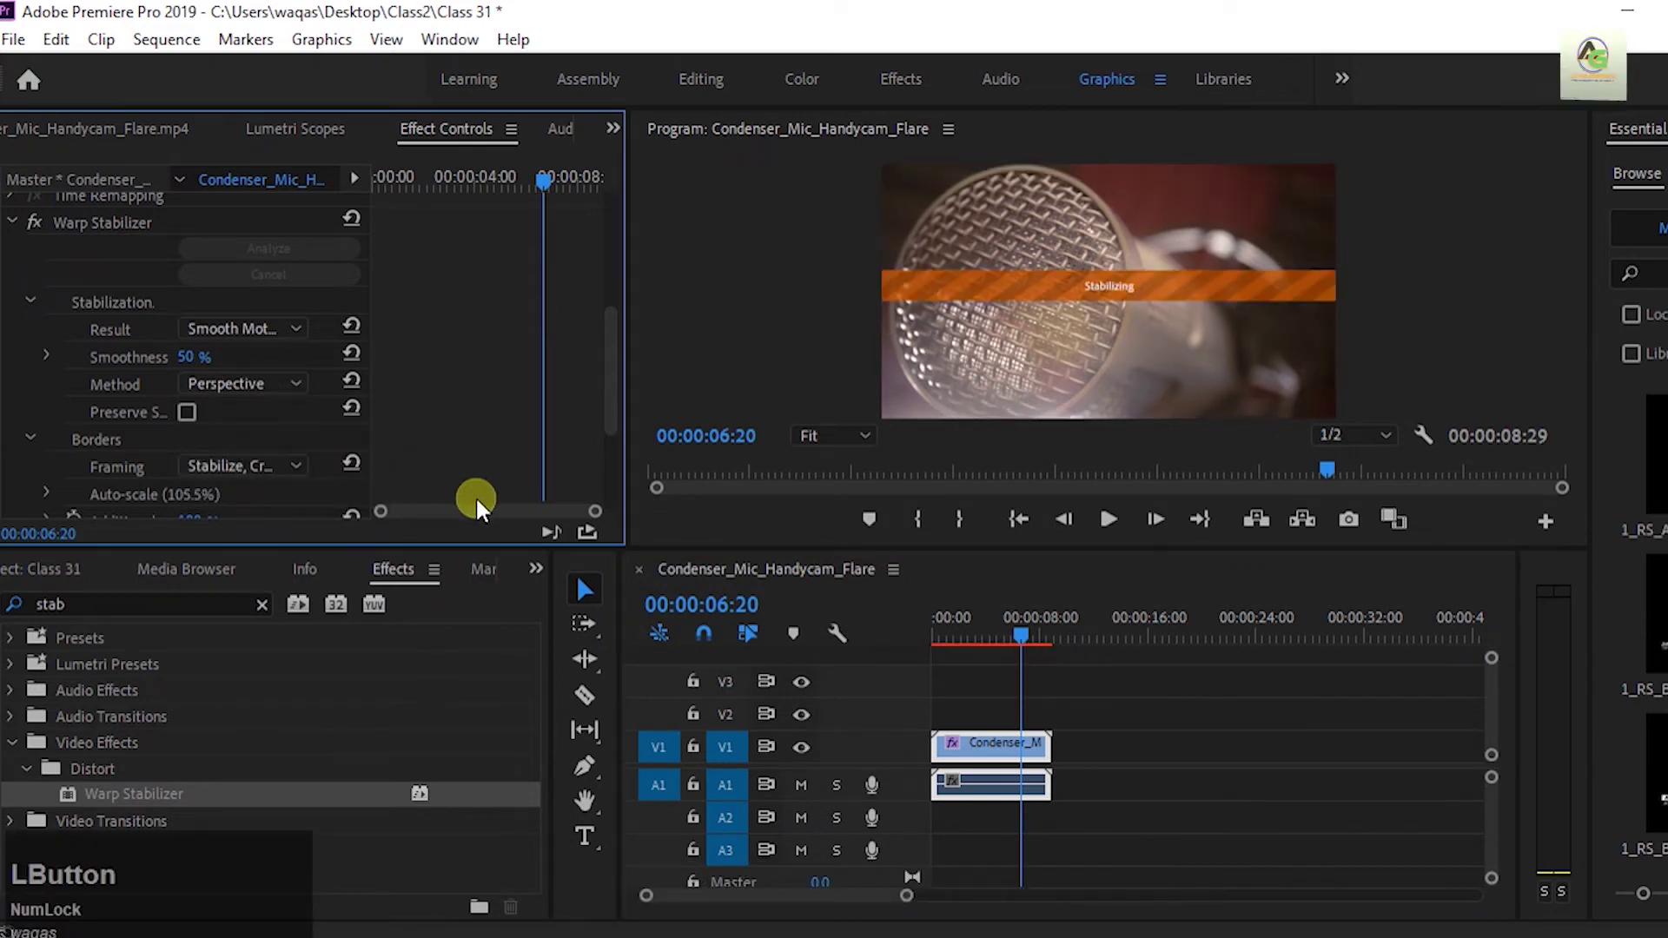
Set the stabilization Method back to Subspace Warp and play a short section to check the footage.
click(239, 387)
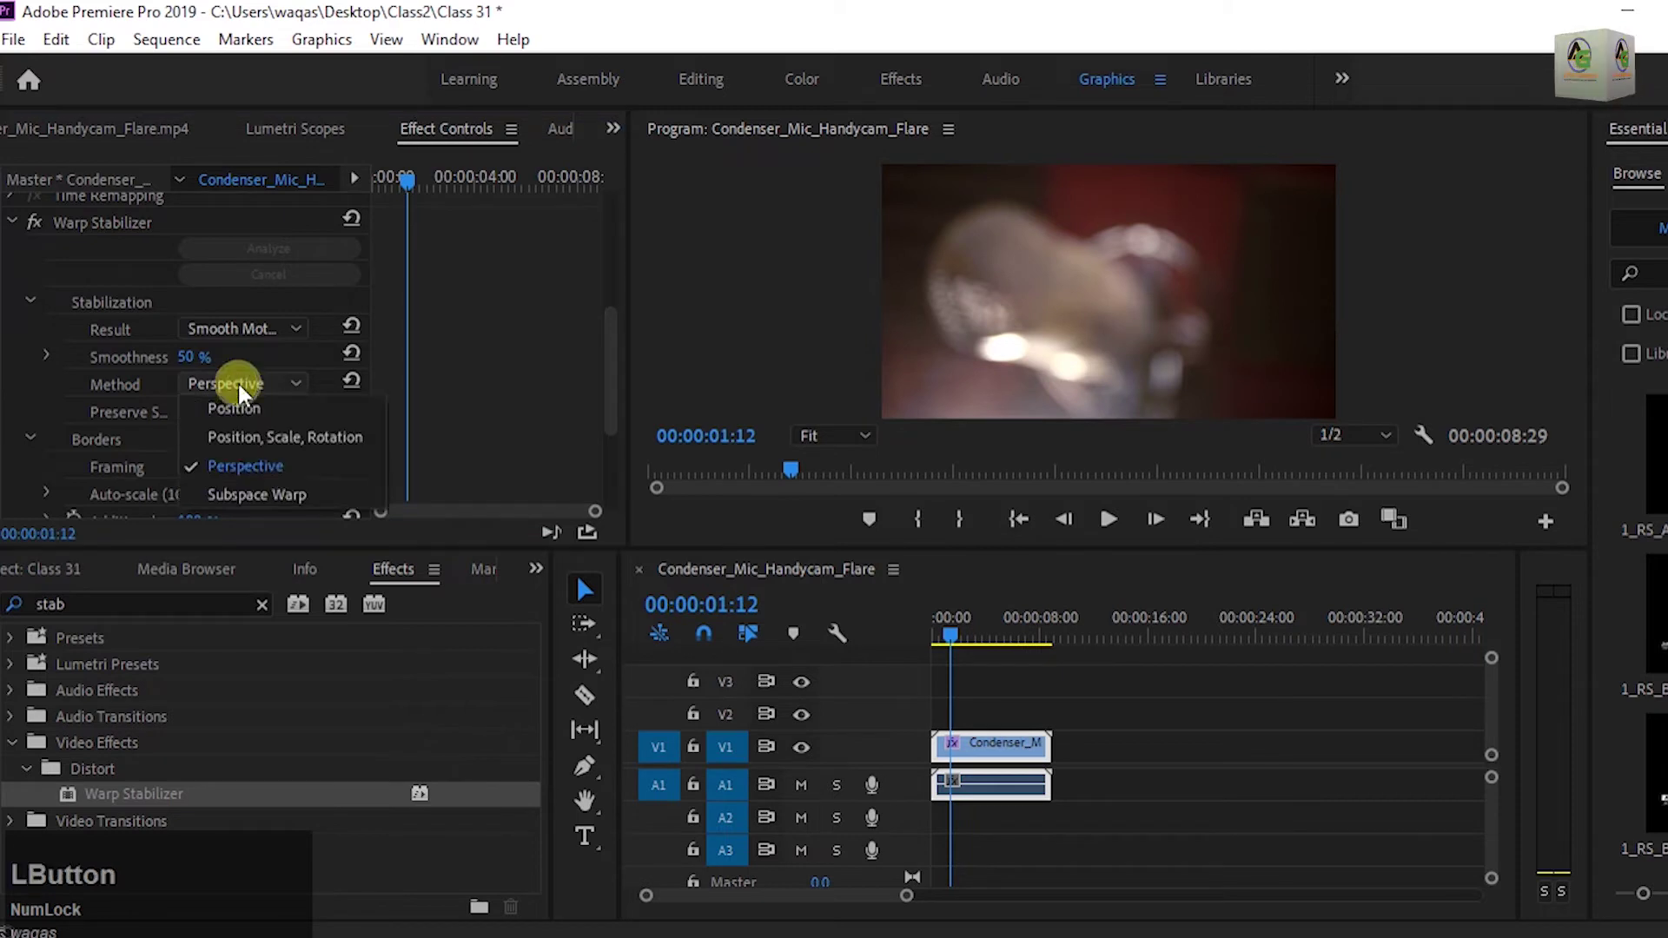
click(256, 497)
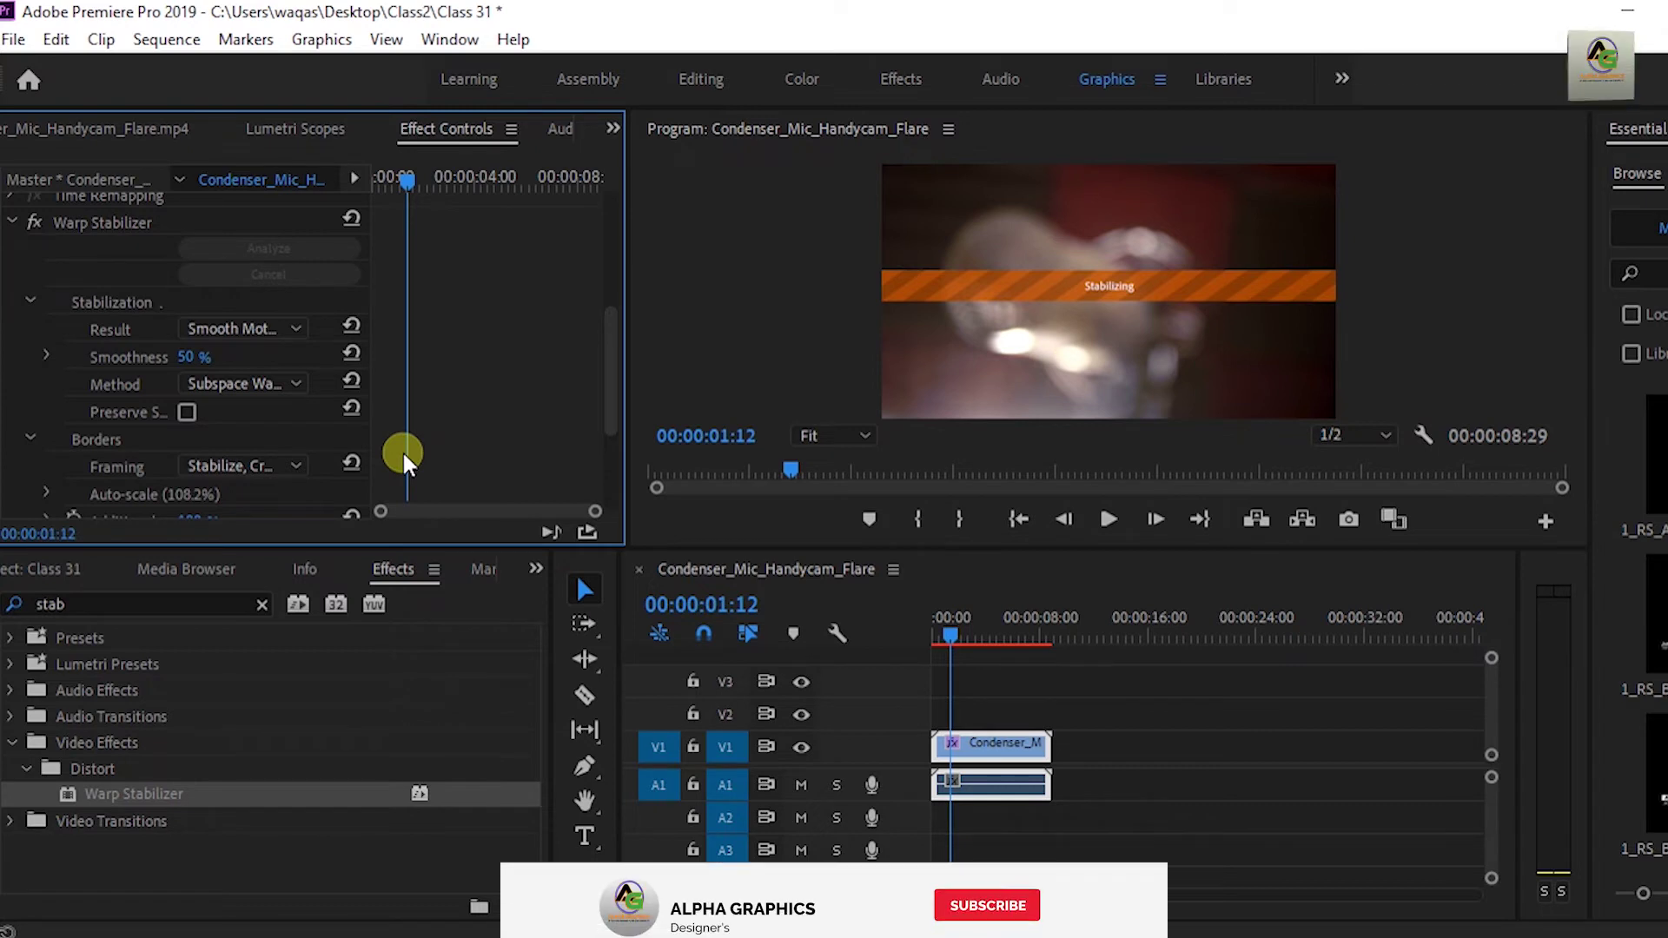
key(space)
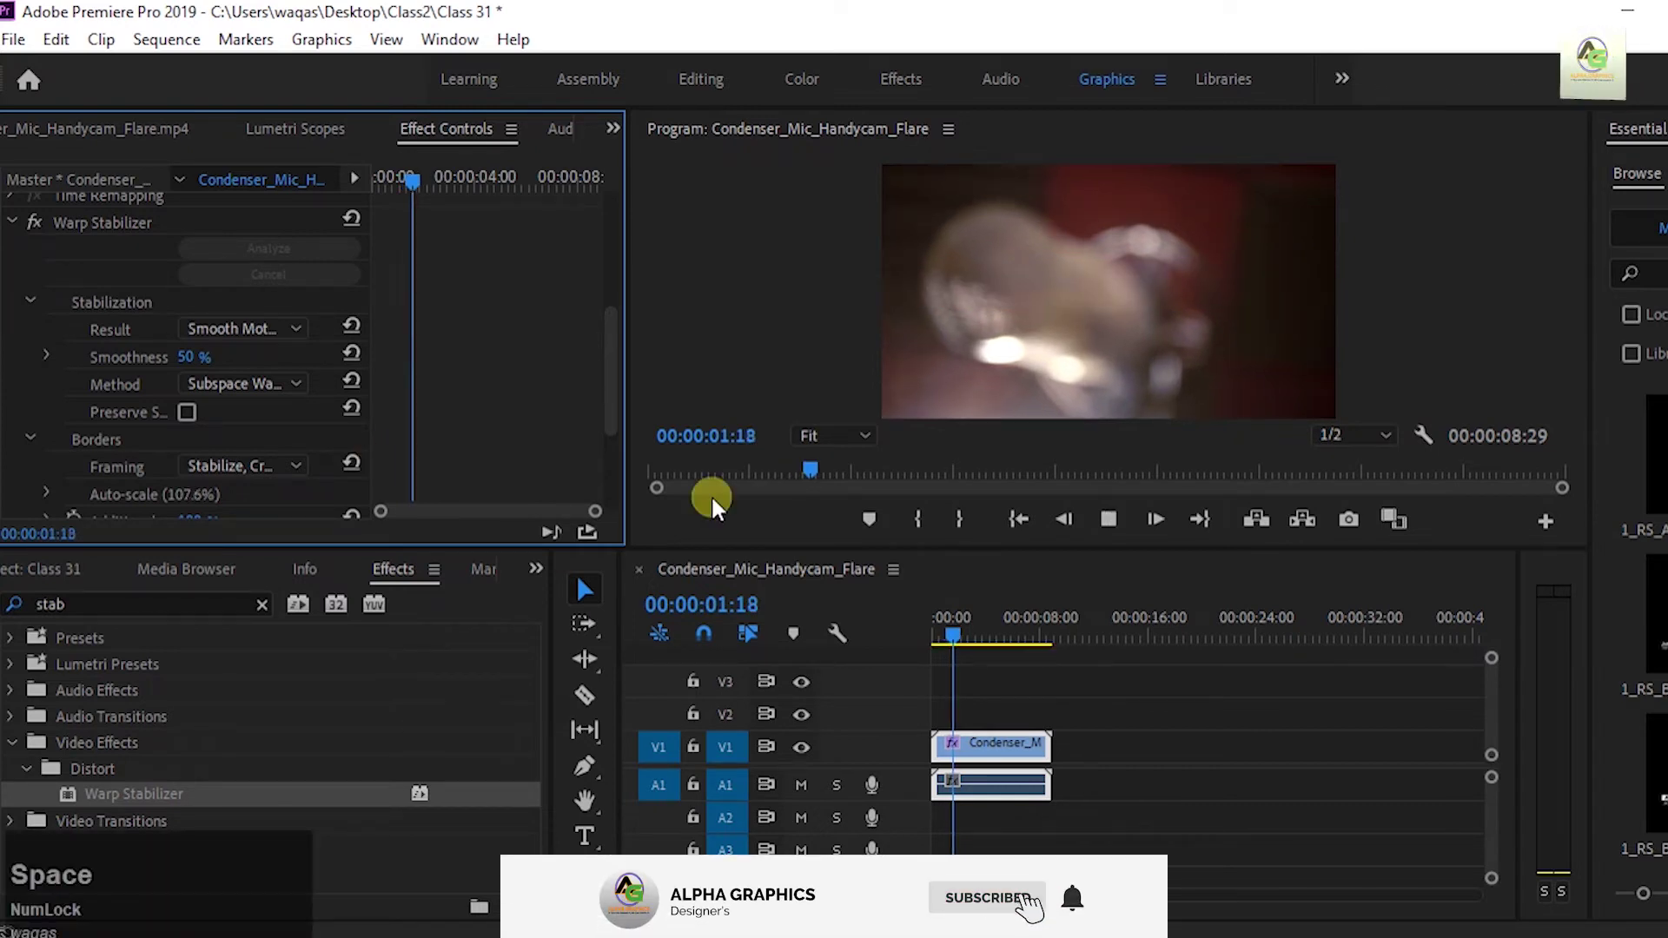
key(space)
Set the Borders Framing to Stabilize Only and play the sequence to examine the frame edges.
scroll(384, 372, down, 2)
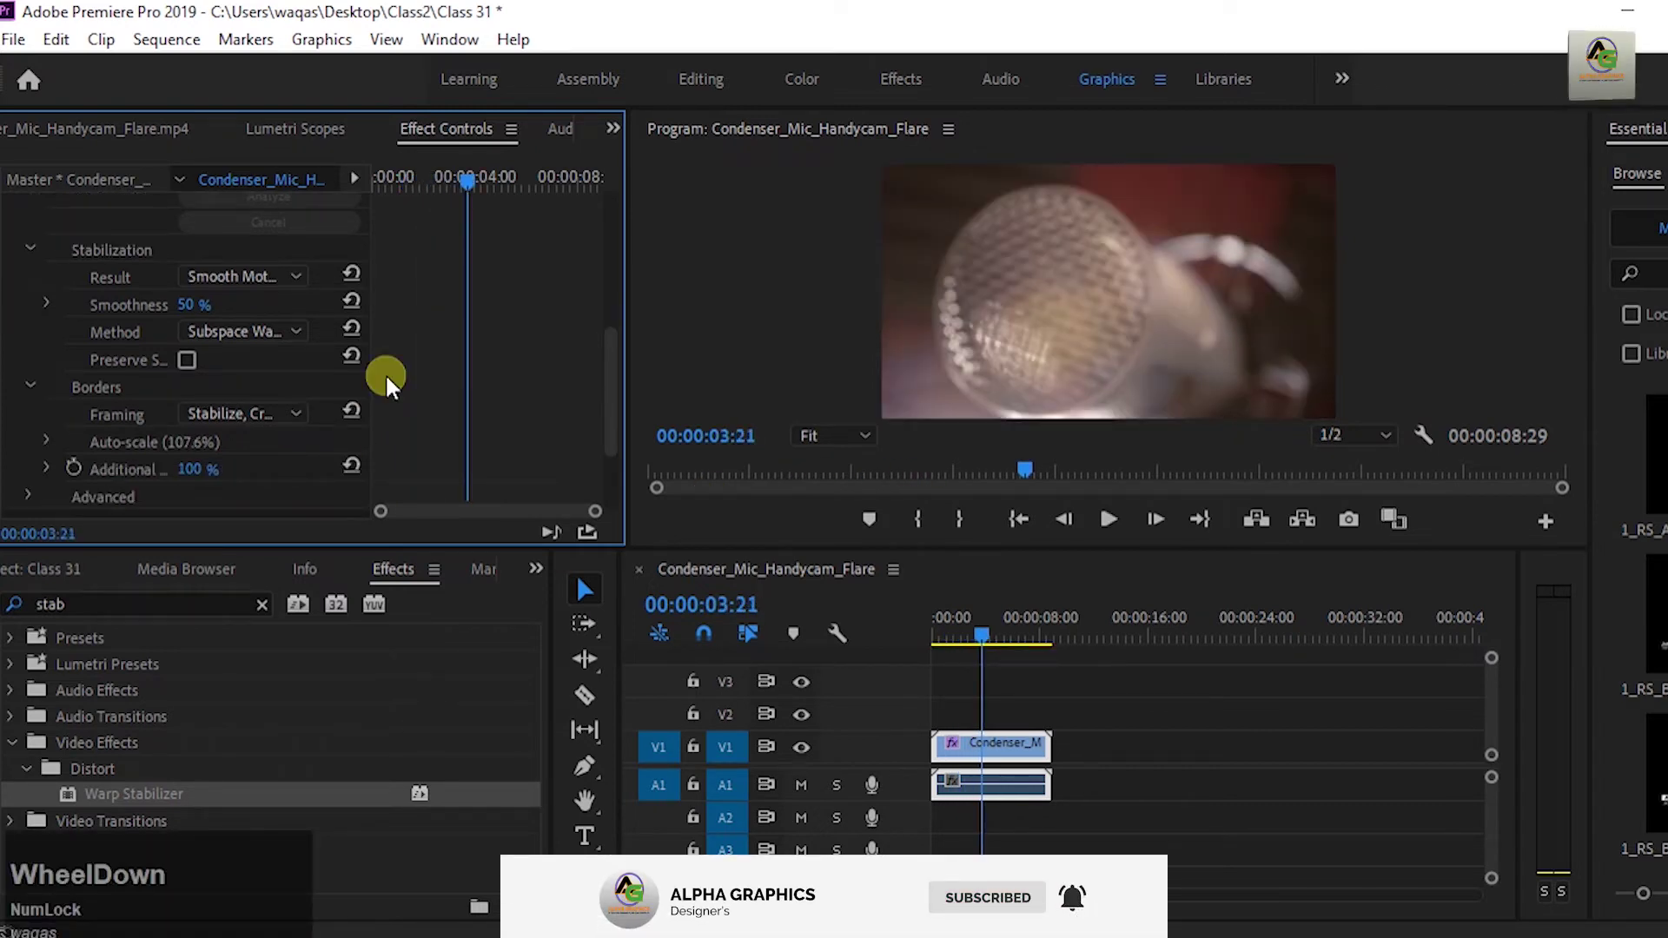
scroll(123, 410, down, 2)
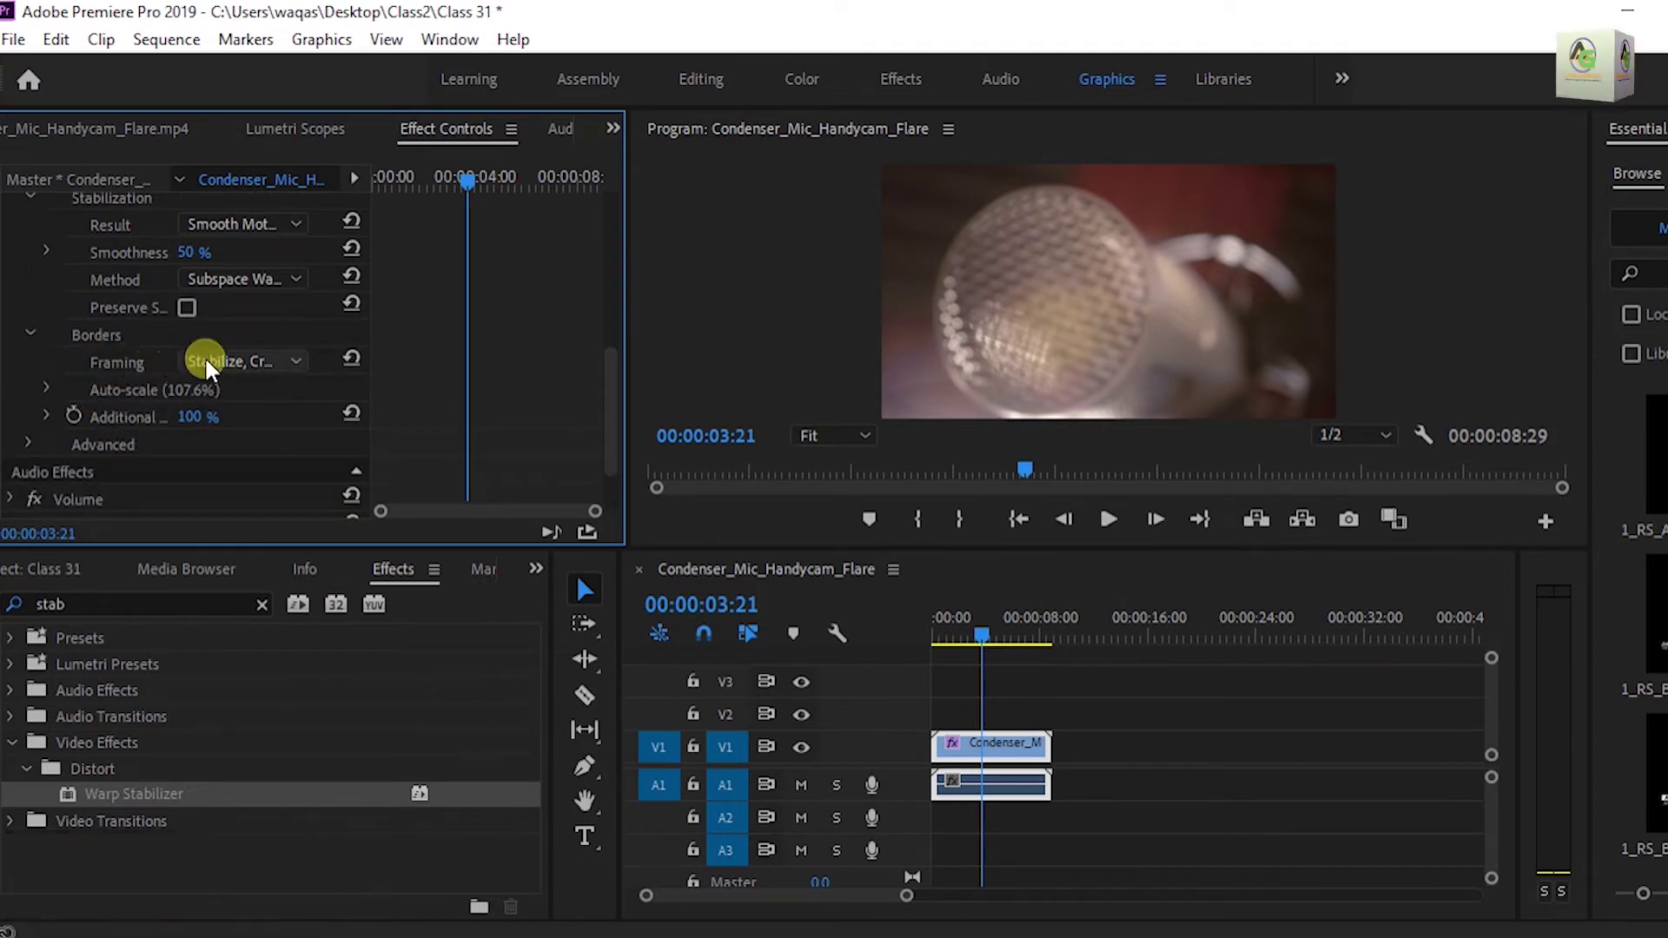
click(286, 358)
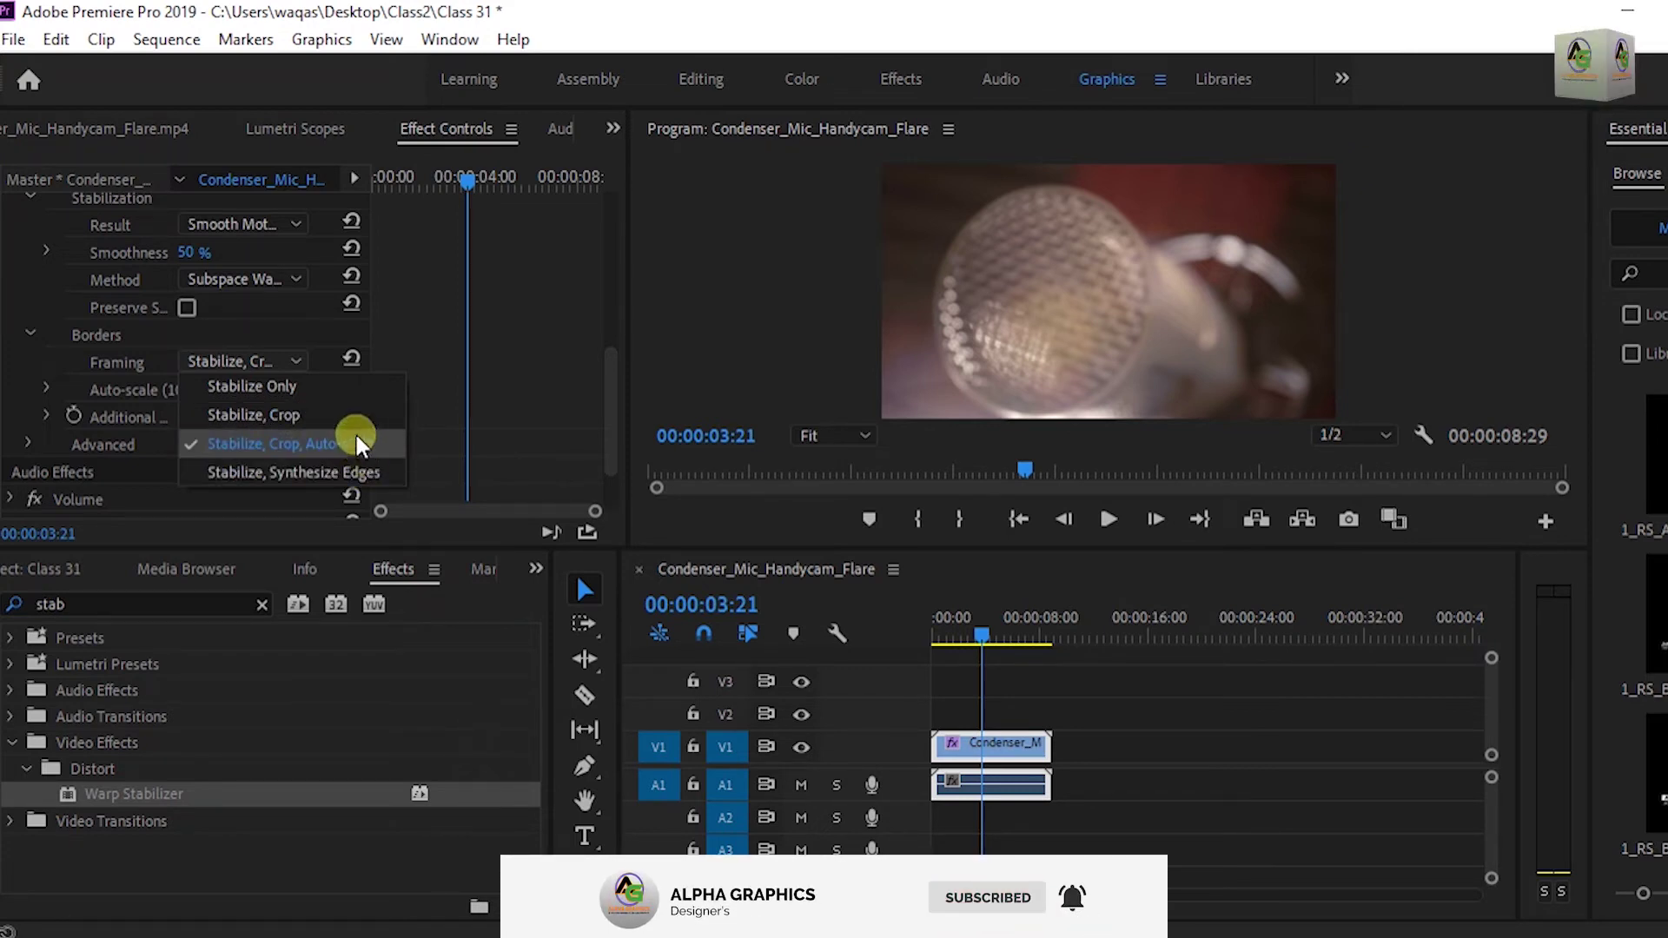
click(294, 386)
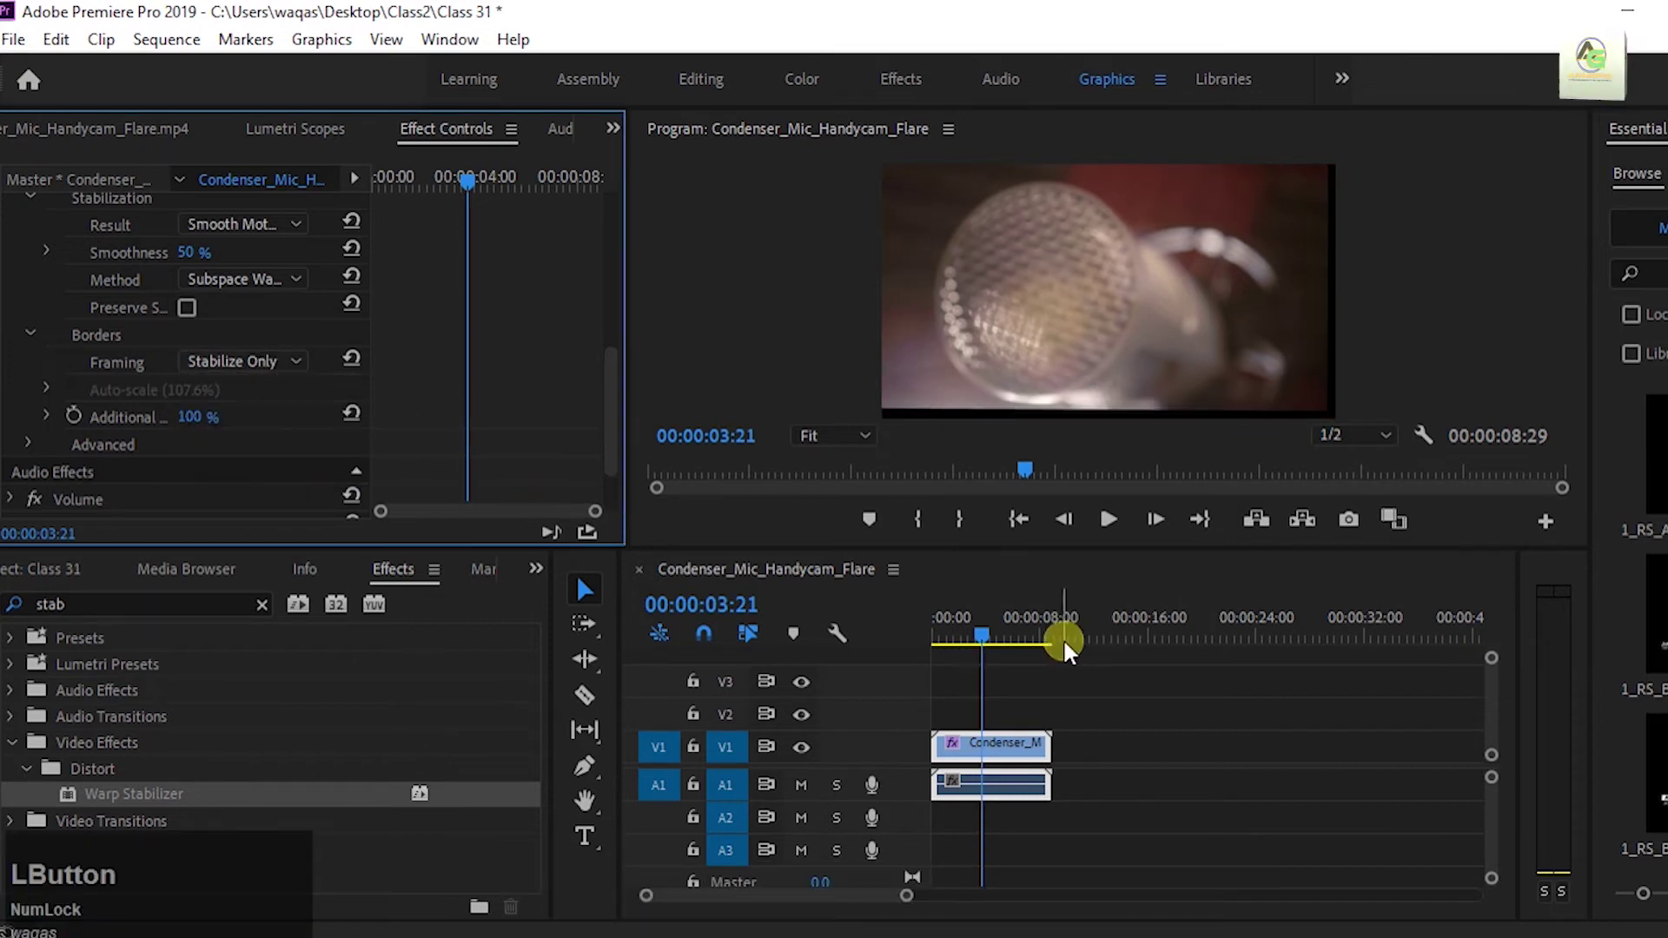
click(982, 642)
key(space)
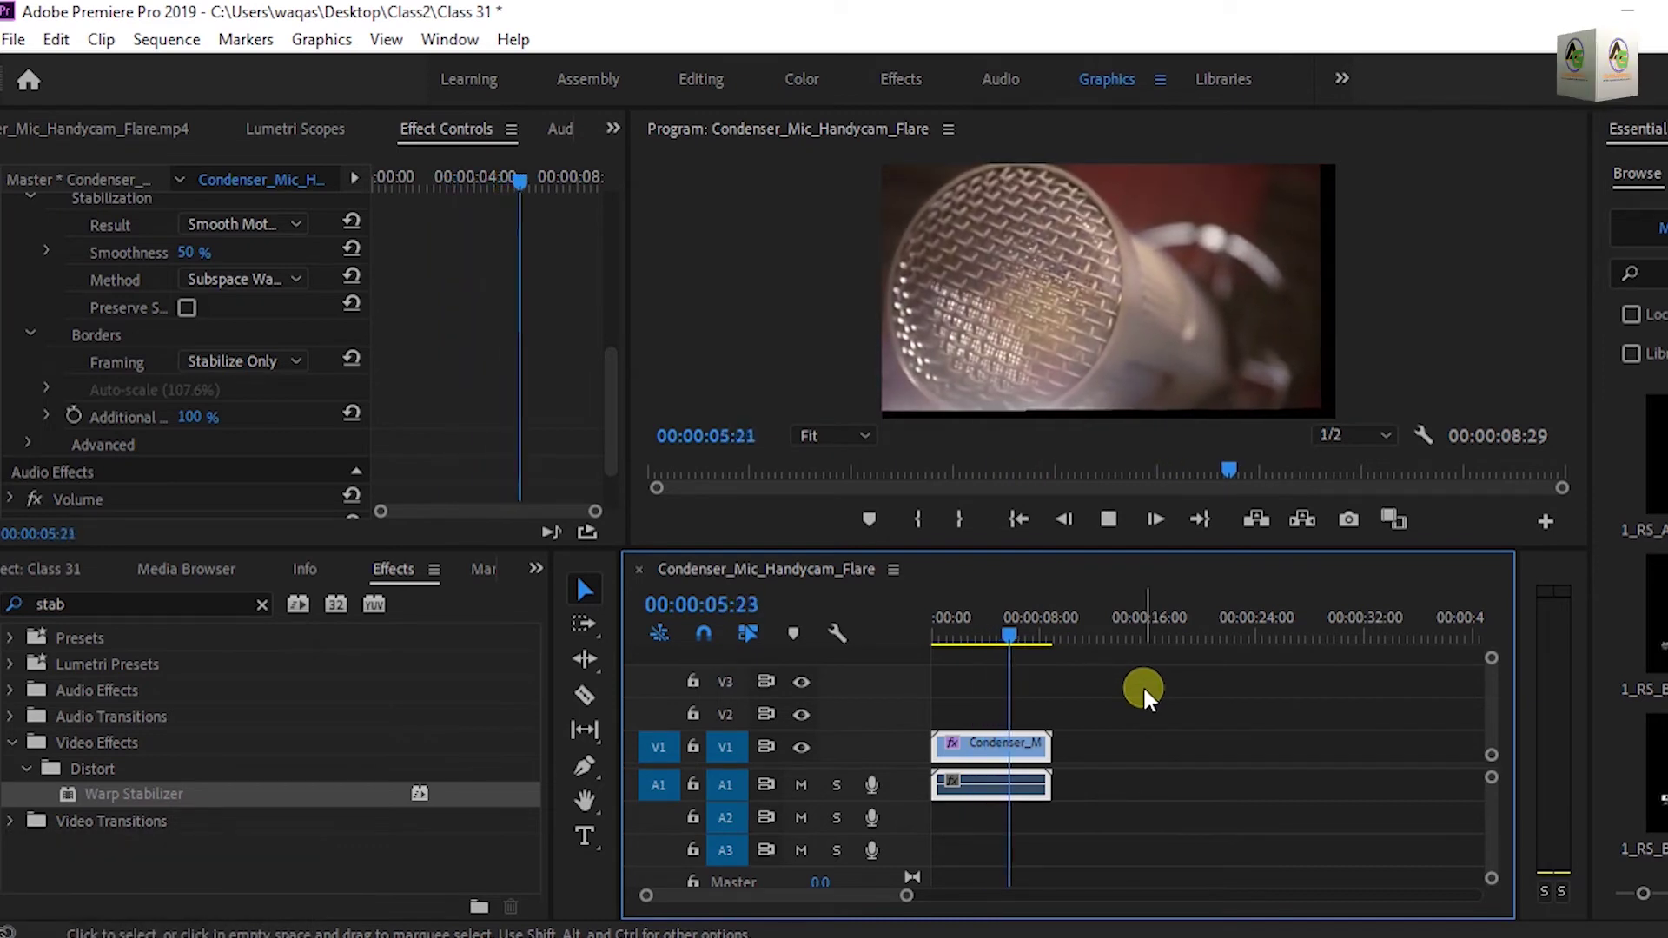
key(space)
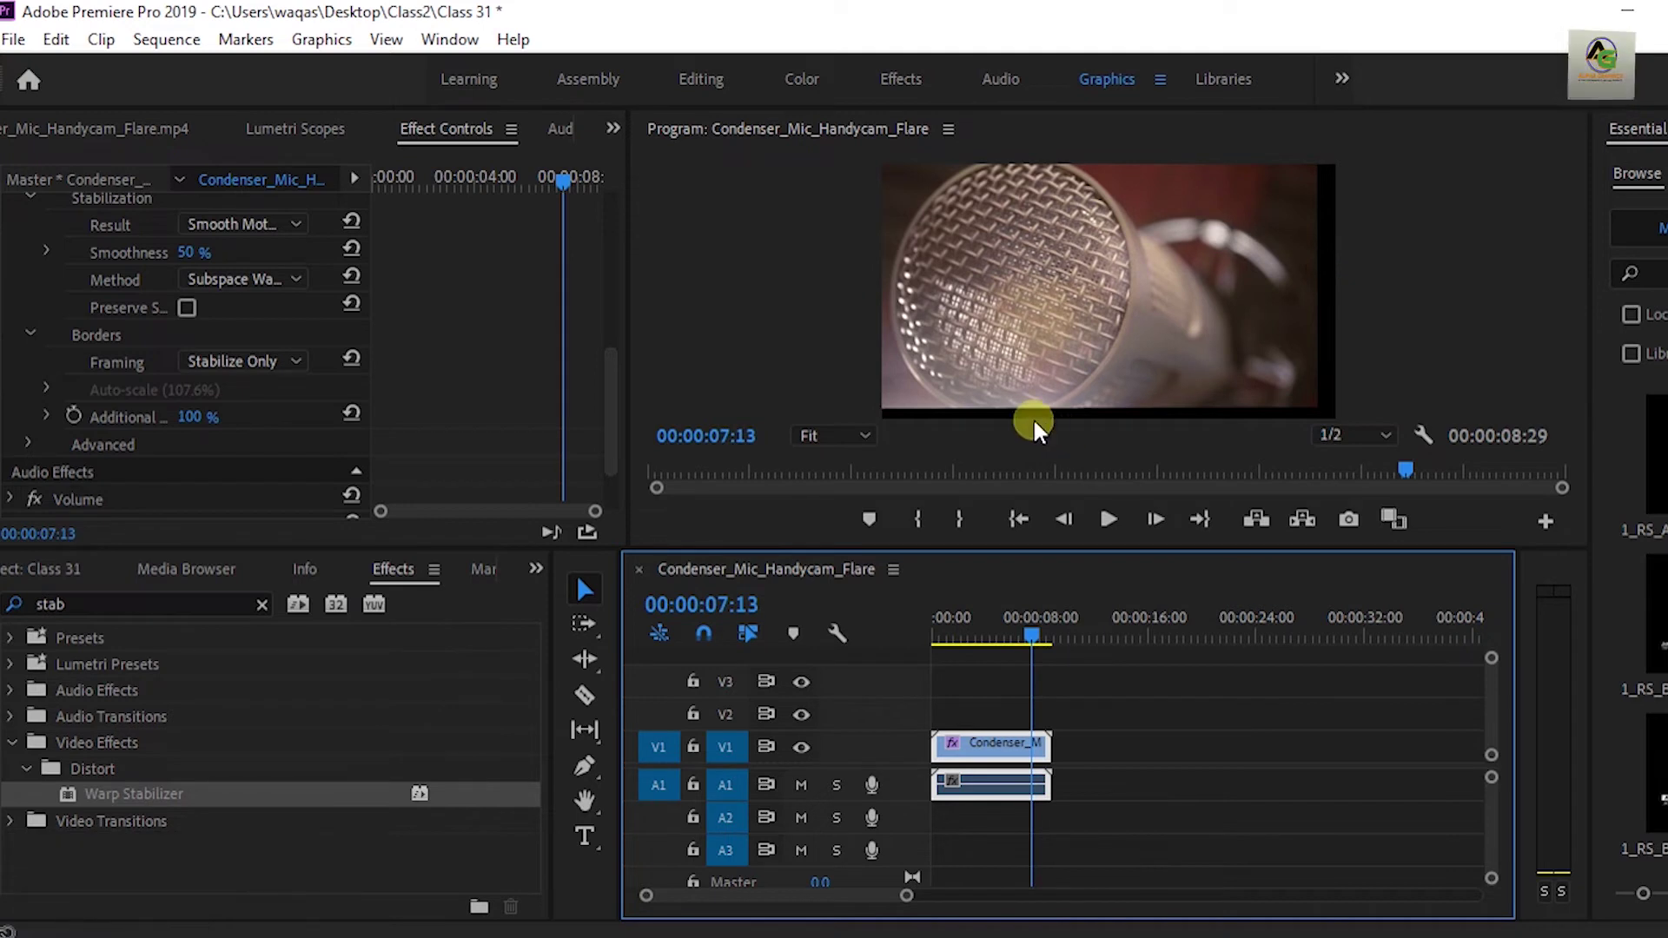
Set the Borders Framing to Stabilize, Crop and play the sequence to examine the cropped borders.
click(277, 363)
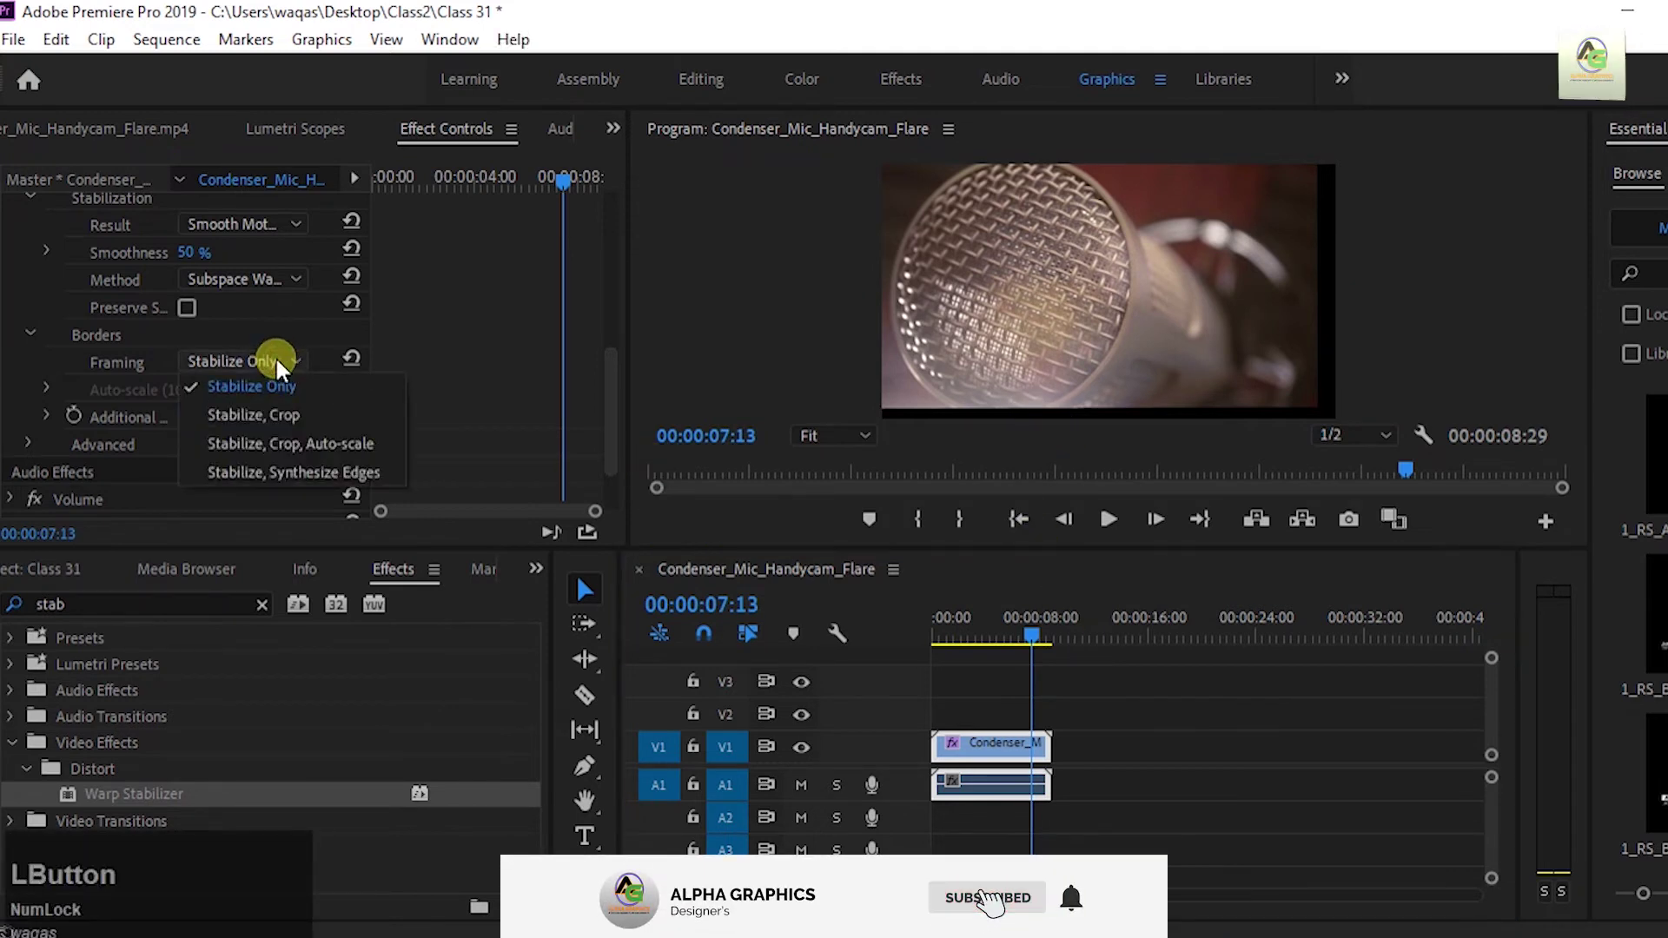
click(277, 413)
key(space)
key(space)
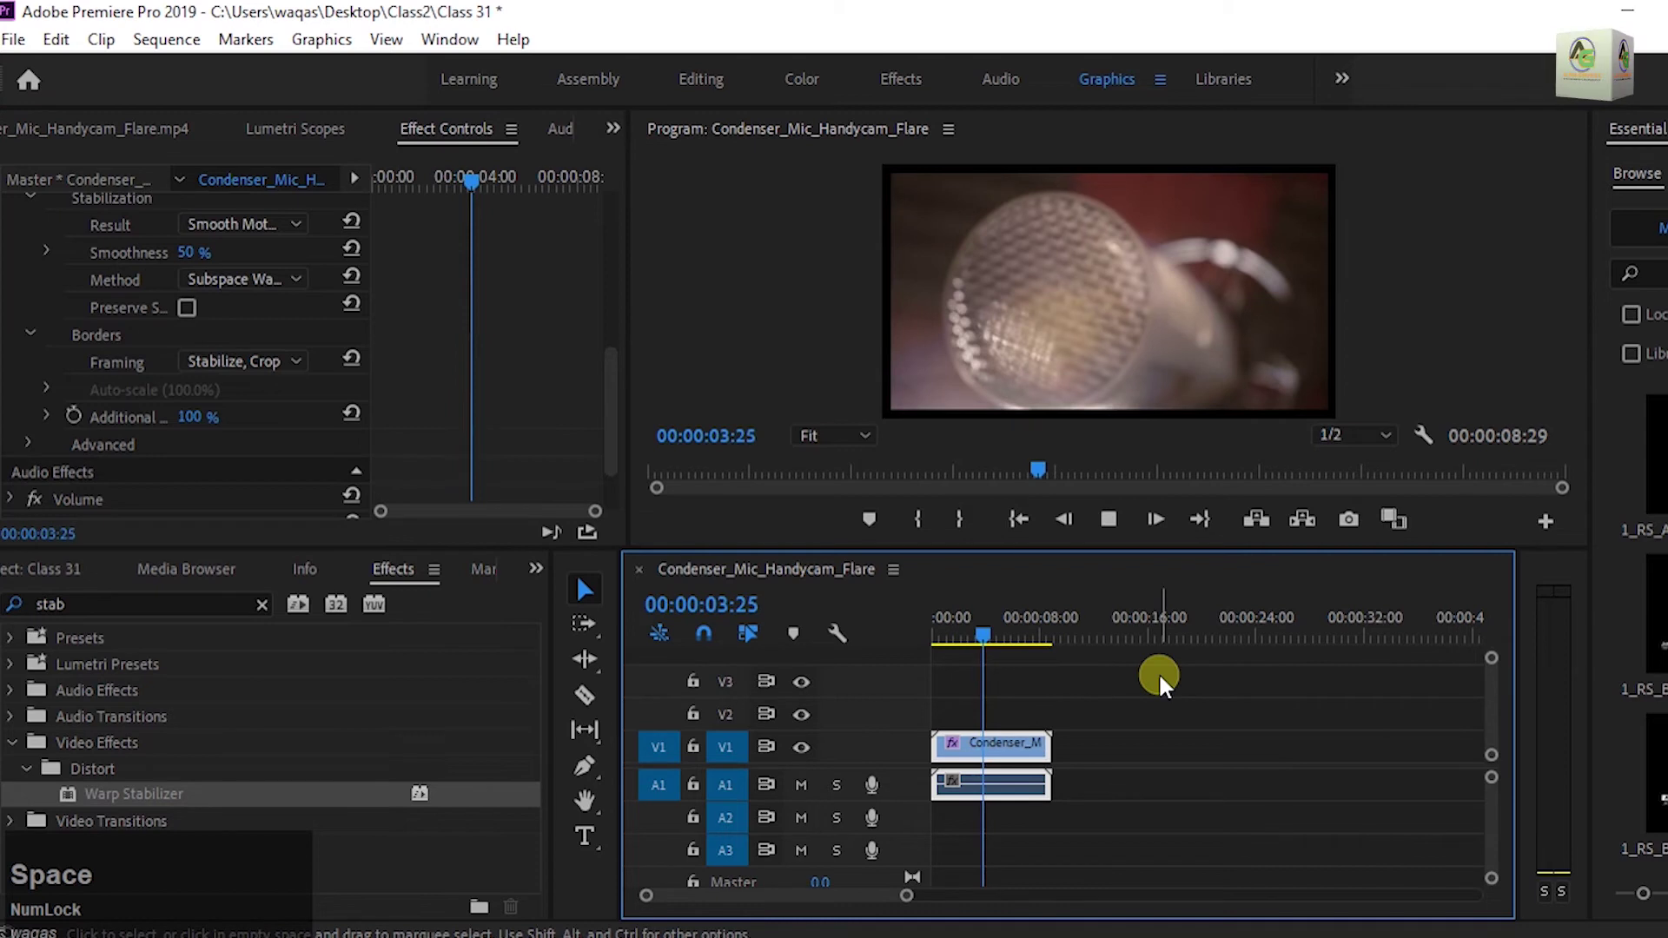
key(space)
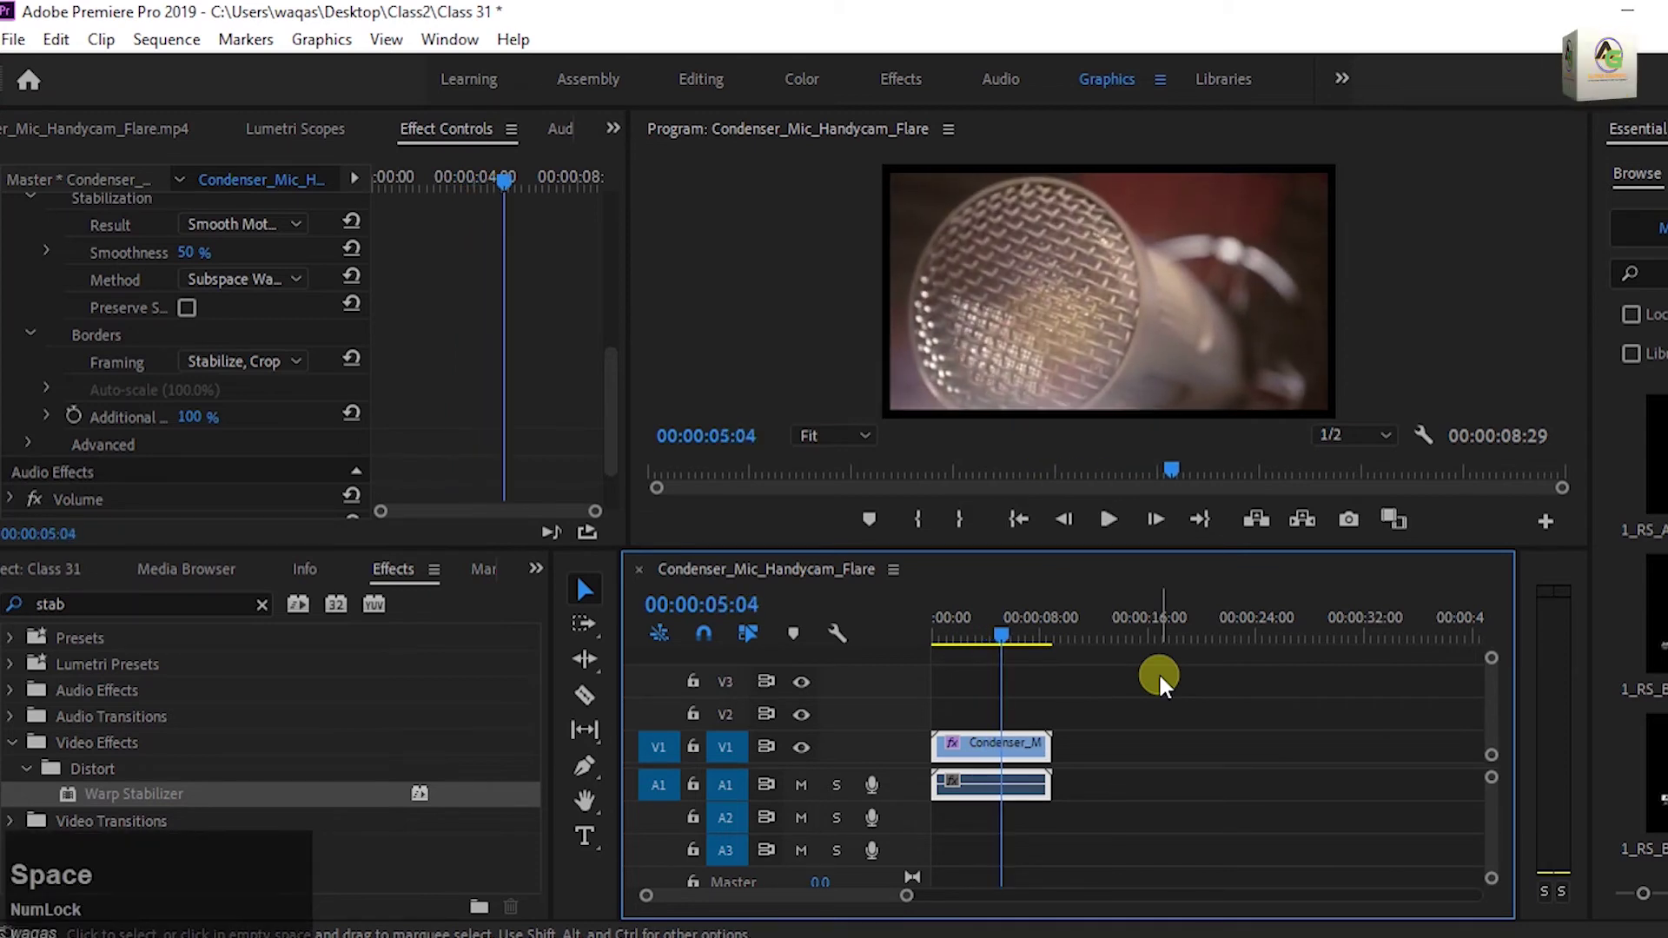
key(space)
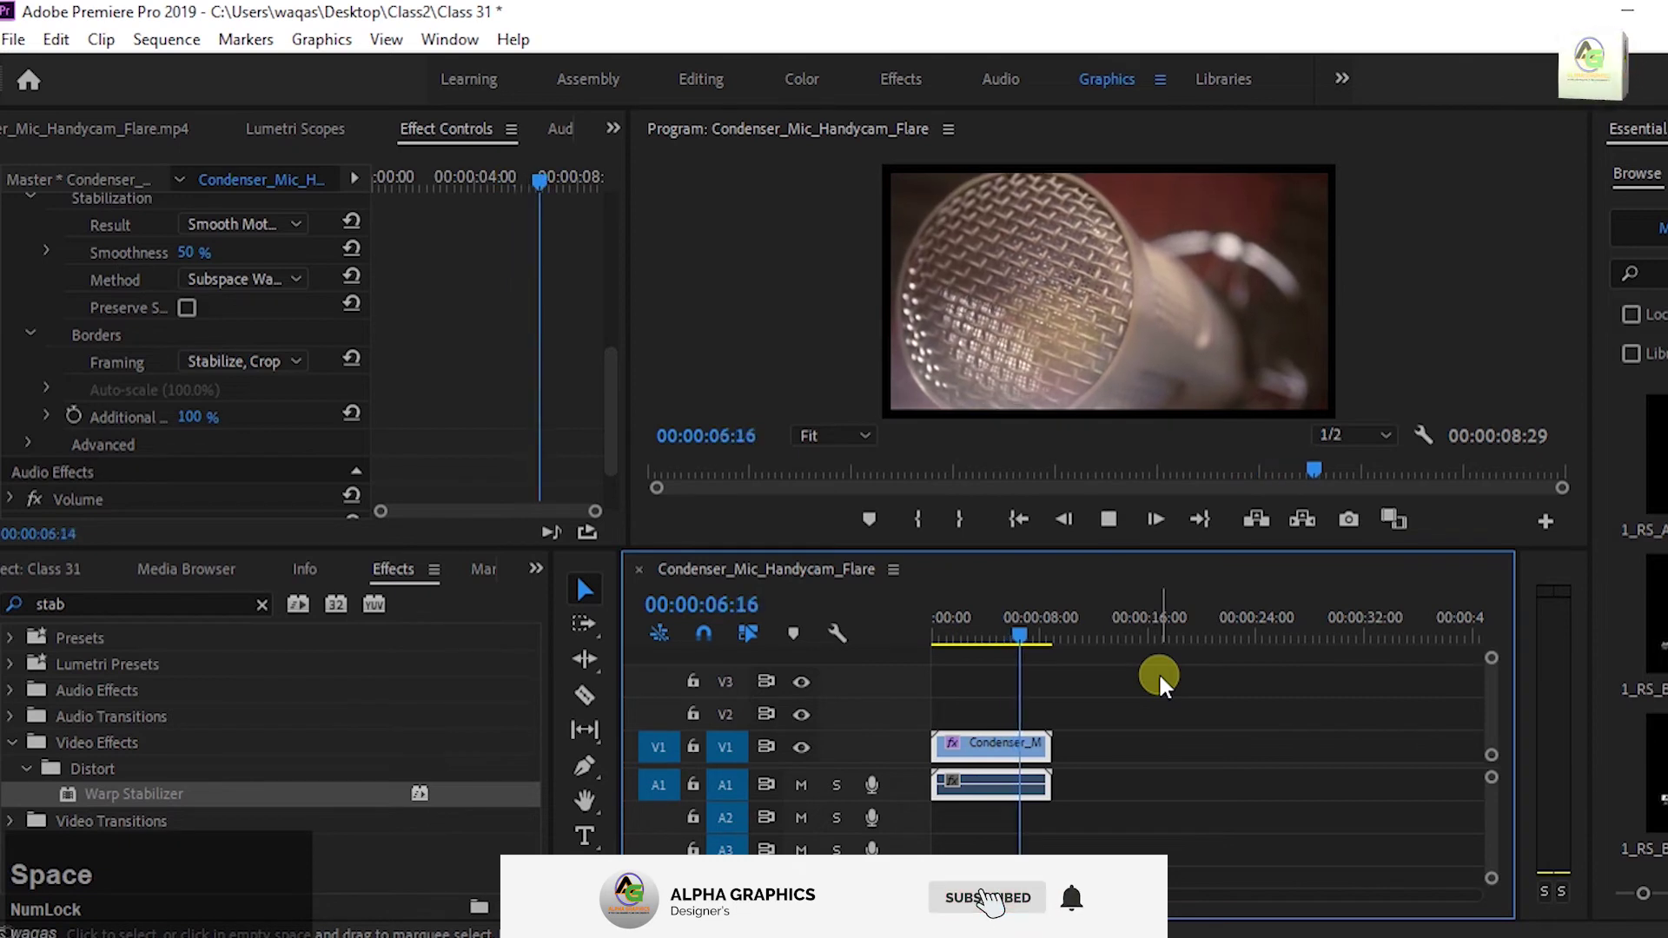
Change the Borders Framing to Stabilize, Crop, Auto-scale and play back the clip.
click(241, 360)
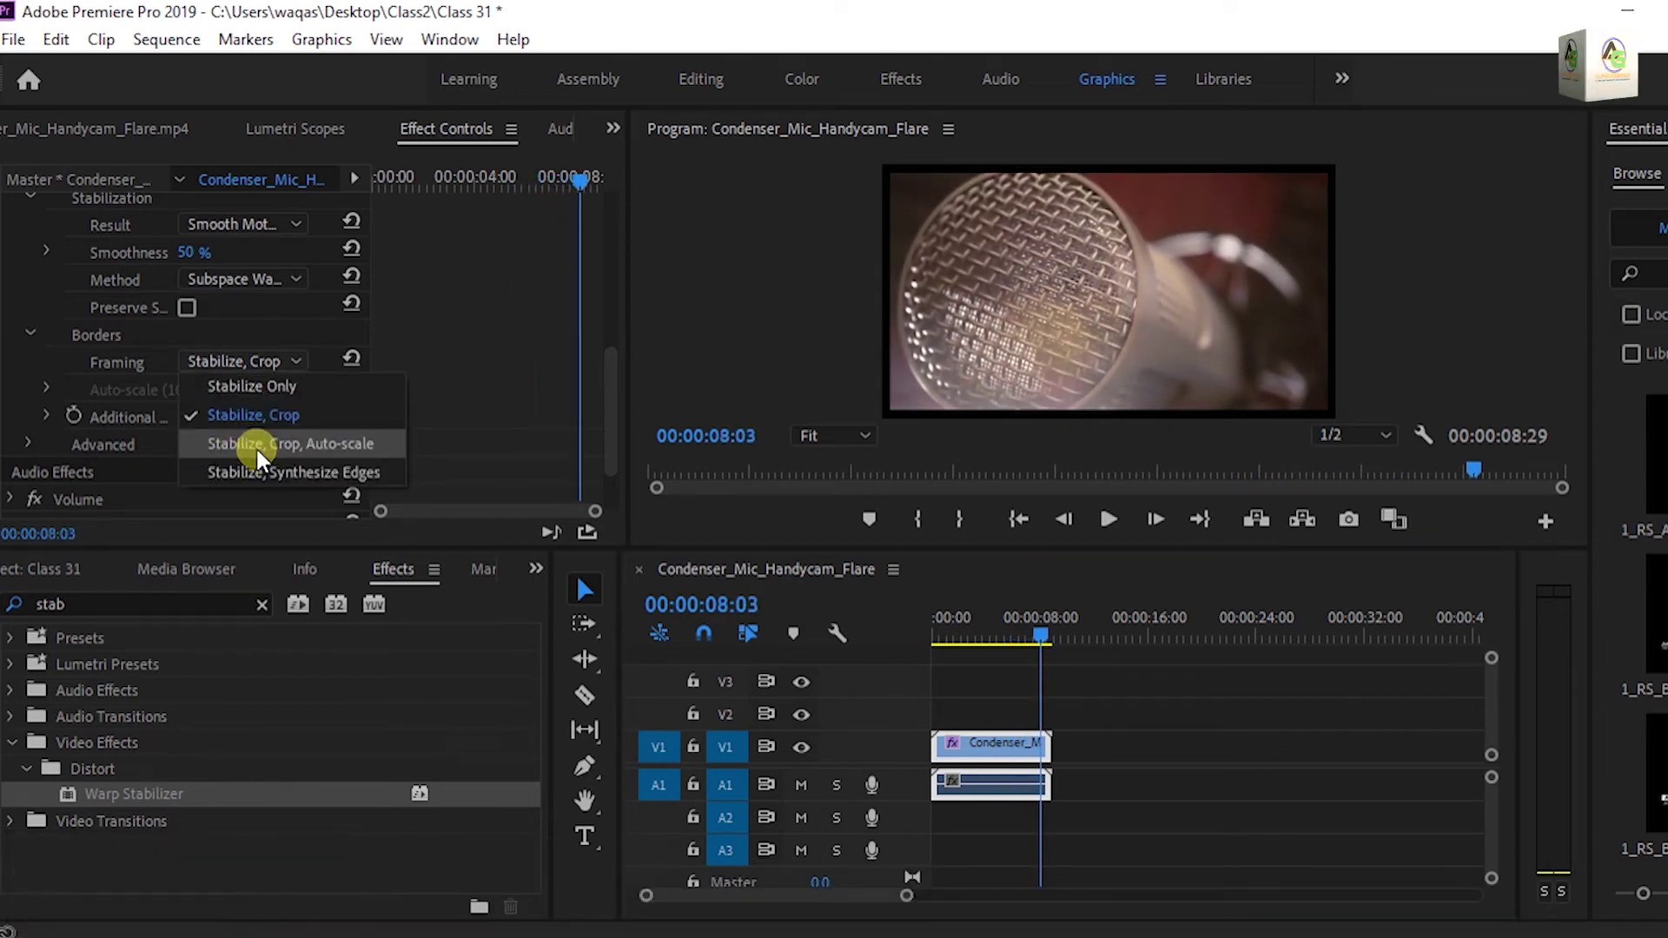
click(255, 446)
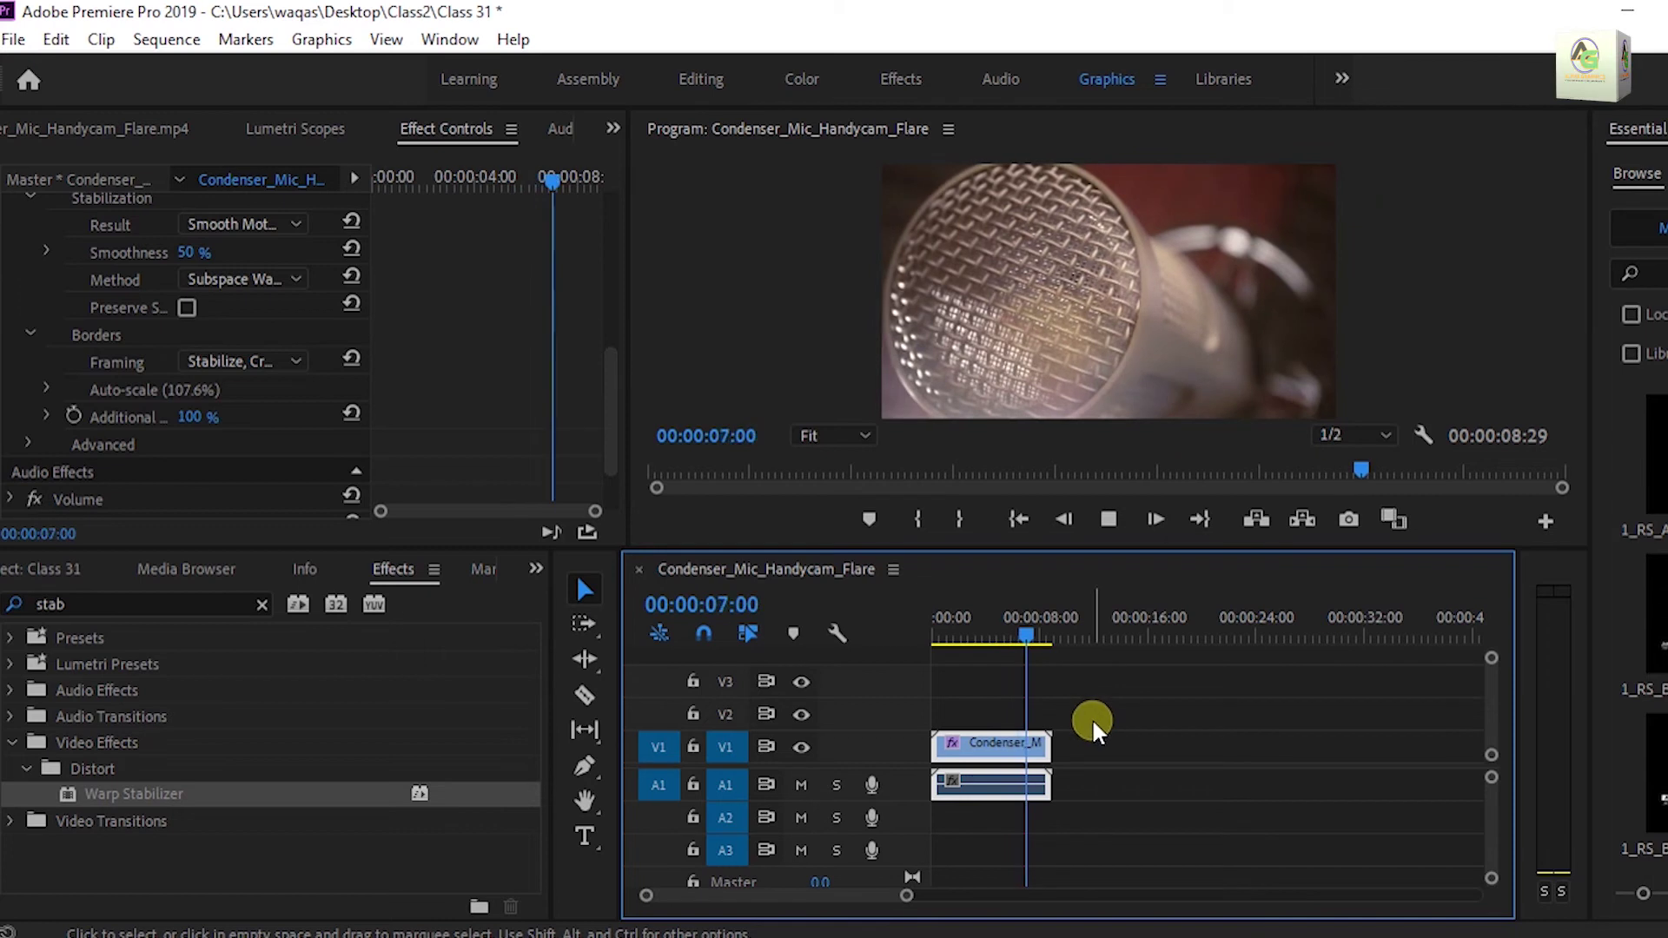
key(space)
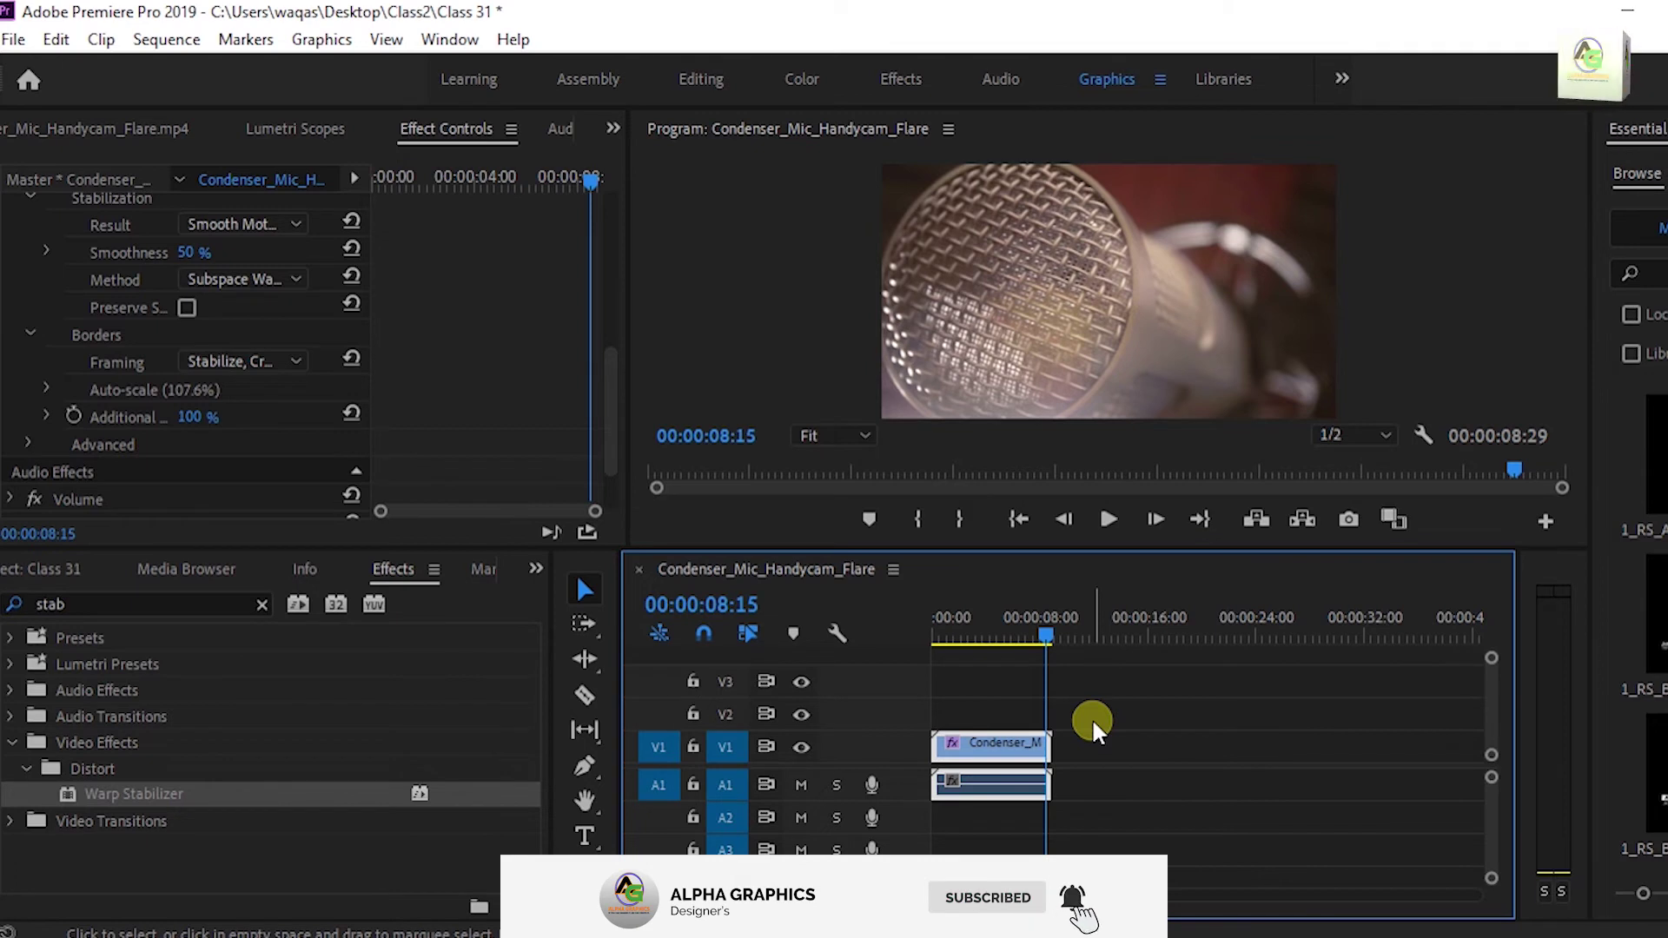
Try the Stabilize, Synthesize Edges framing and play the sequence with the clip deselected.
click(296, 361)
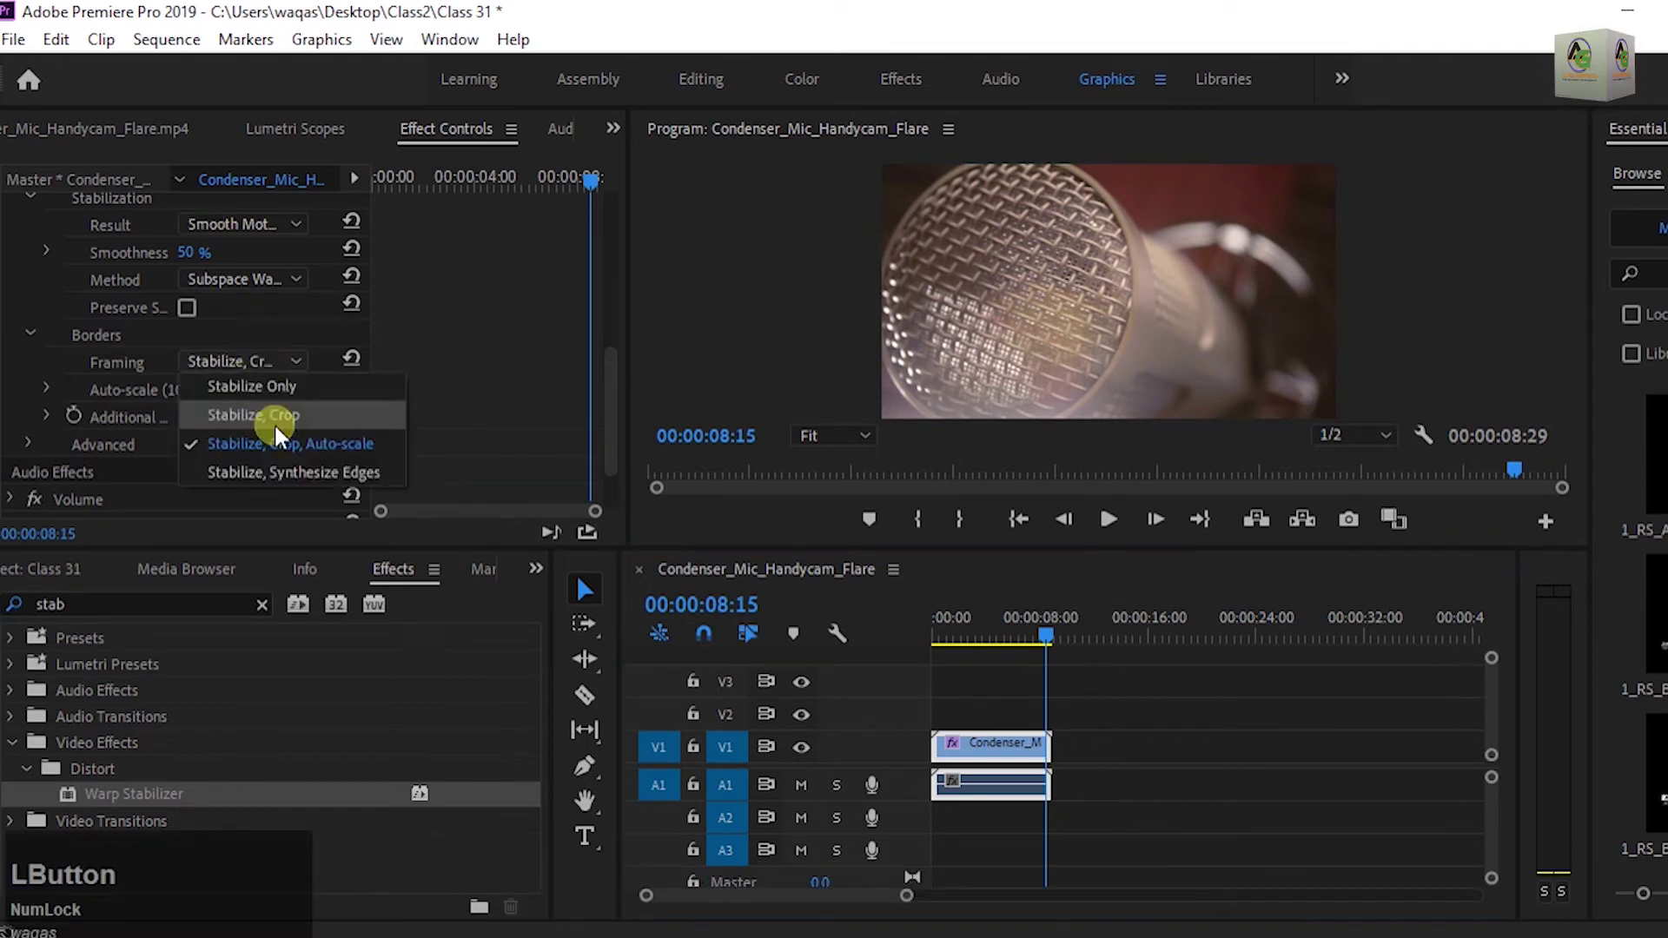
click(292, 475)
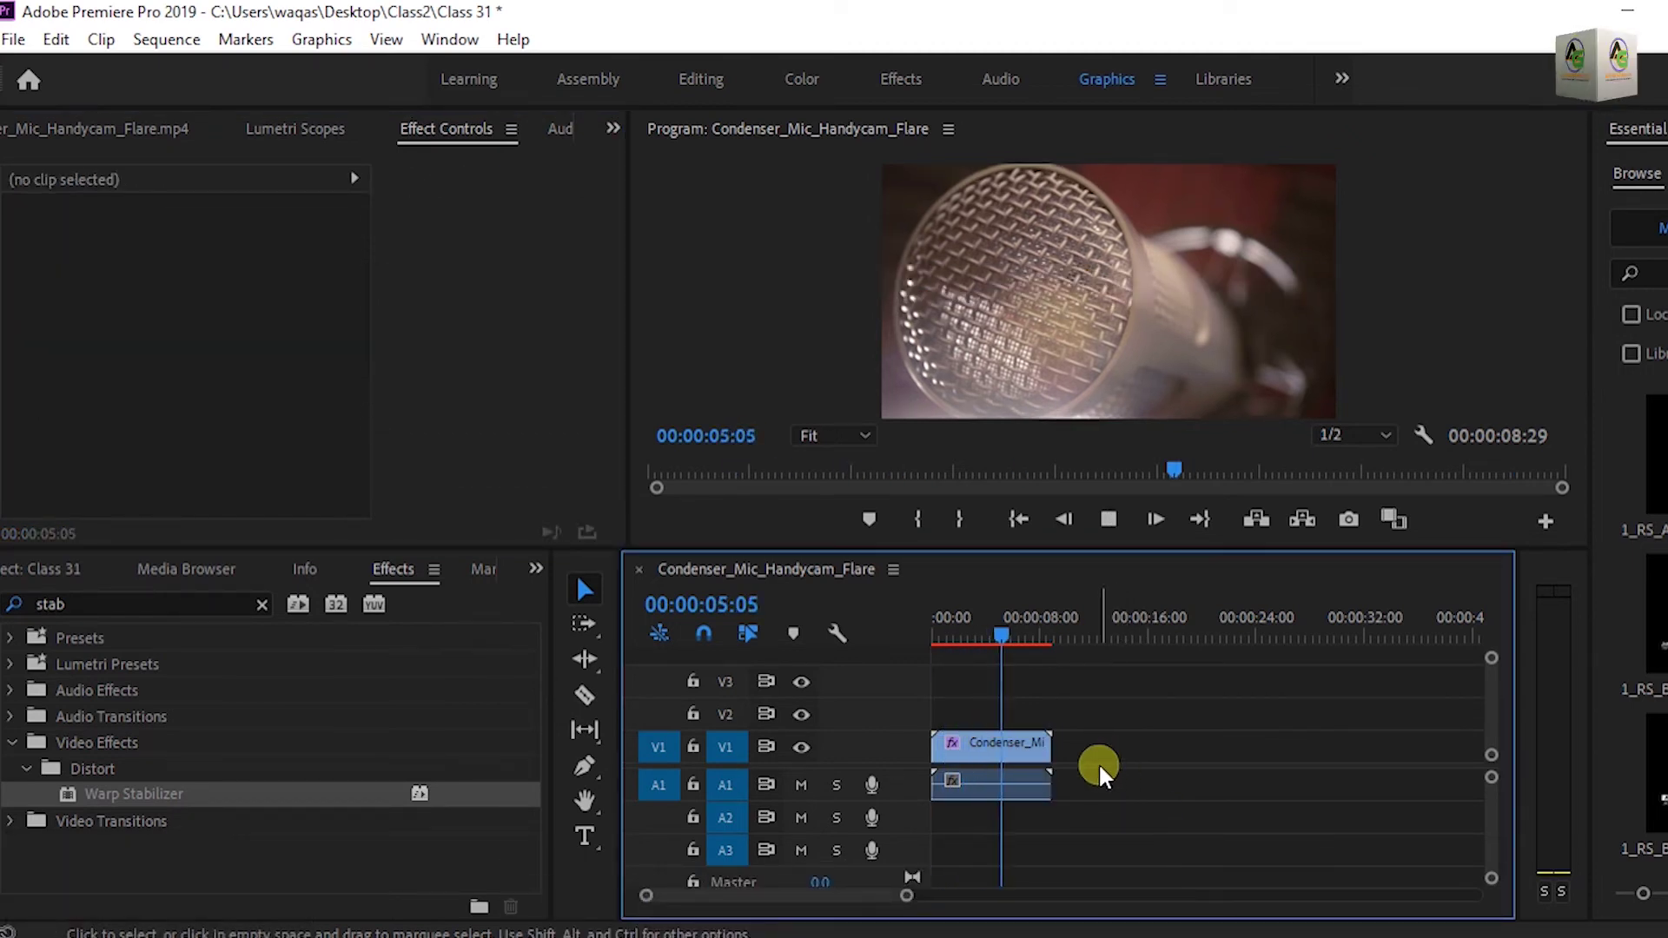
key(space)
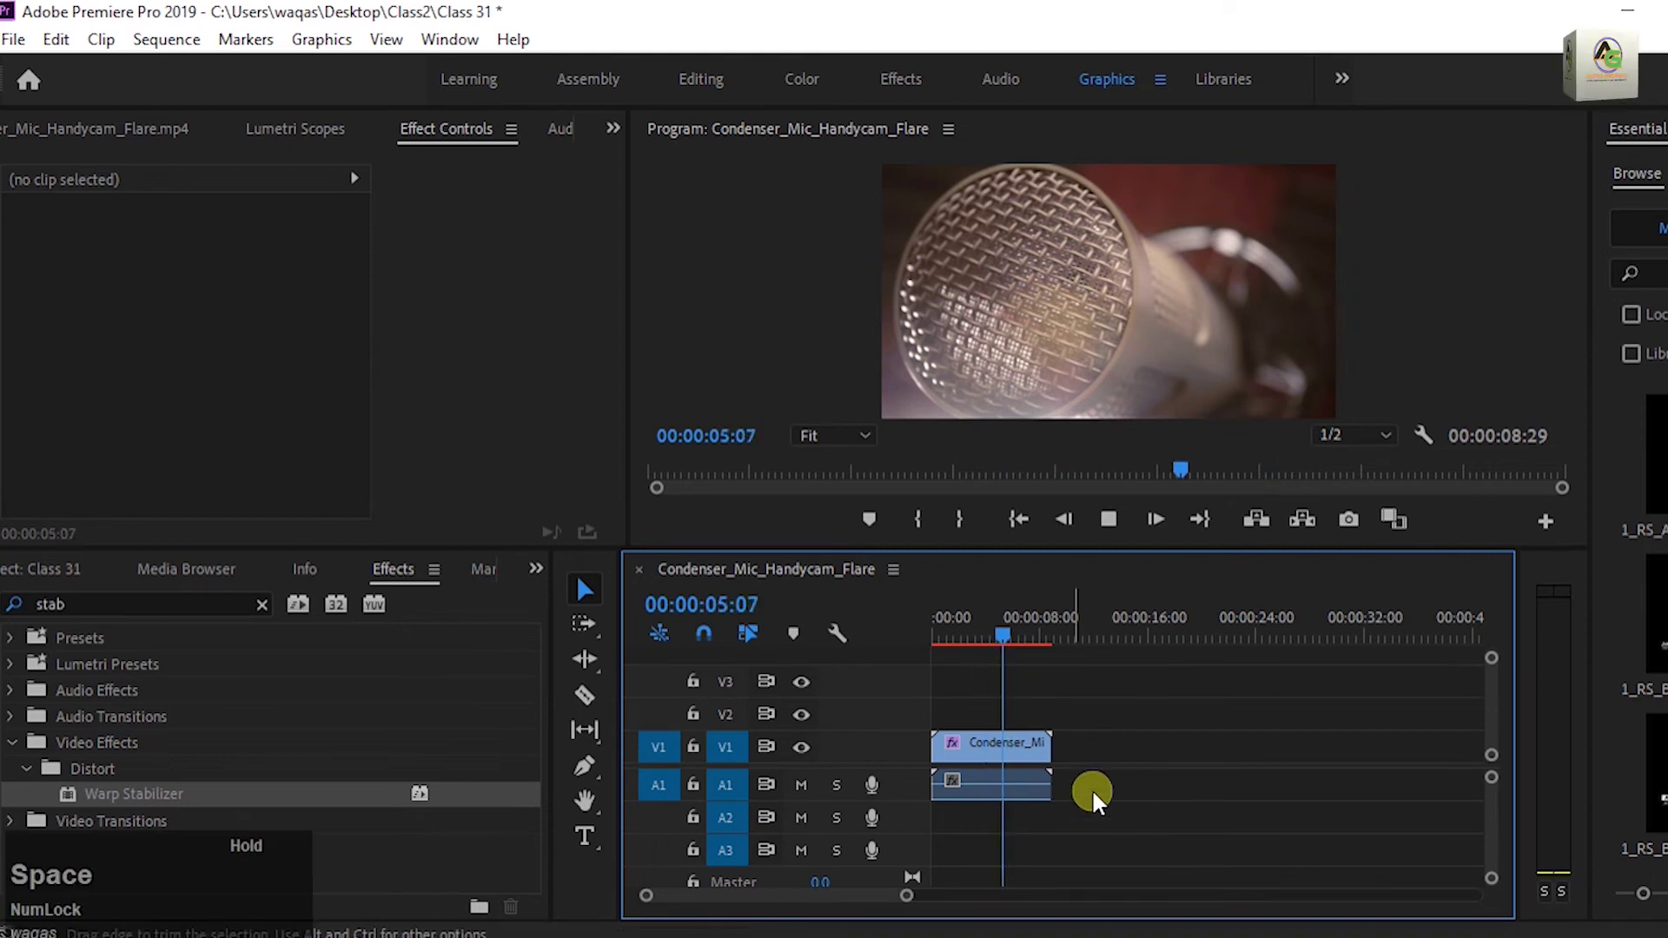
Reselect the V1 microphone clip, return its Warp Stabilizer Framing to Stabilize, Crop, Auto-scale, and play the result.
click(982, 754)
key(space)
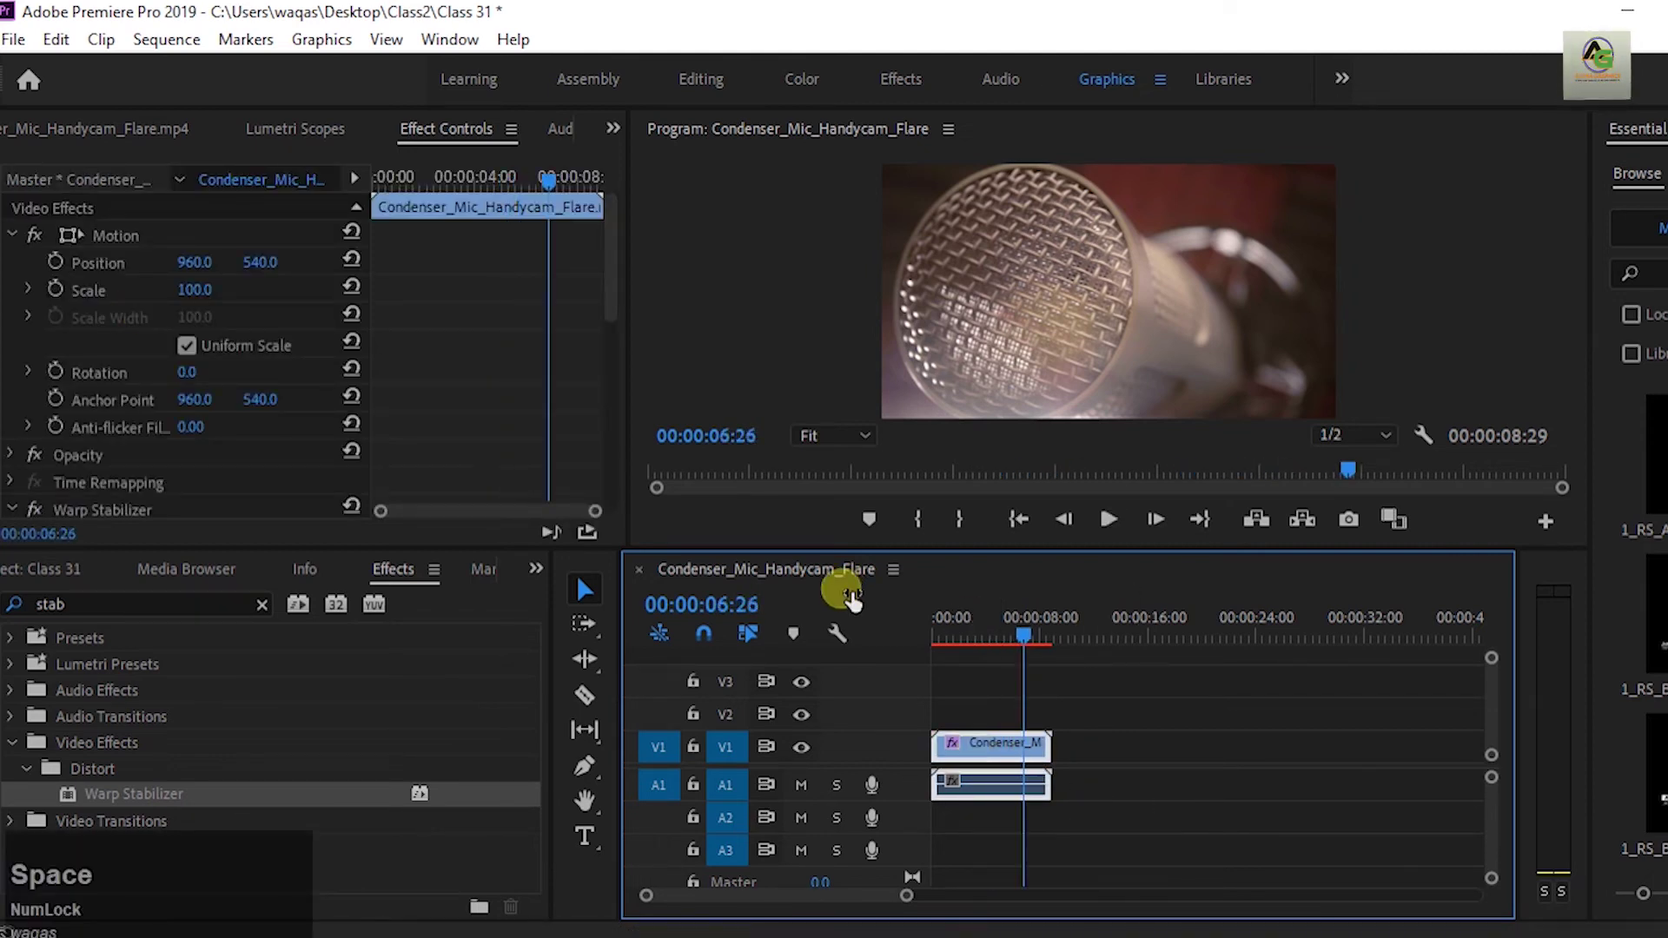
scroll(231, 445, down, 5)
scroll(229, 444, down, 5)
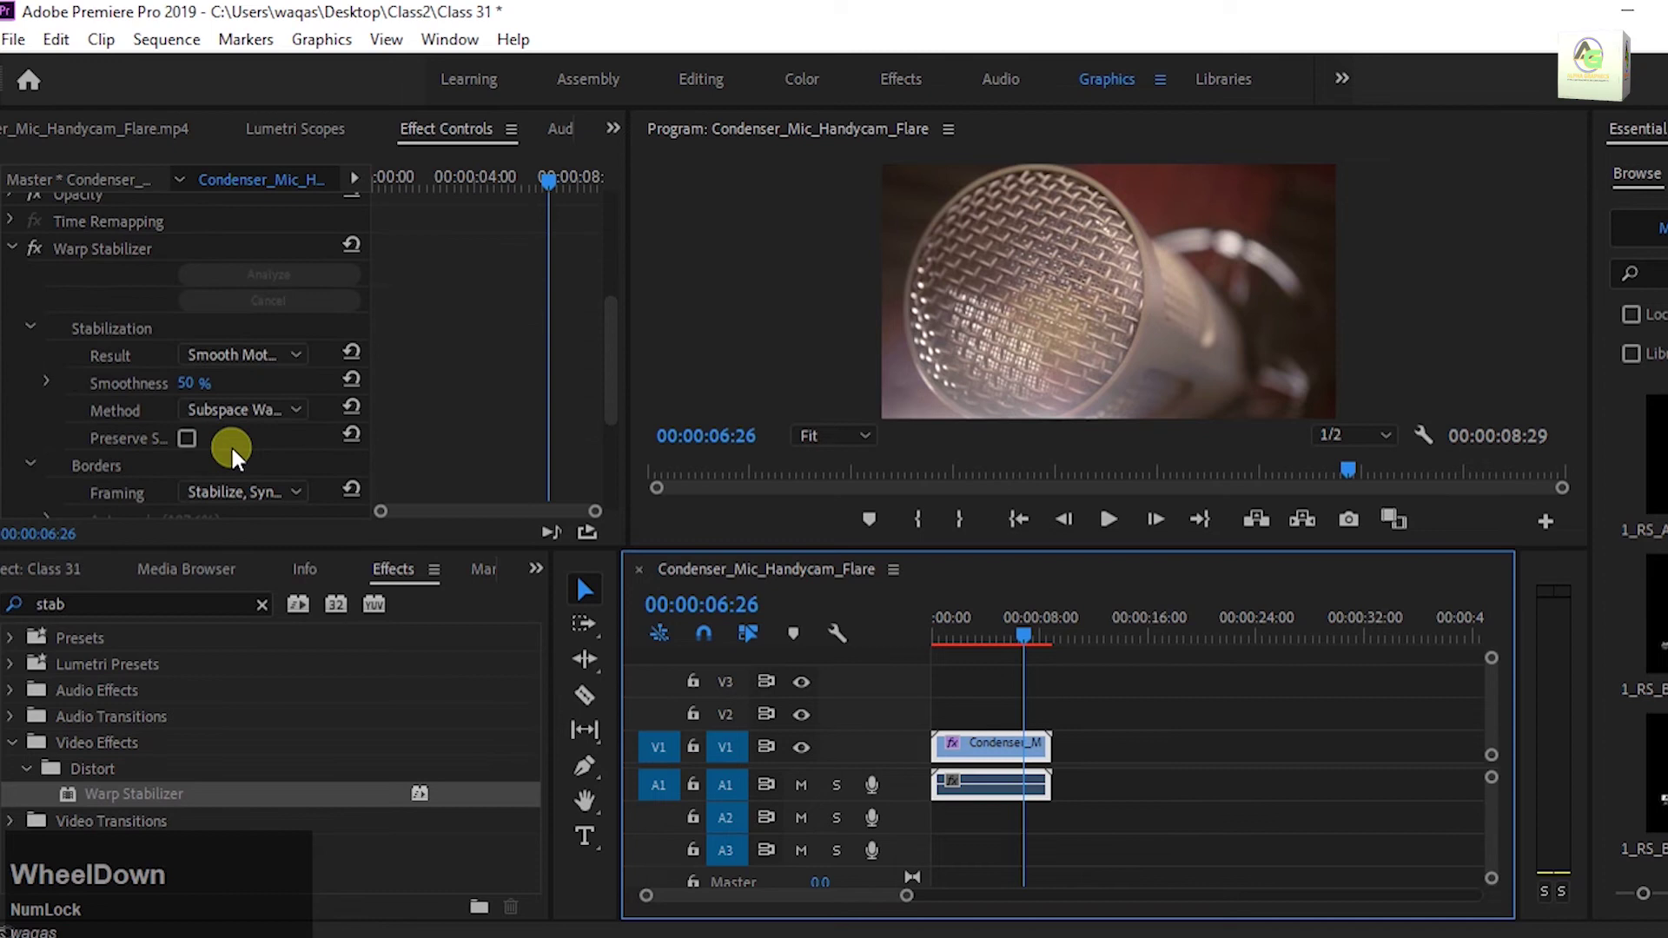
scroll(231, 445, down, 1)
key(space)
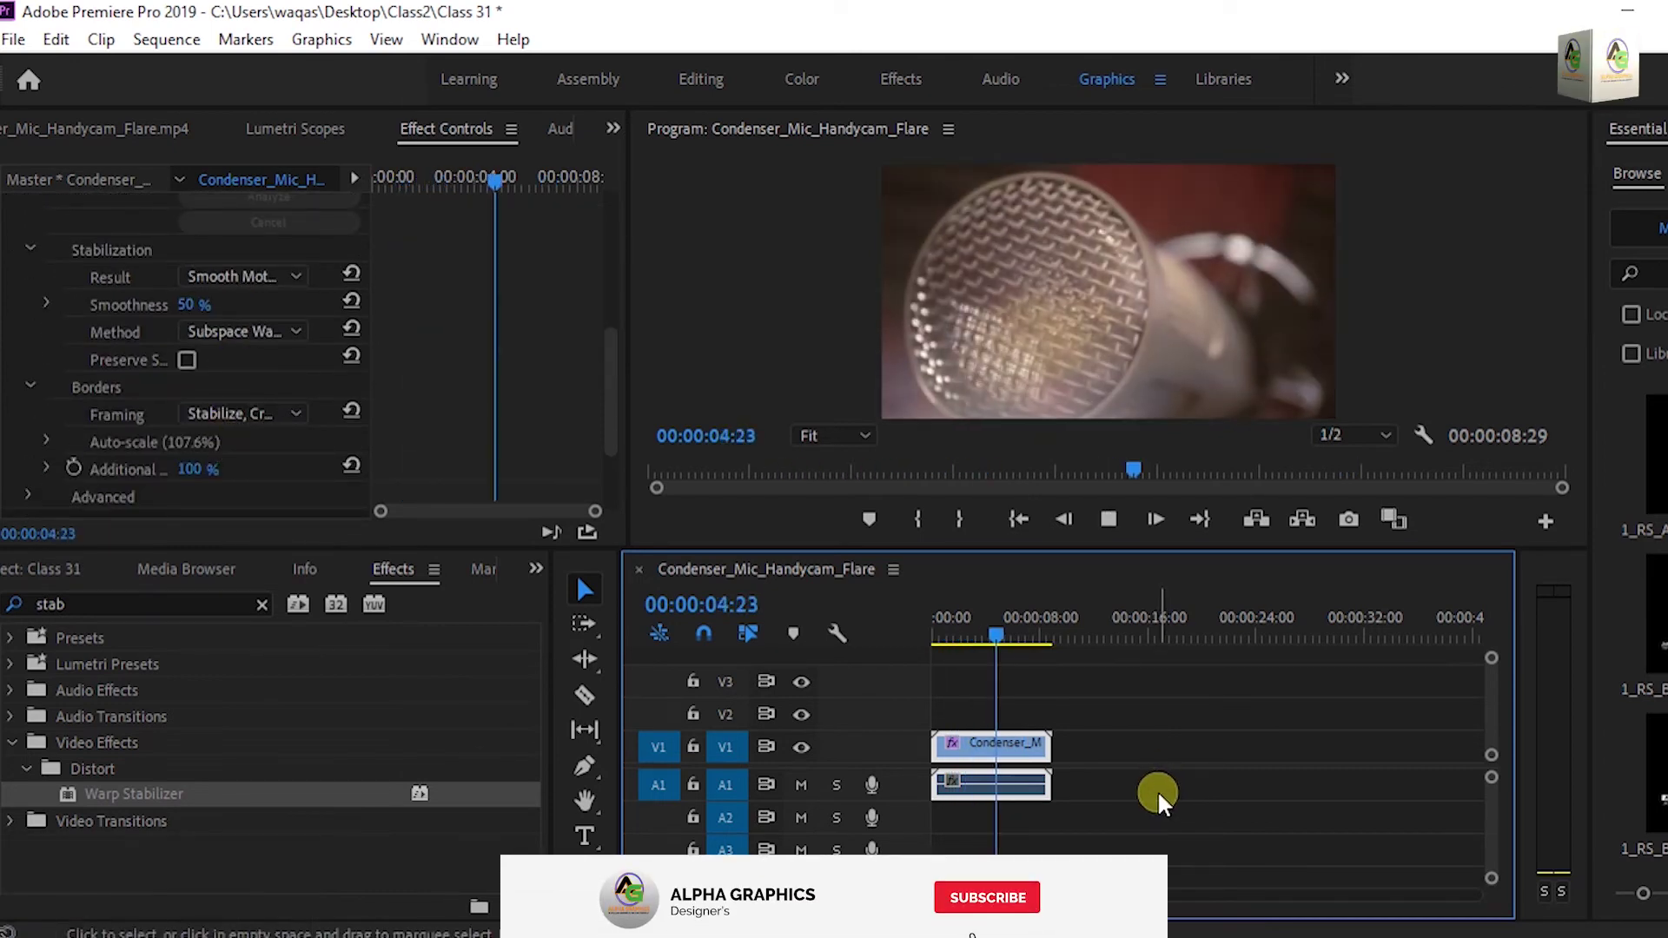
Bring up the Source monitor, clear the effects search and show the Class 31 project contents.
scroll(521, 348, down, 3)
click(612, 129)
click(654, 157)
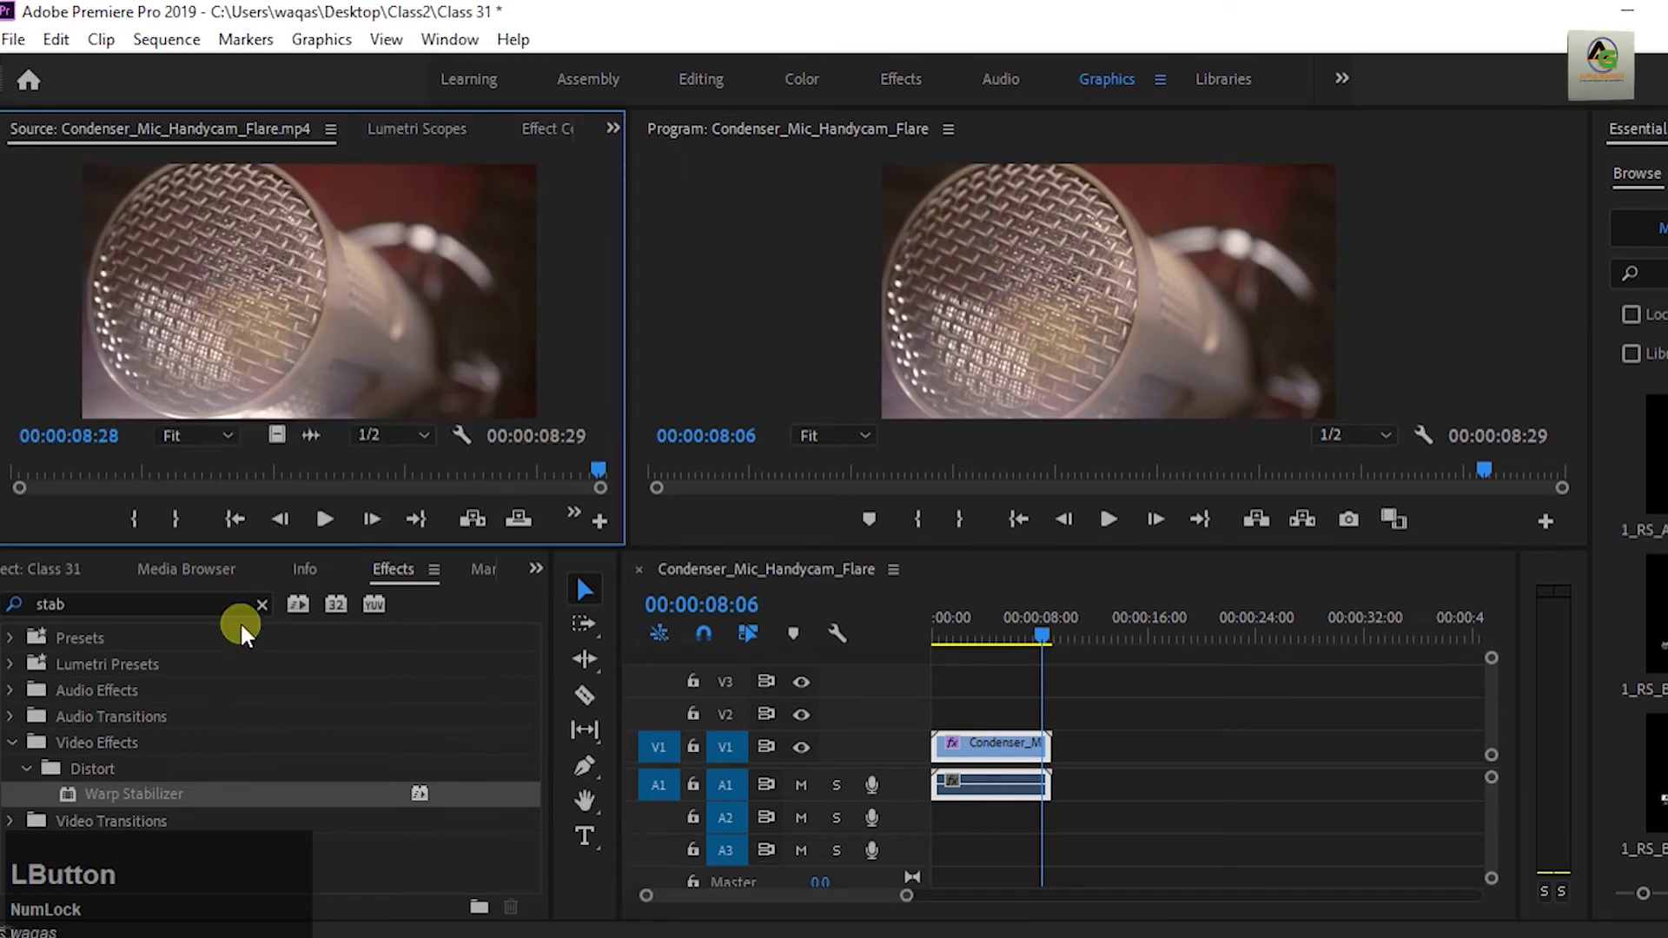
click(262, 604)
click(537, 569)
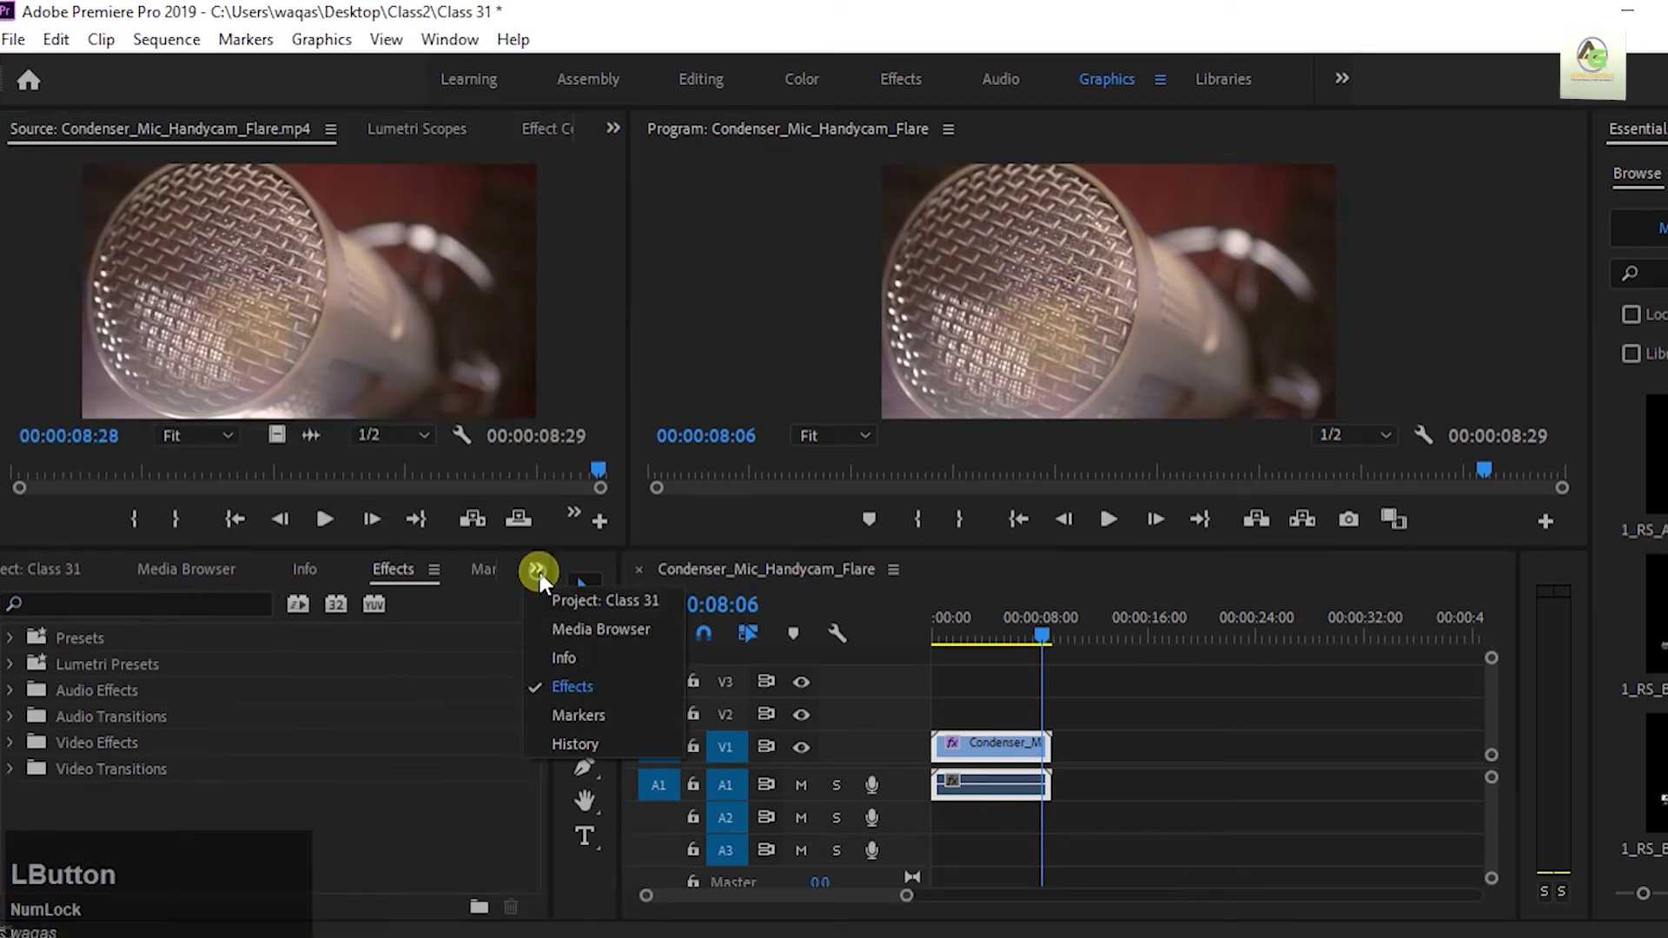
click(560, 595)
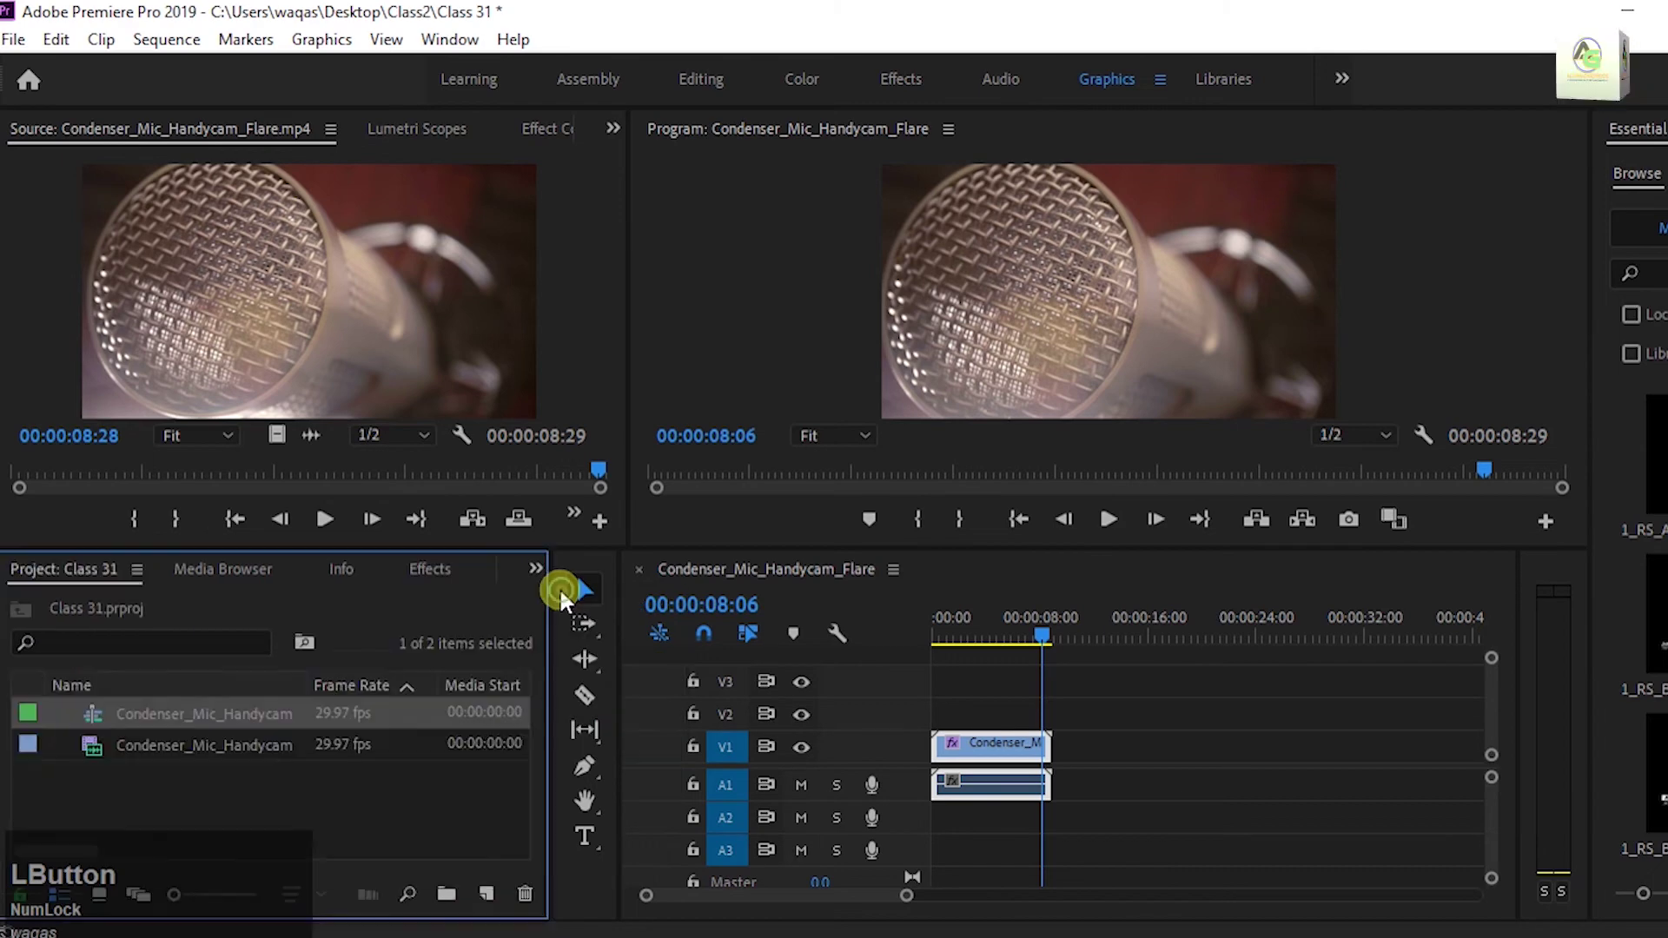
Import the video MVI_5072.MP4 from its video folder on Local Disk (E:) into the project.
double_click(382, 805)
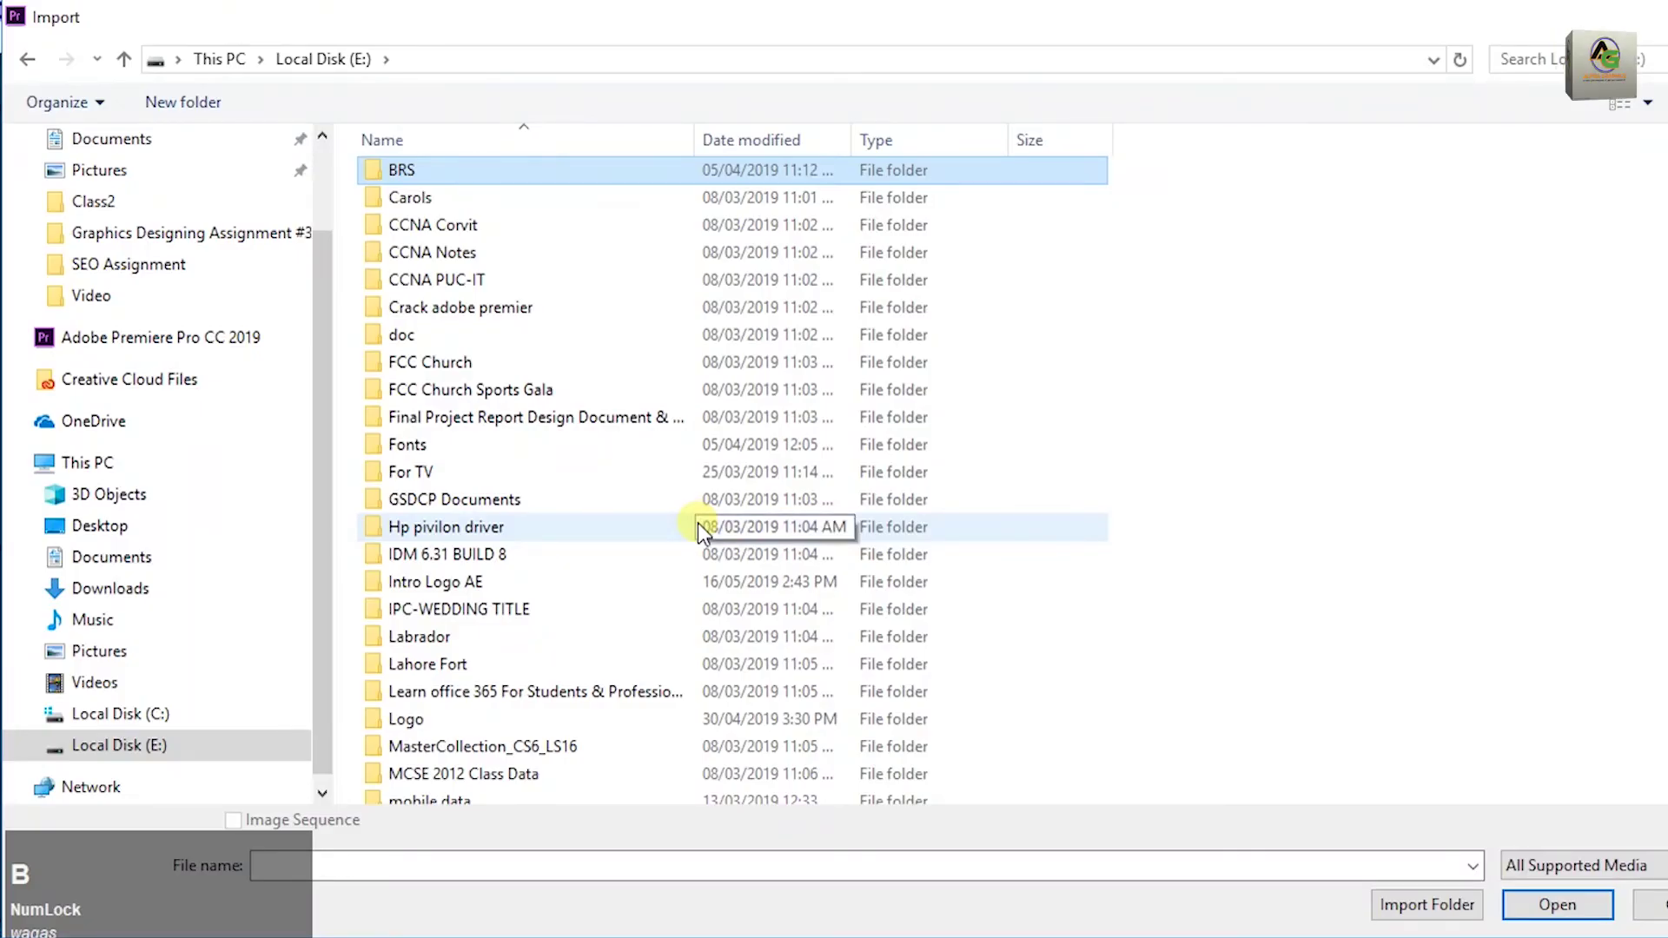
scroll(660, 364, down, 15)
click(621, 198)
double_click(620, 200)
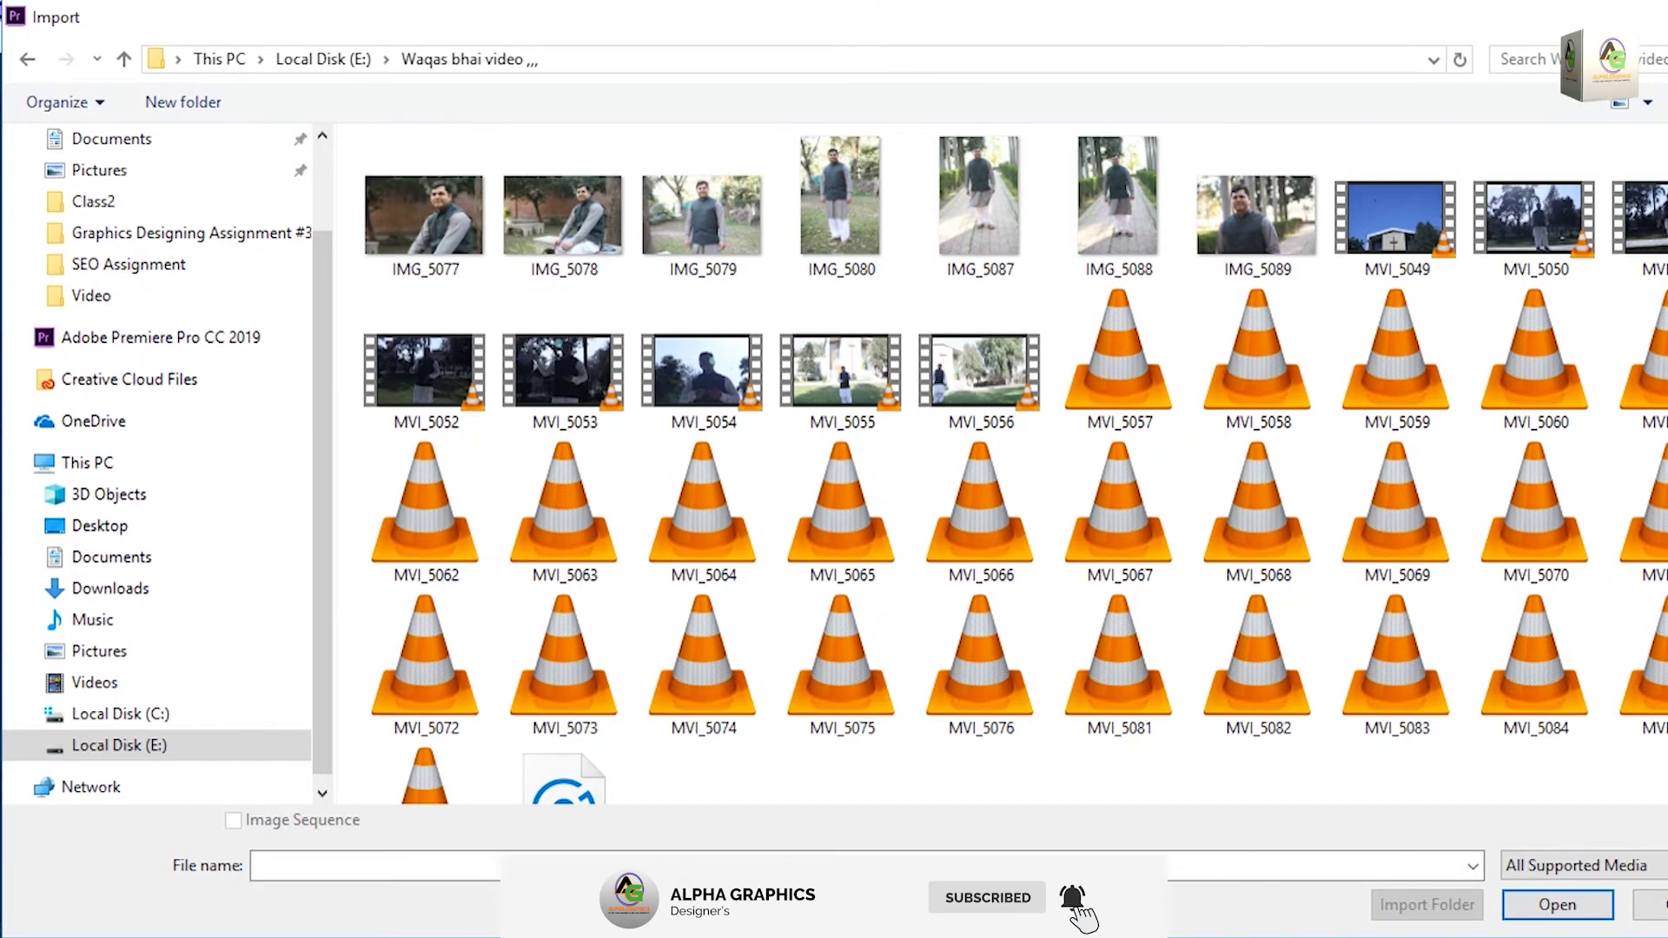
click(426, 653)
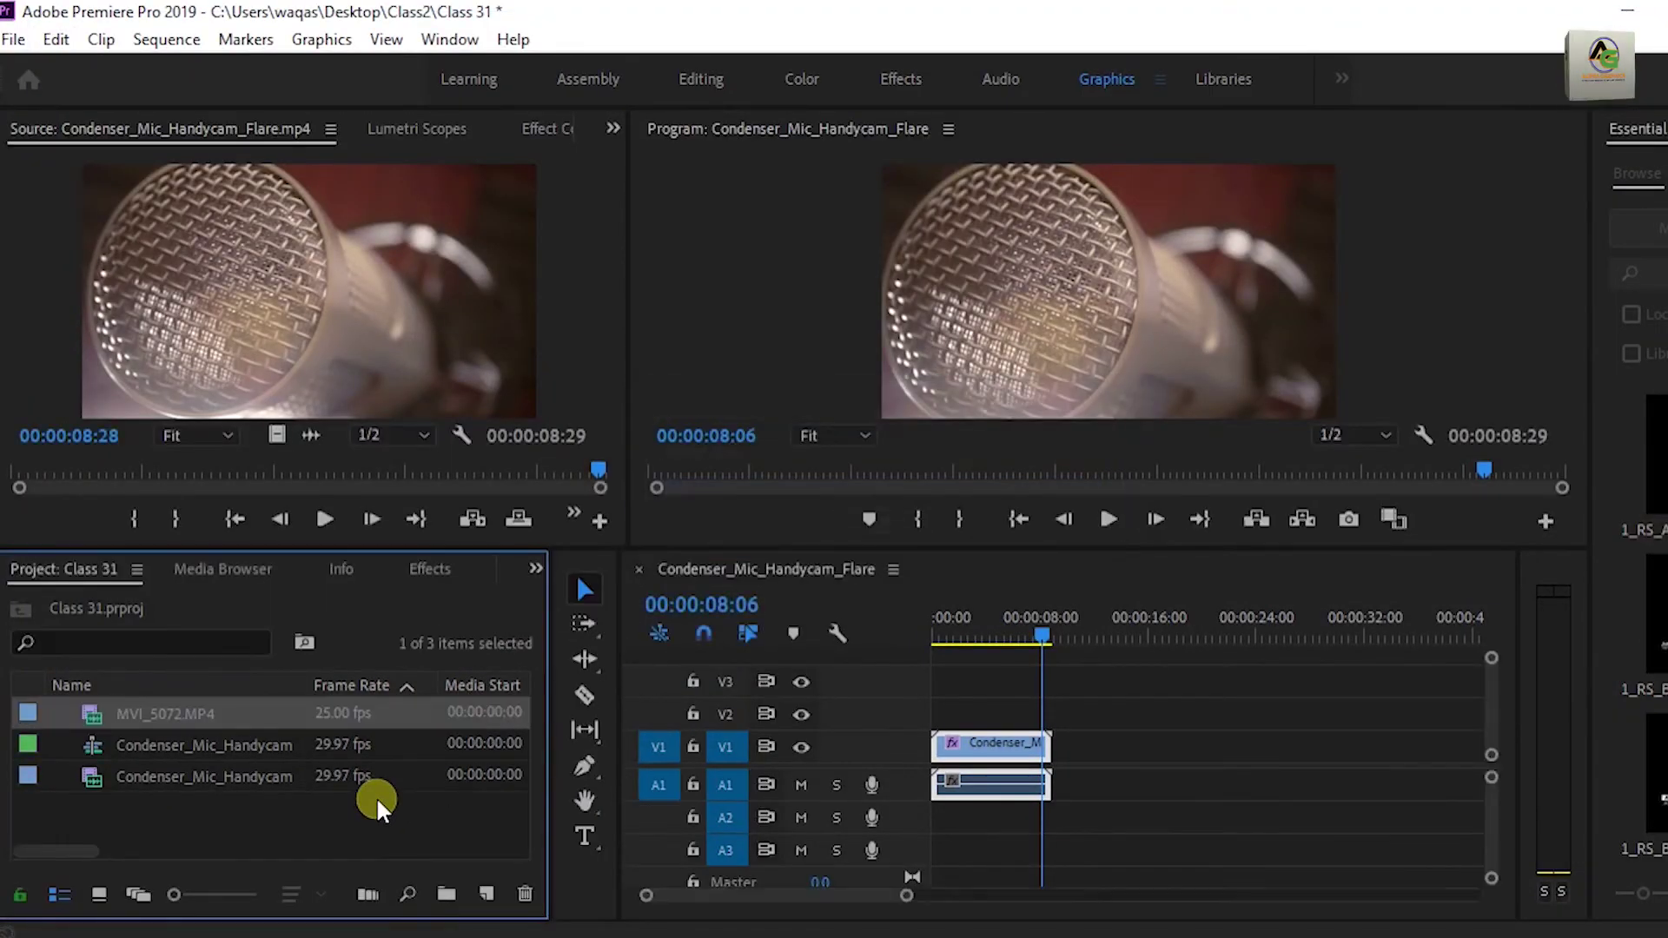
Load MVI_5072.MP4 into the Source monitor and play its opening seconds to examine the camera shake.
double_click(61, 712)
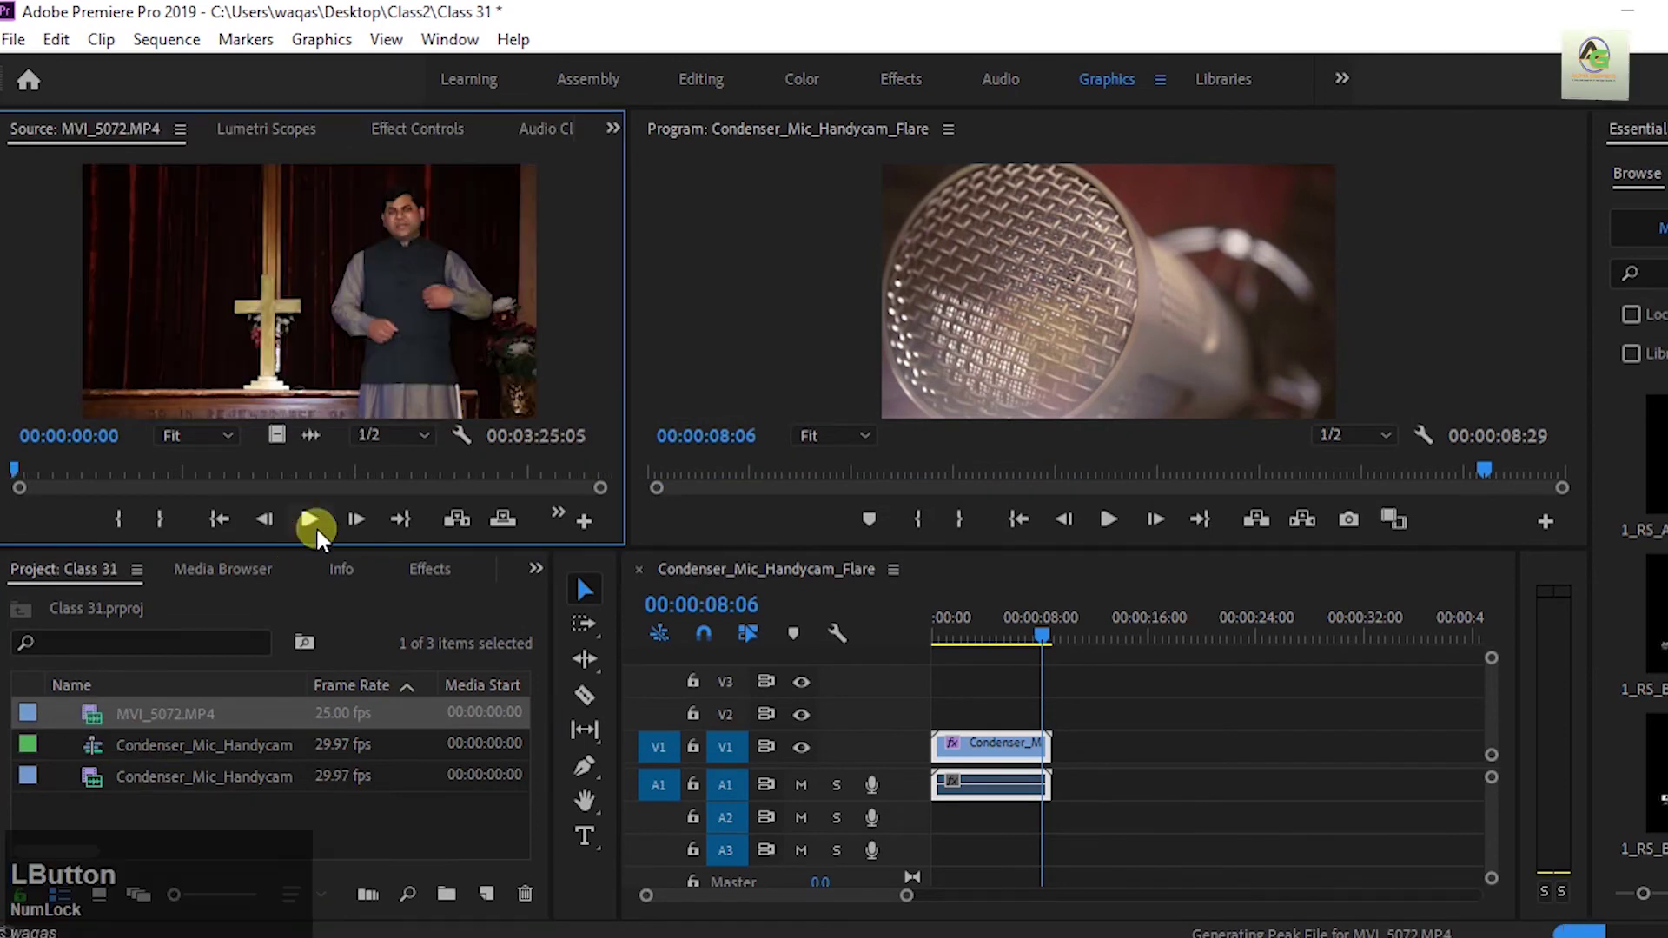
click(314, 517)
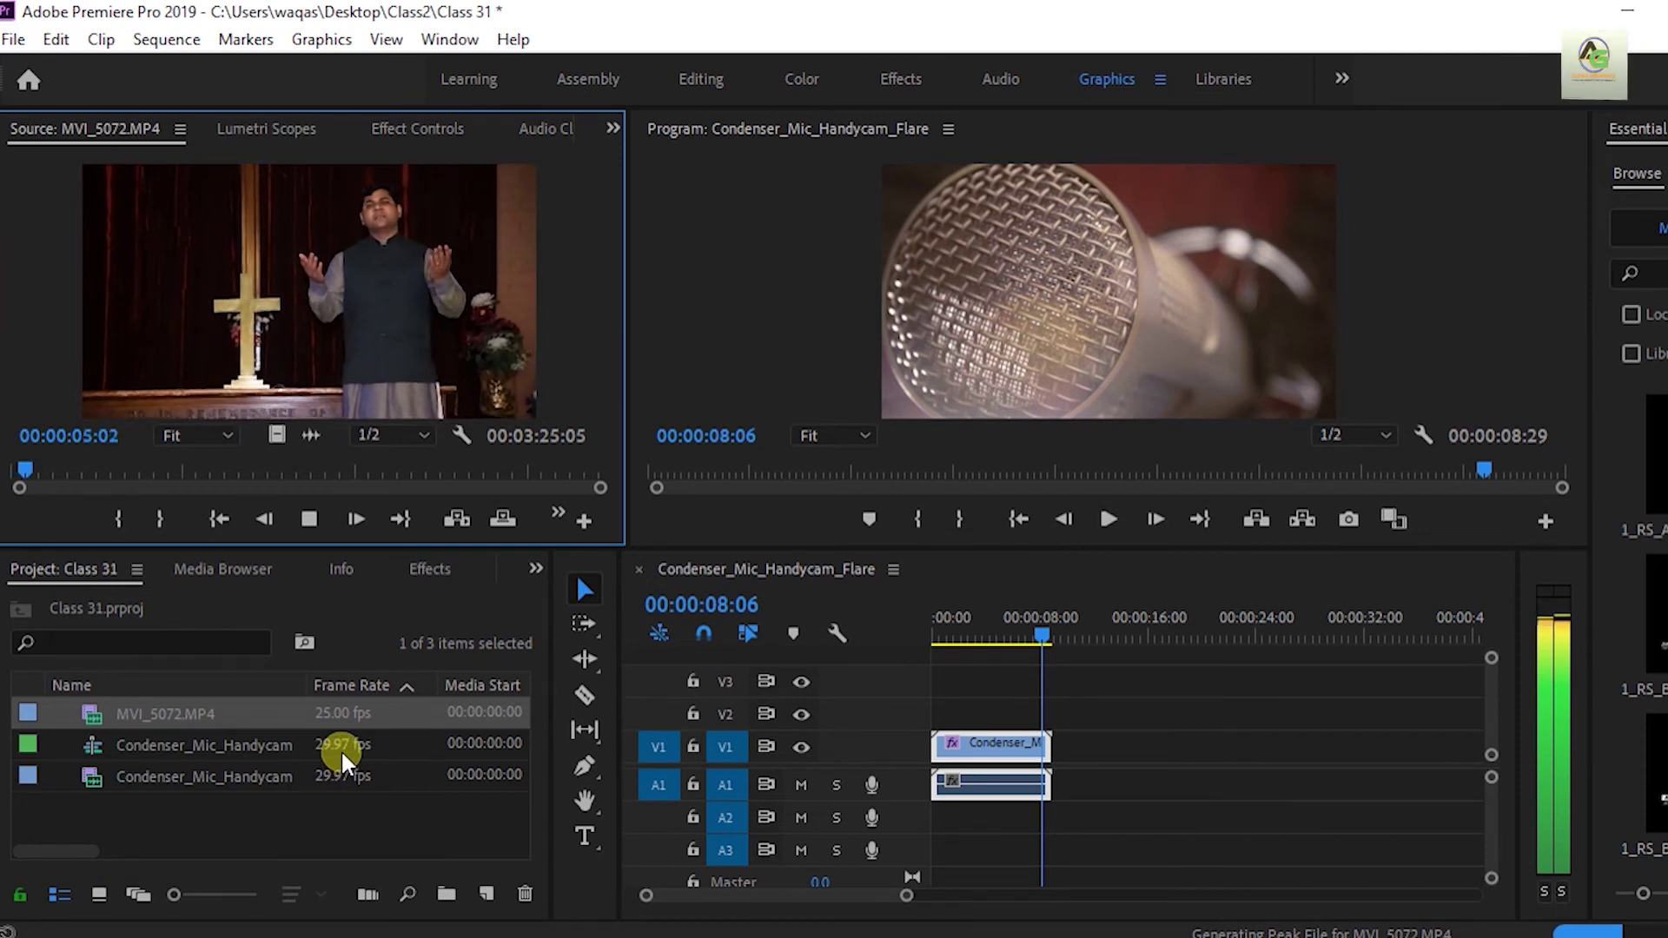
key(space)
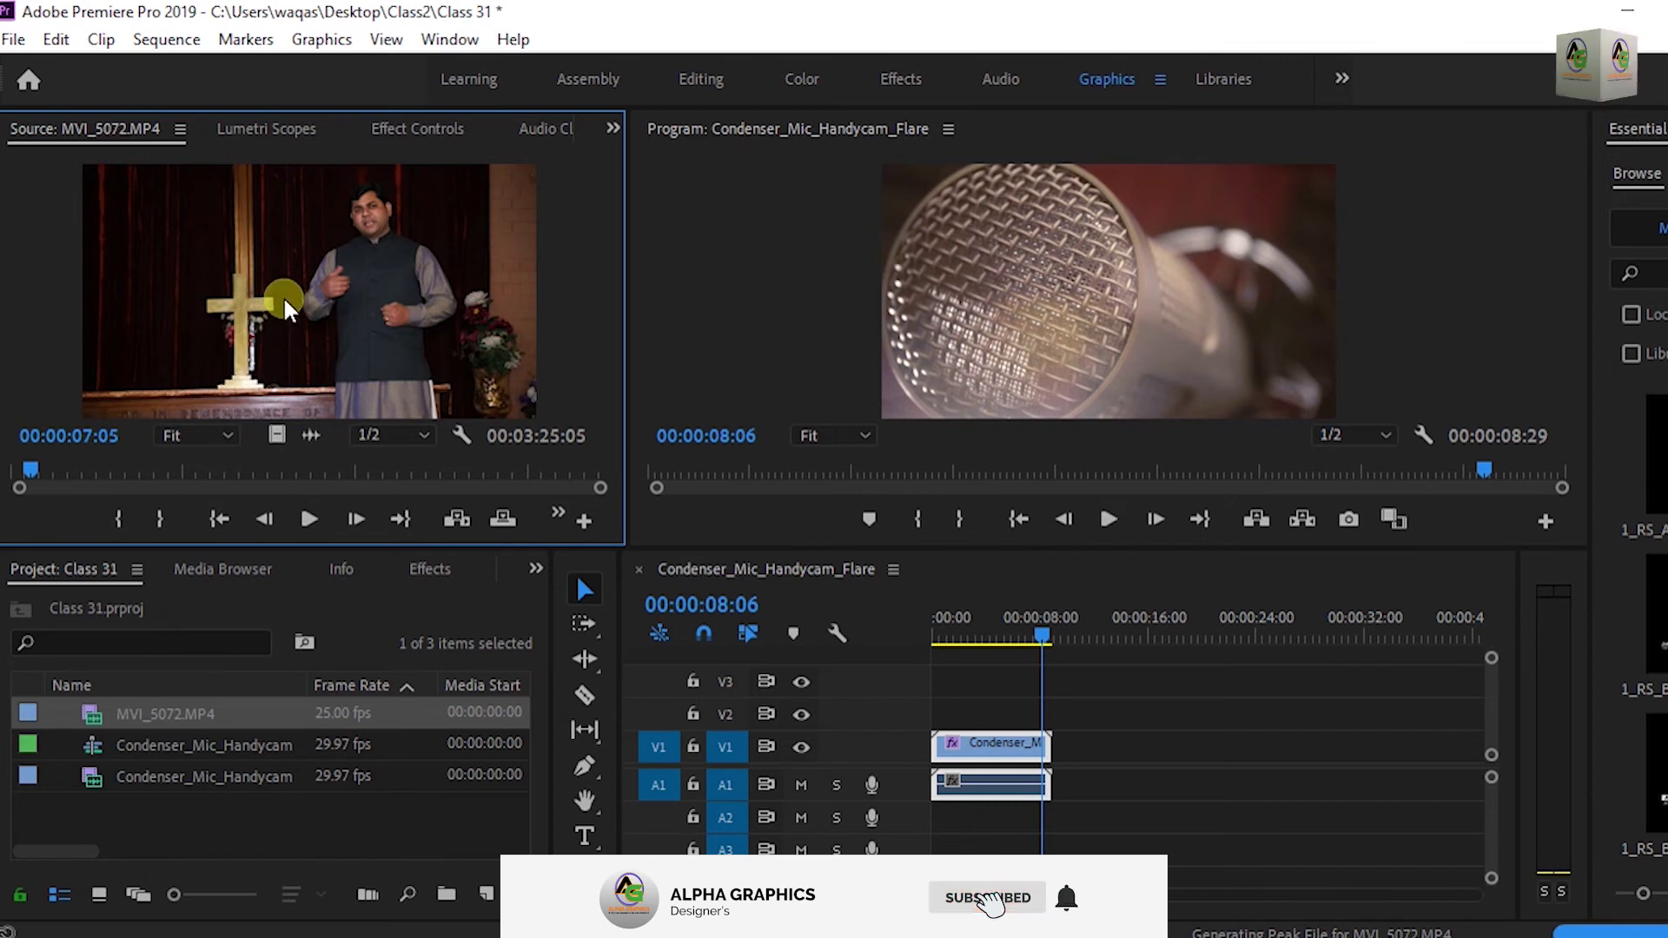
Add only the video of MVI_5072.MP4 to V1 directly after the microphone clip and play it in the sequence.
drag(278, 440, 1055, 755)
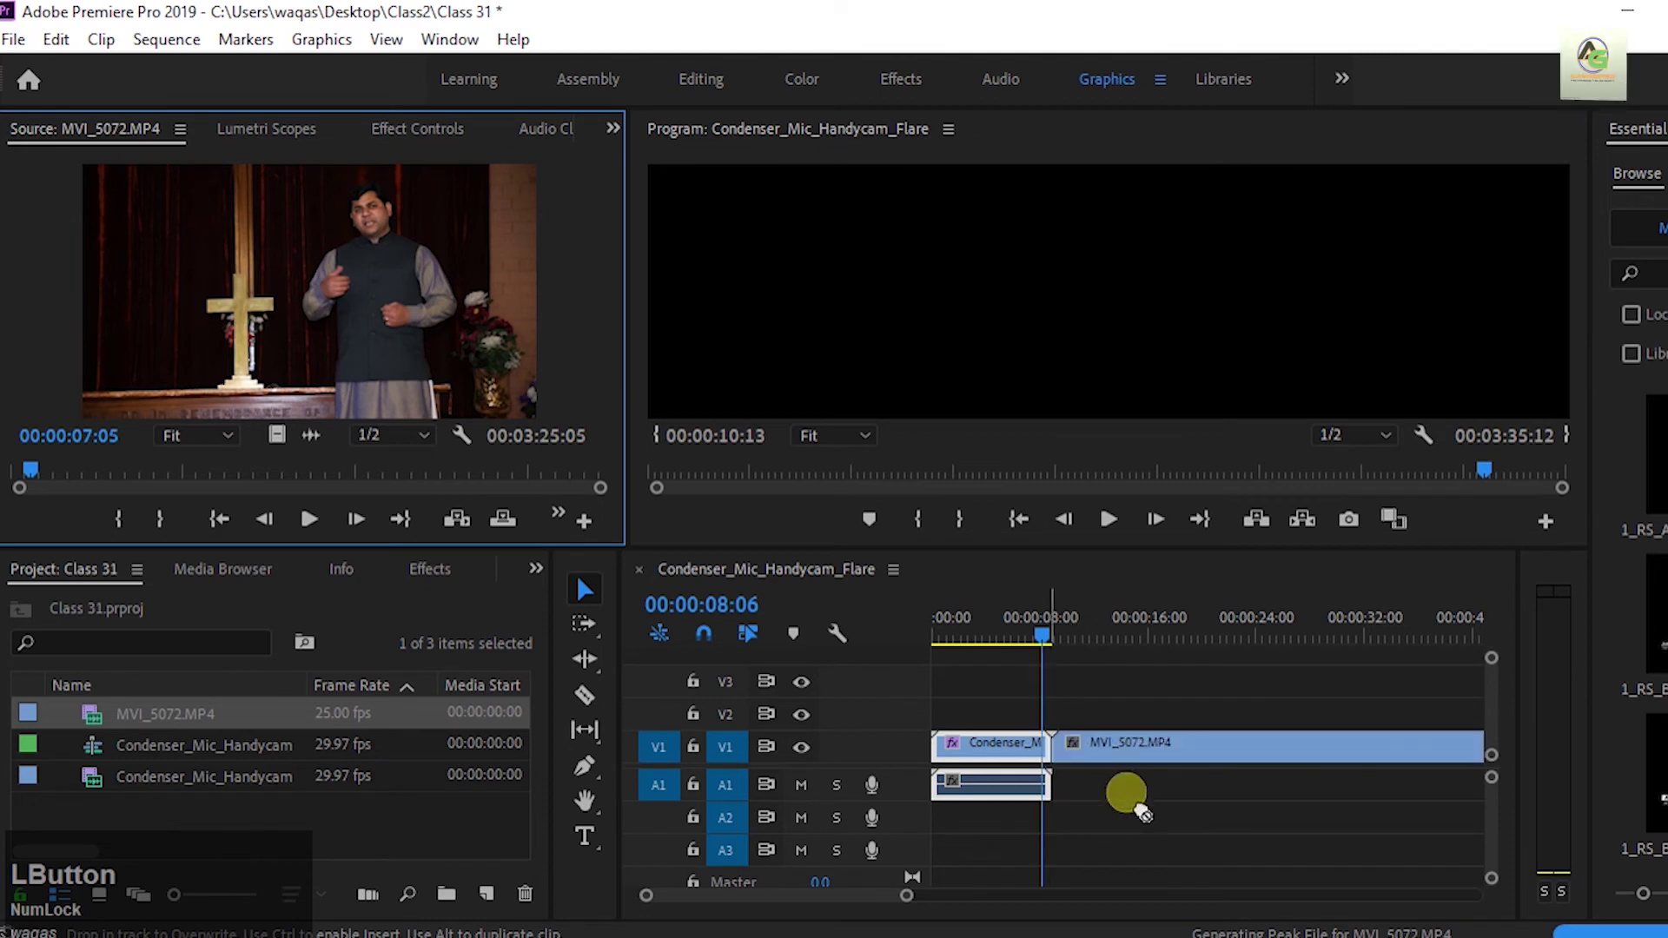
click(1045, 637)
drag(1045, 637, 1075, 633)
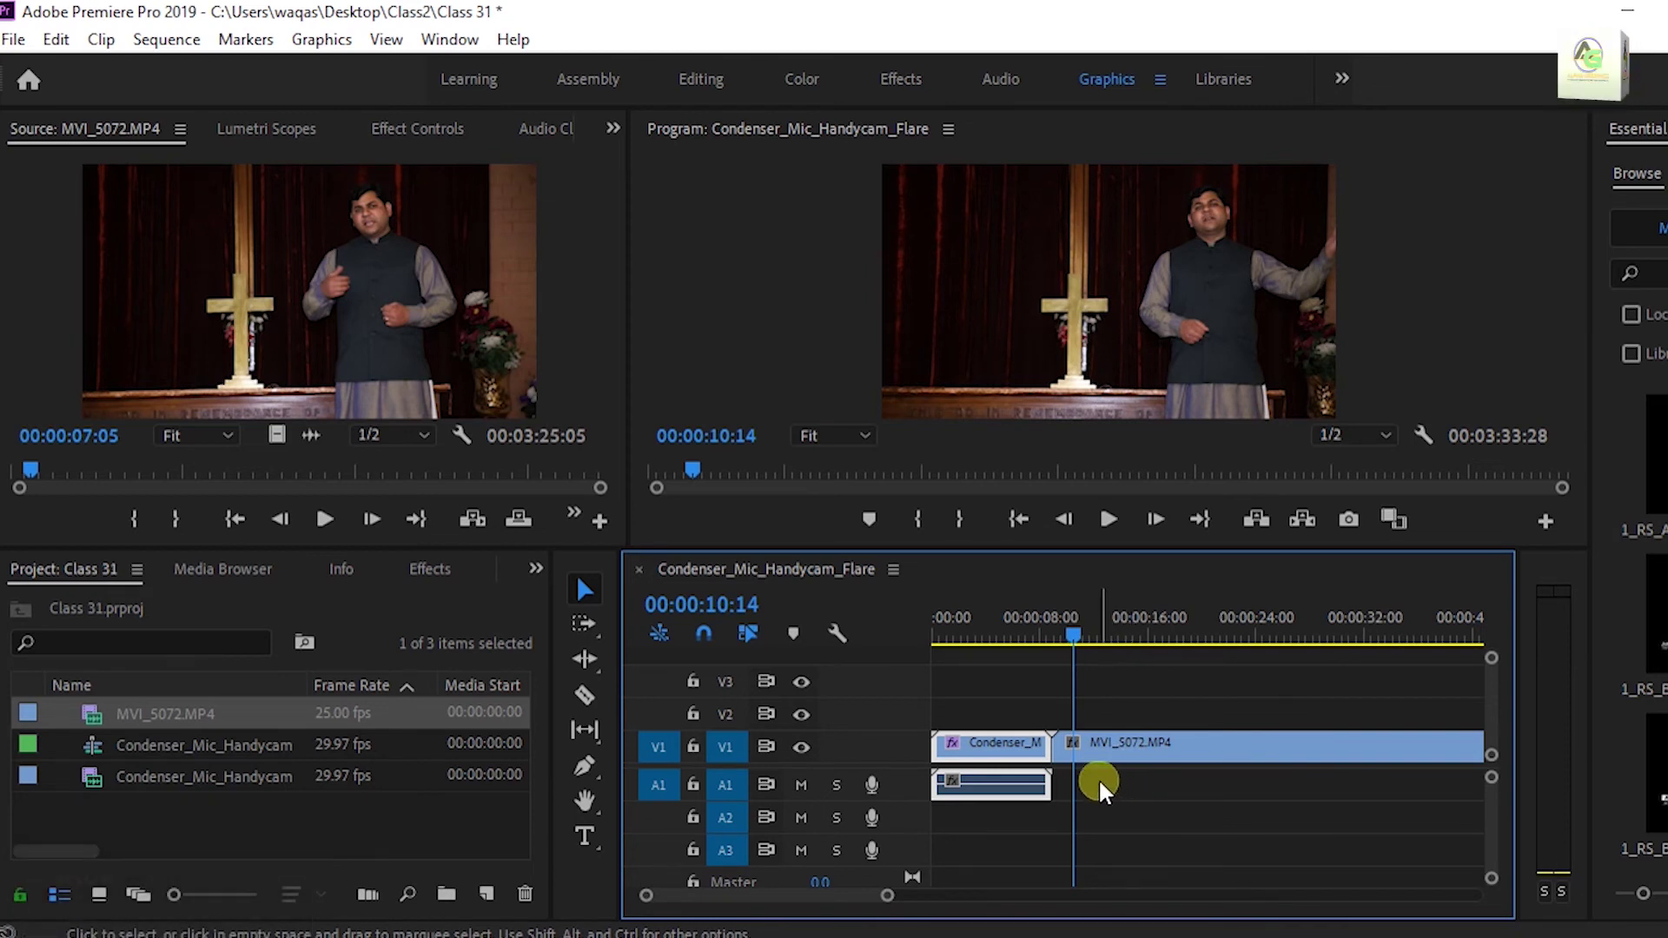
key(space)
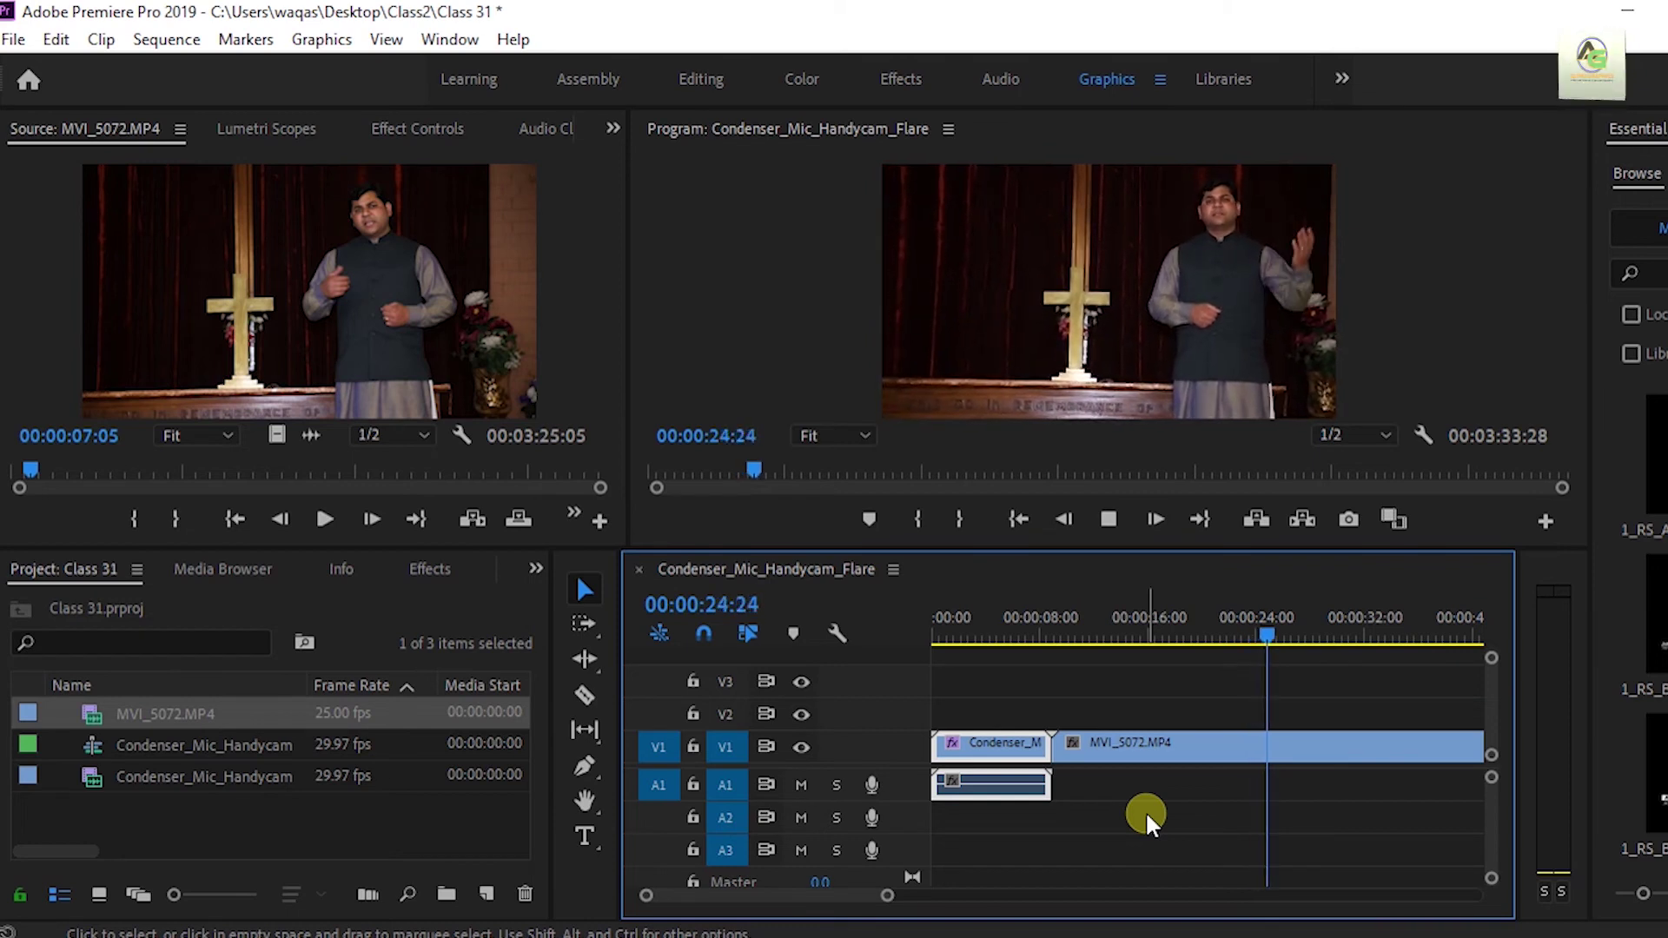
key(space)
Search the effects for "stab" and apply Warp Stabilizer to the MVI_5072.MP4 clip on V1.
click(1169, 780)
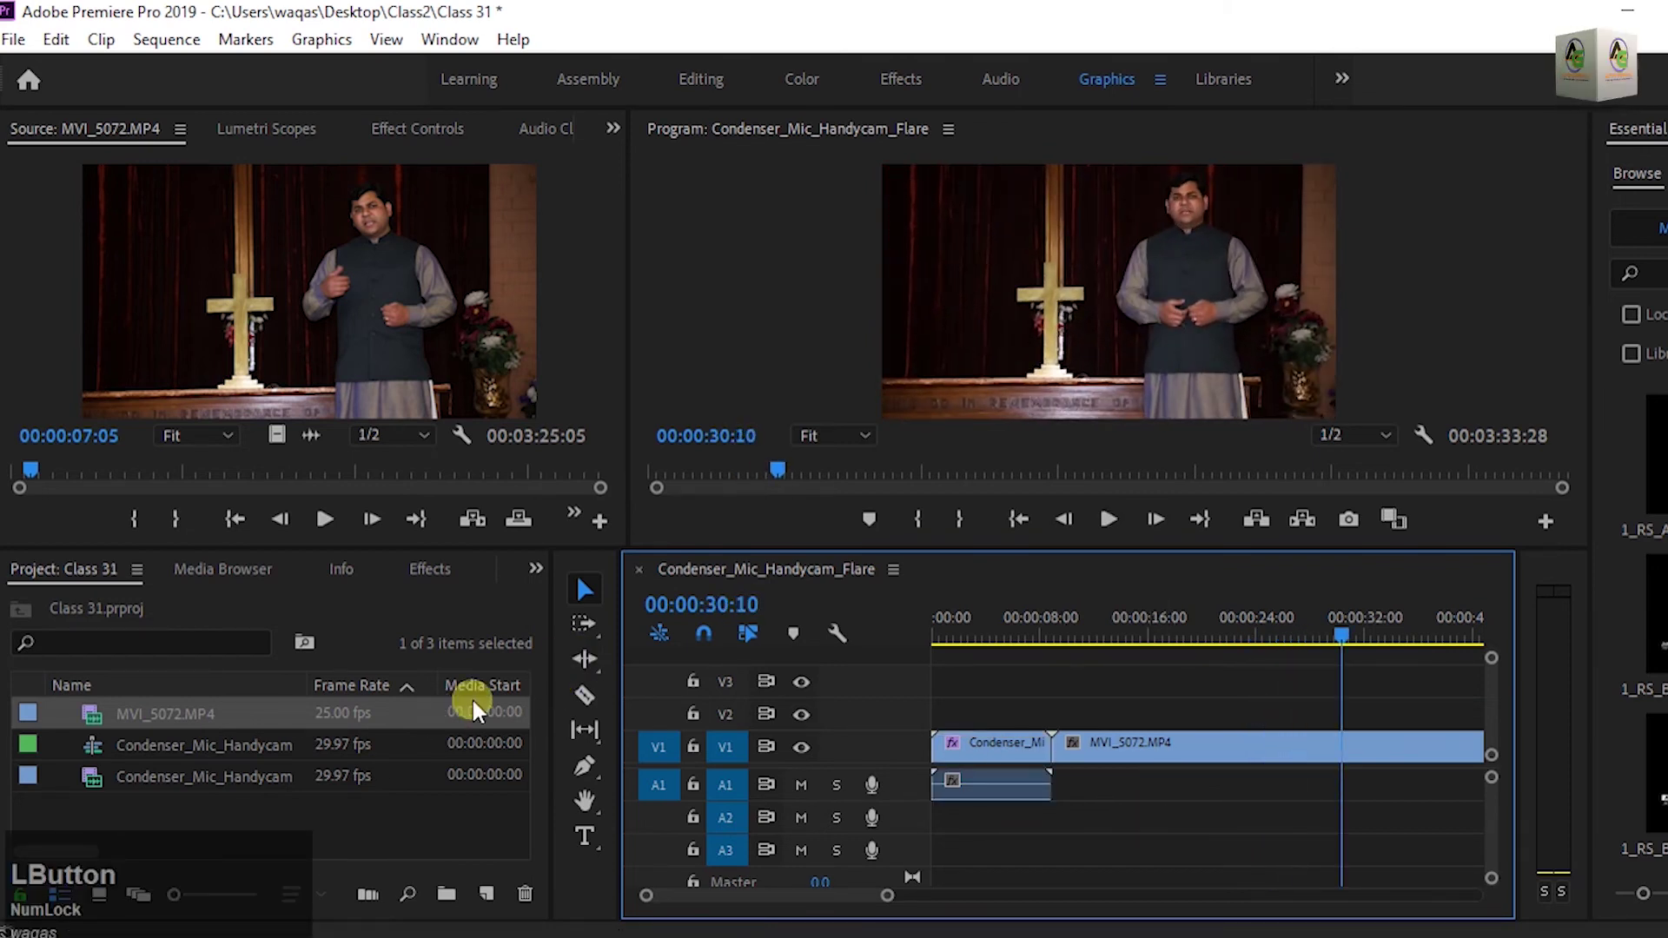
click(532, 563)
click(577, 686)
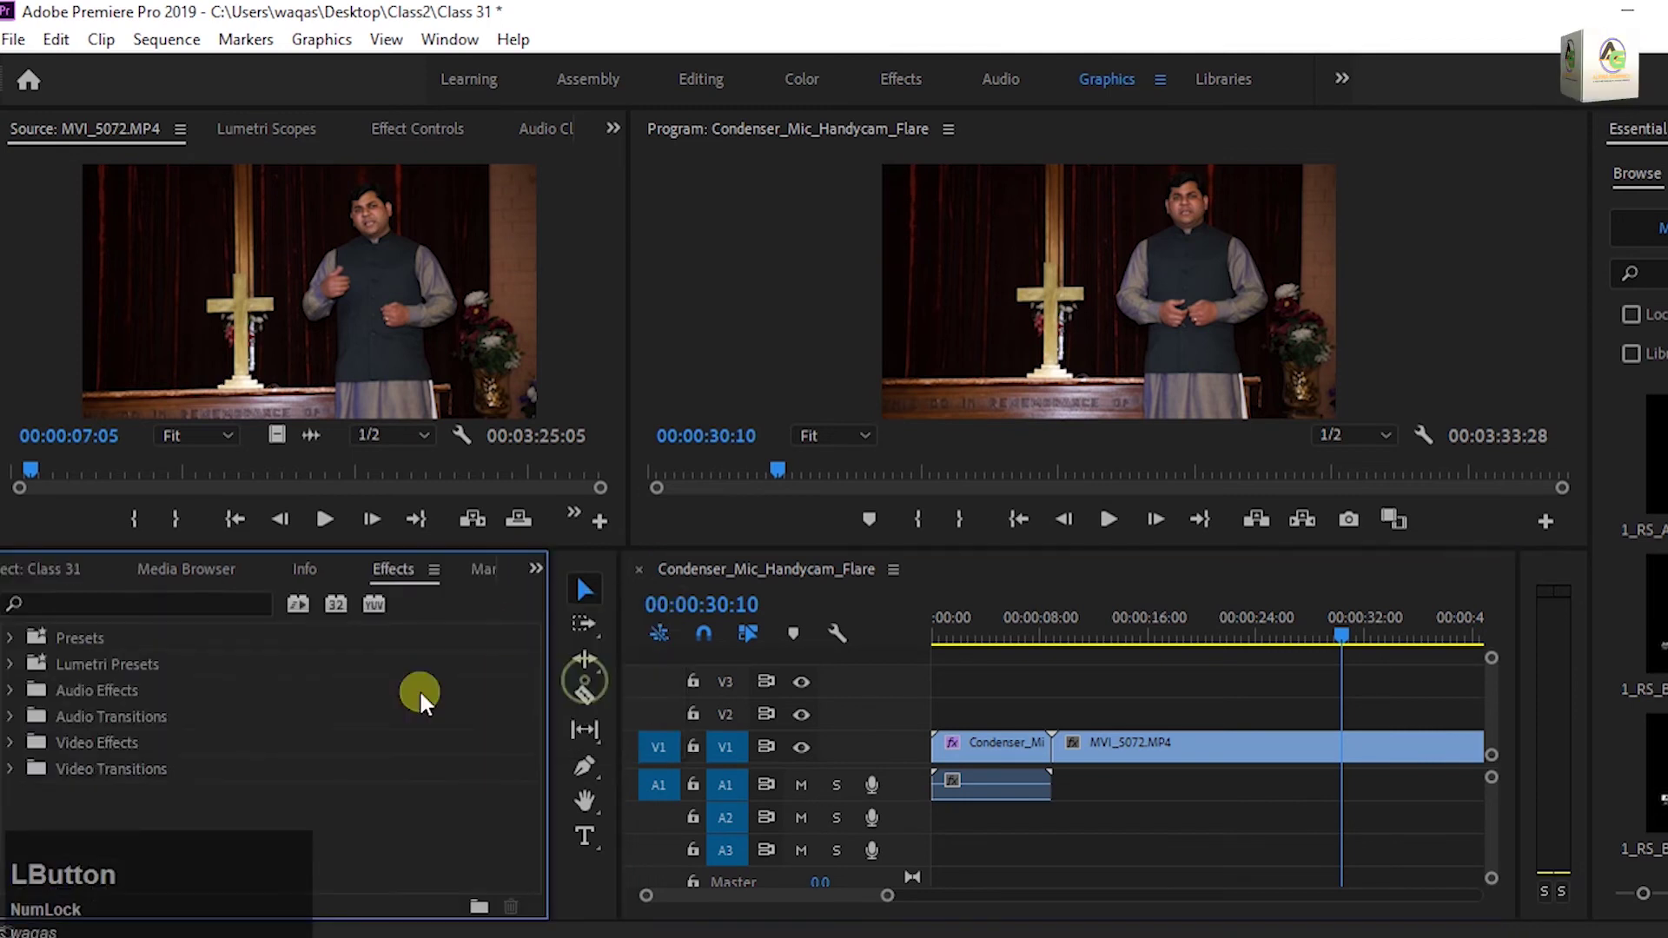
click(131, 604)
text(stab)
drag(69, 793, 1154, 744)
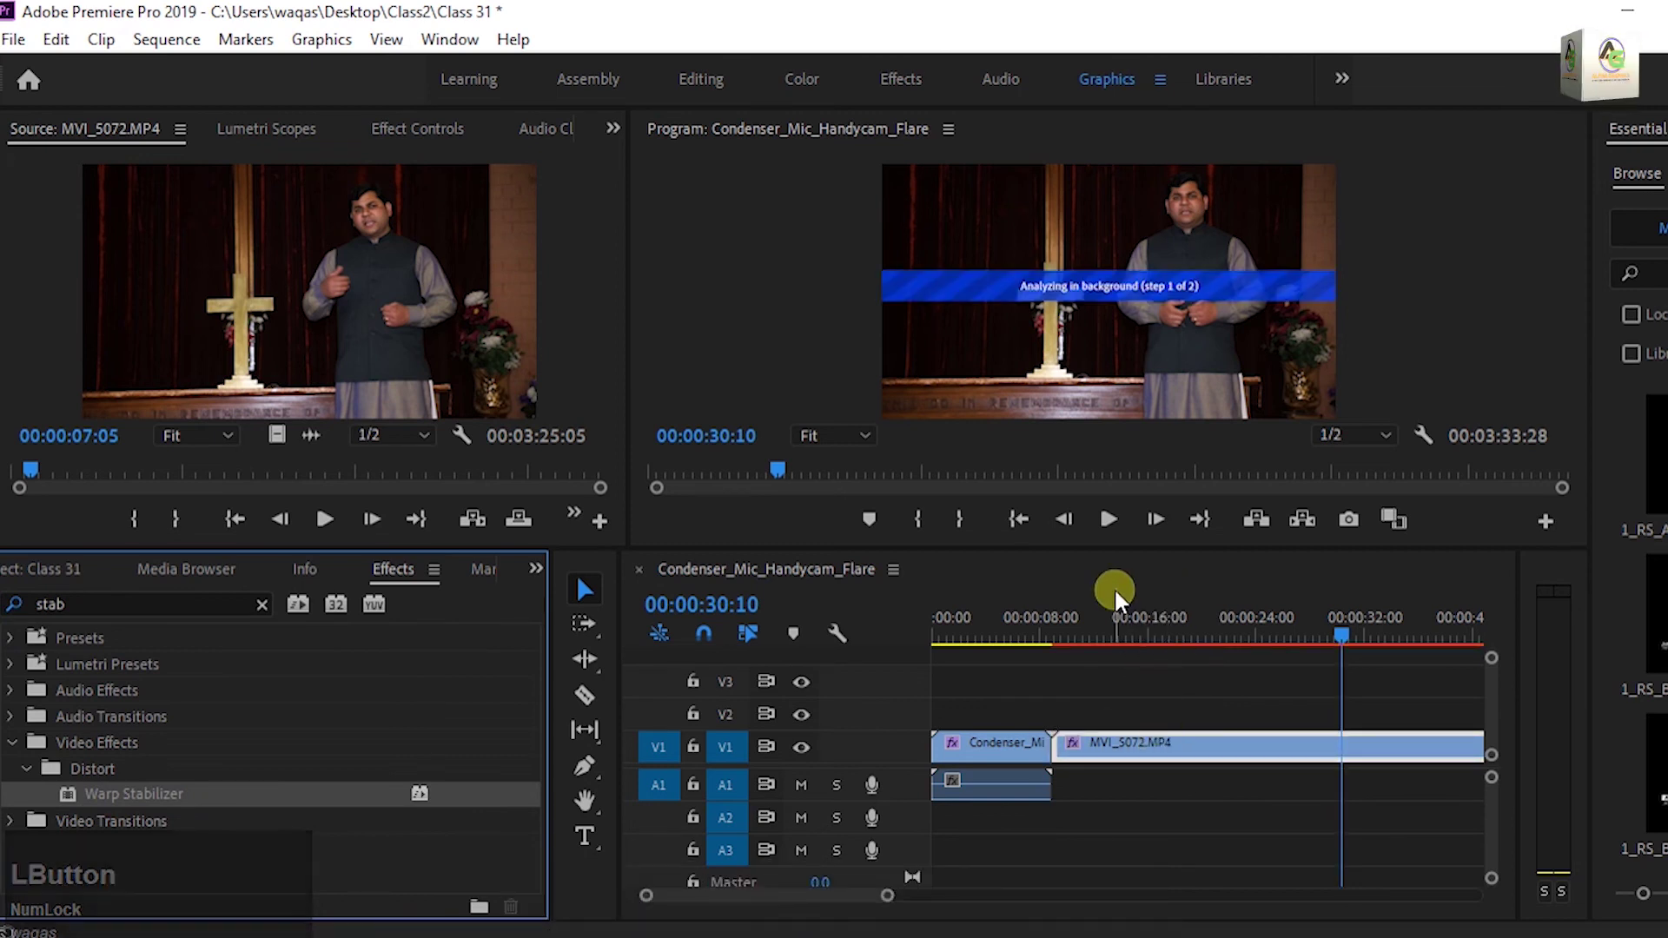
Show the MVI_5072.MP4 clip's effect settings and examine its Warp Stabilizer analysis and stabilization options.
click(616, 126)
click(670, 210)
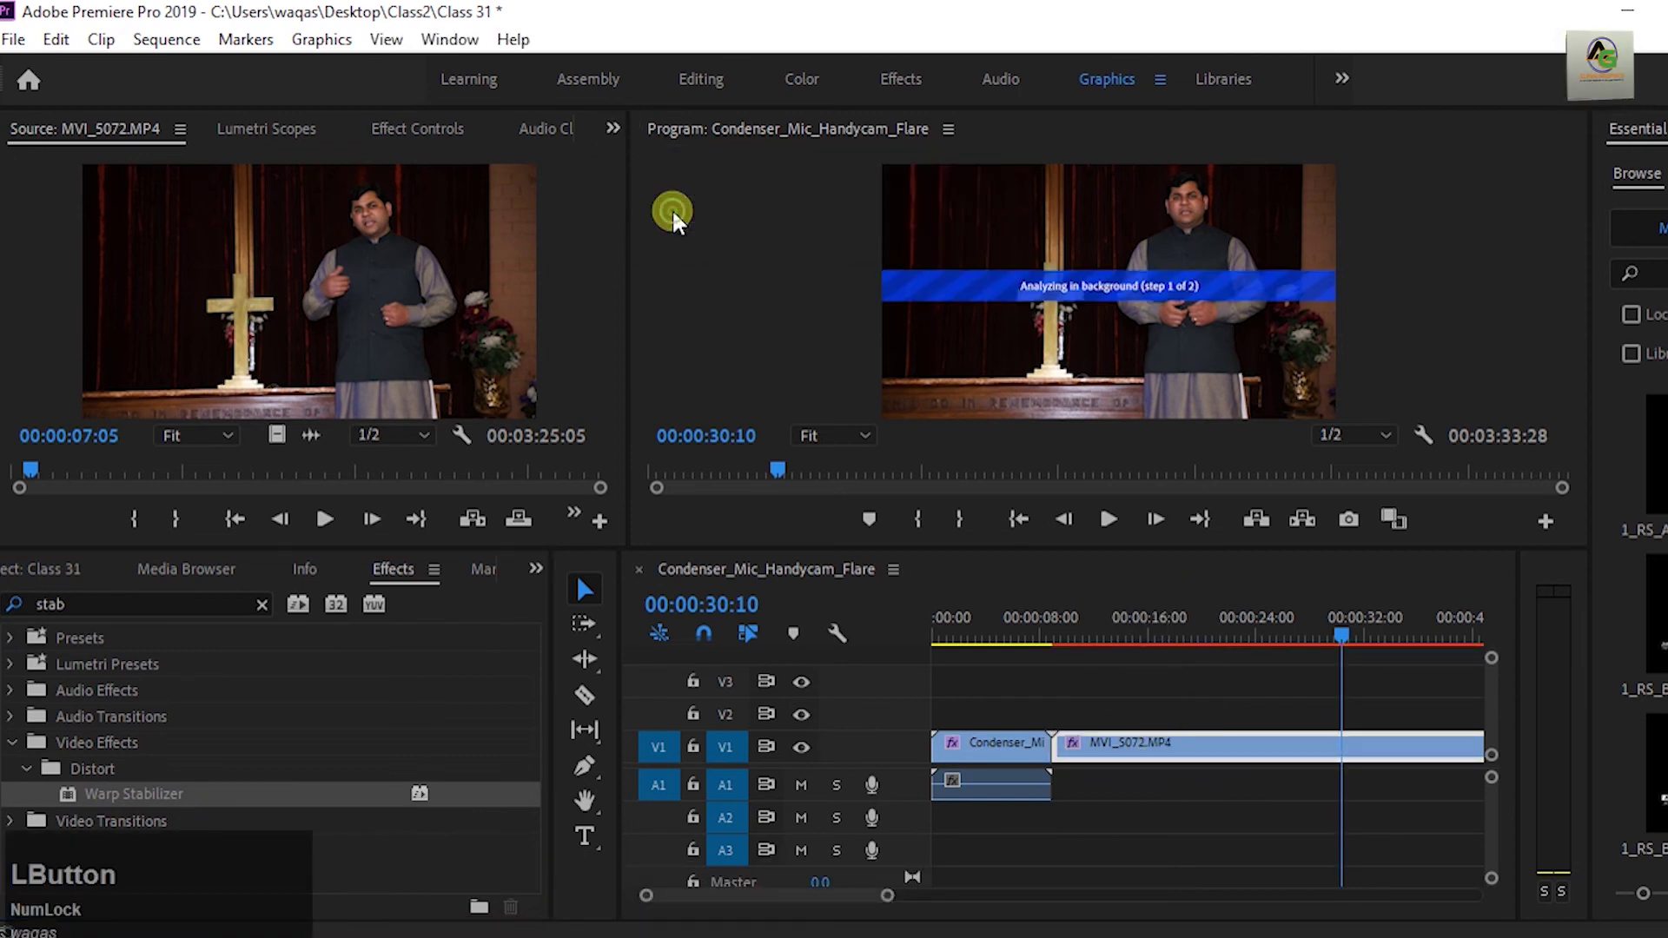
scroll(292, 405, down, 4)
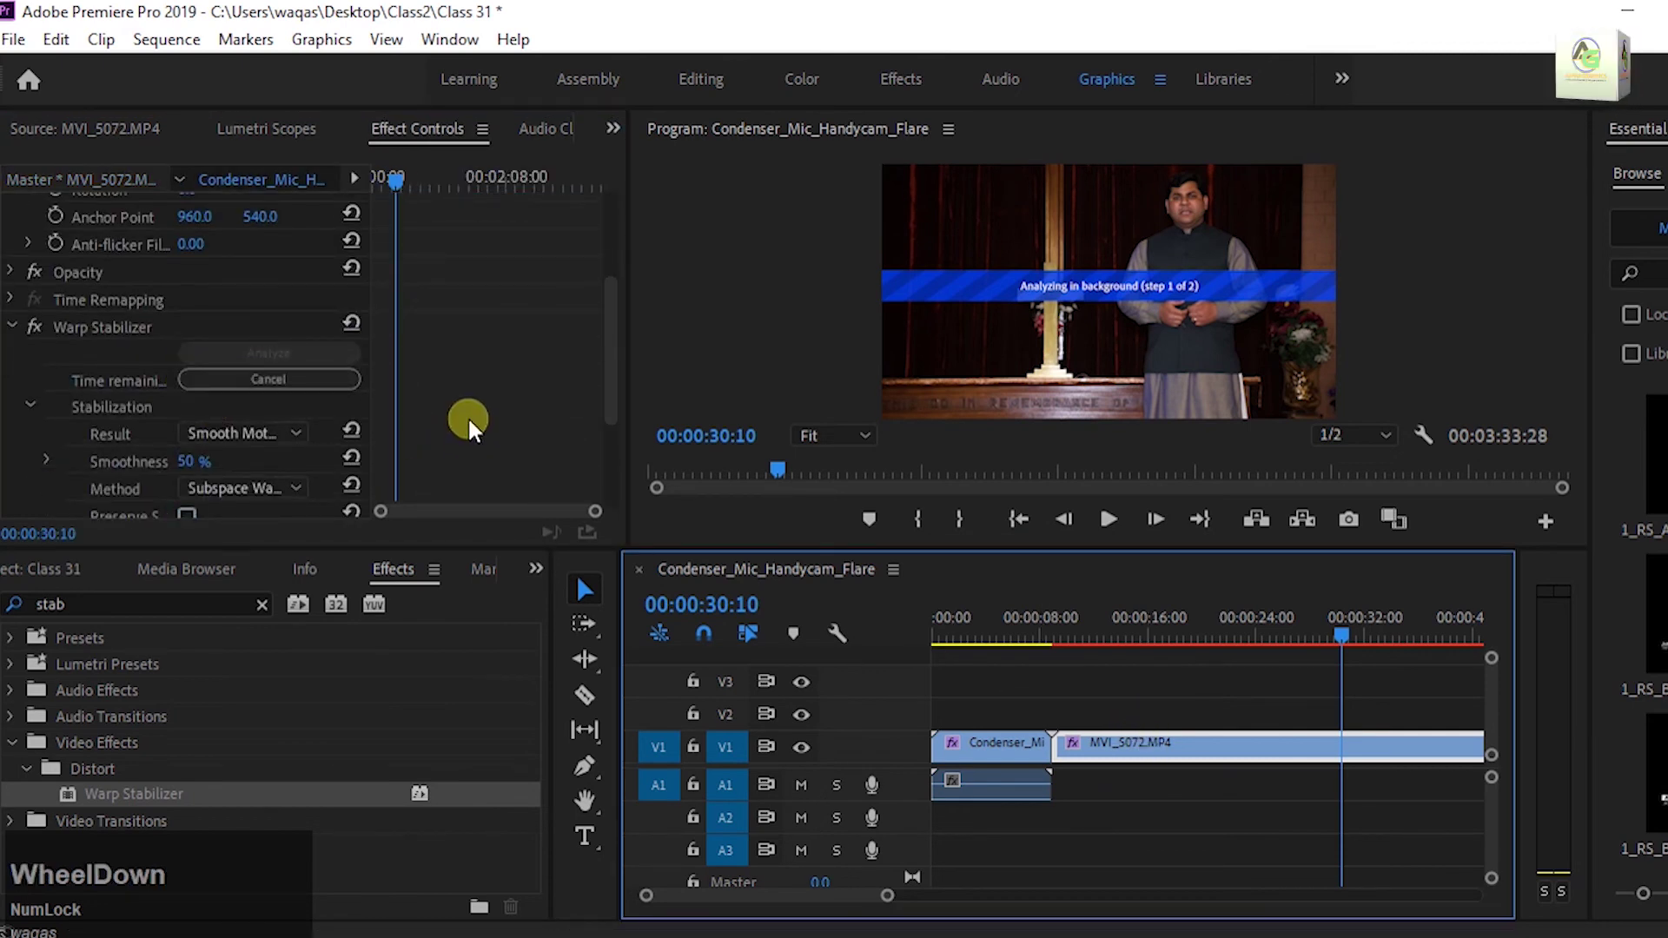
scroll(467, 415, down, 1)
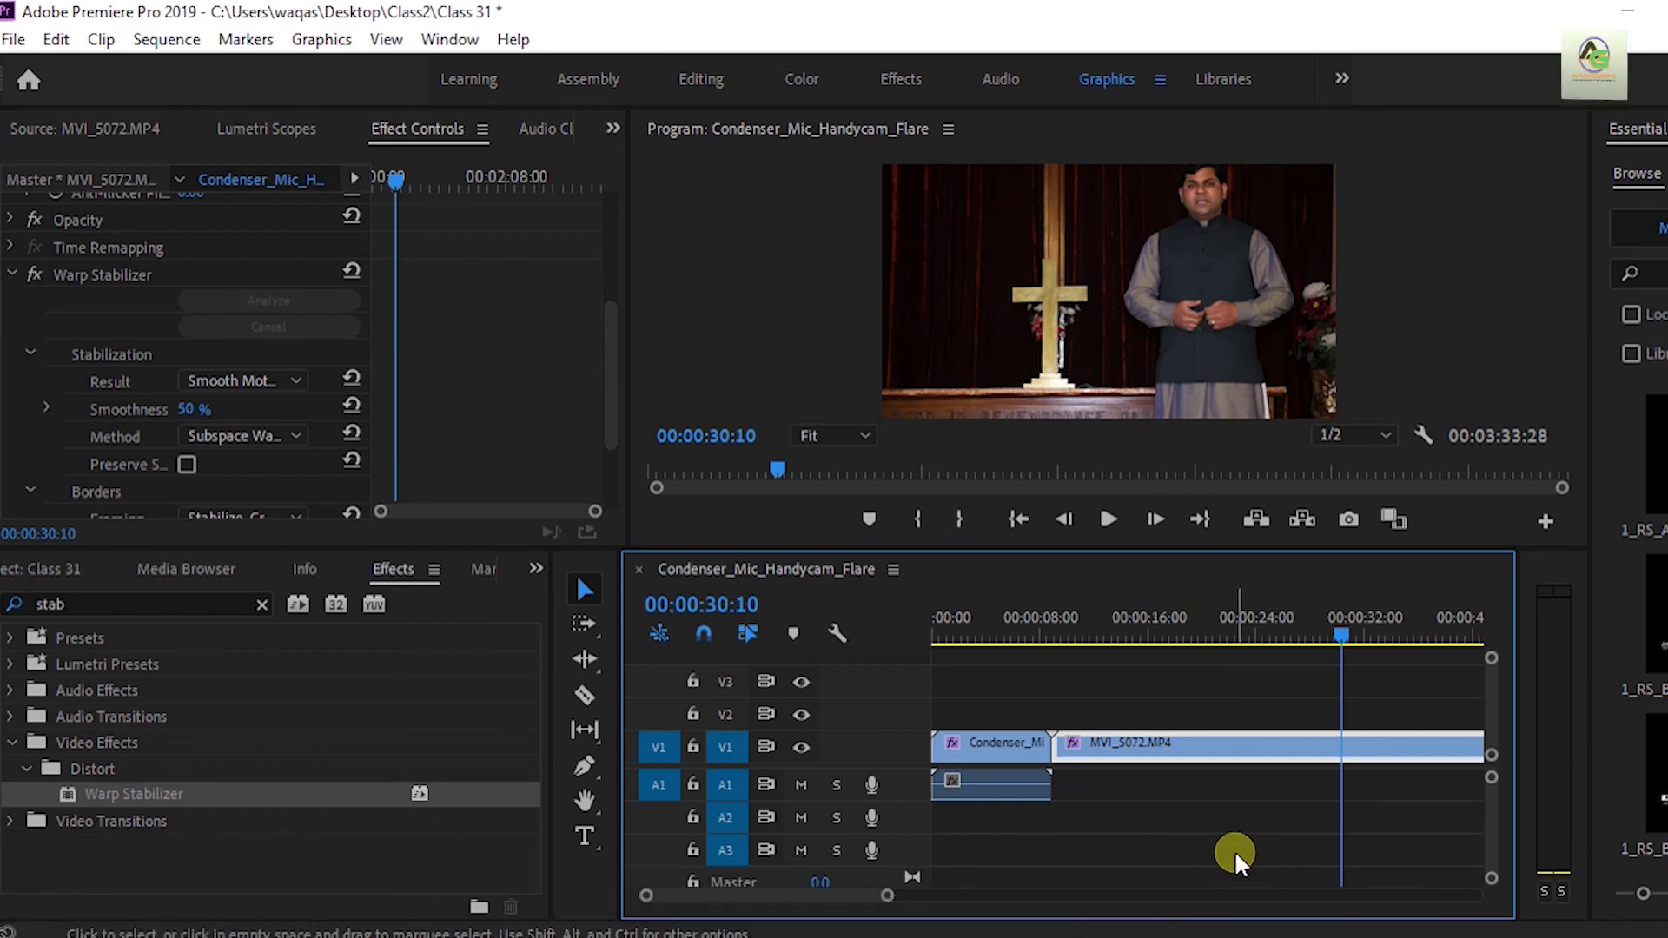
Deselect the MVI_5072.MP4 clip, return the playhead to near its start and play back the stabilized footage.
click(1191, 786)
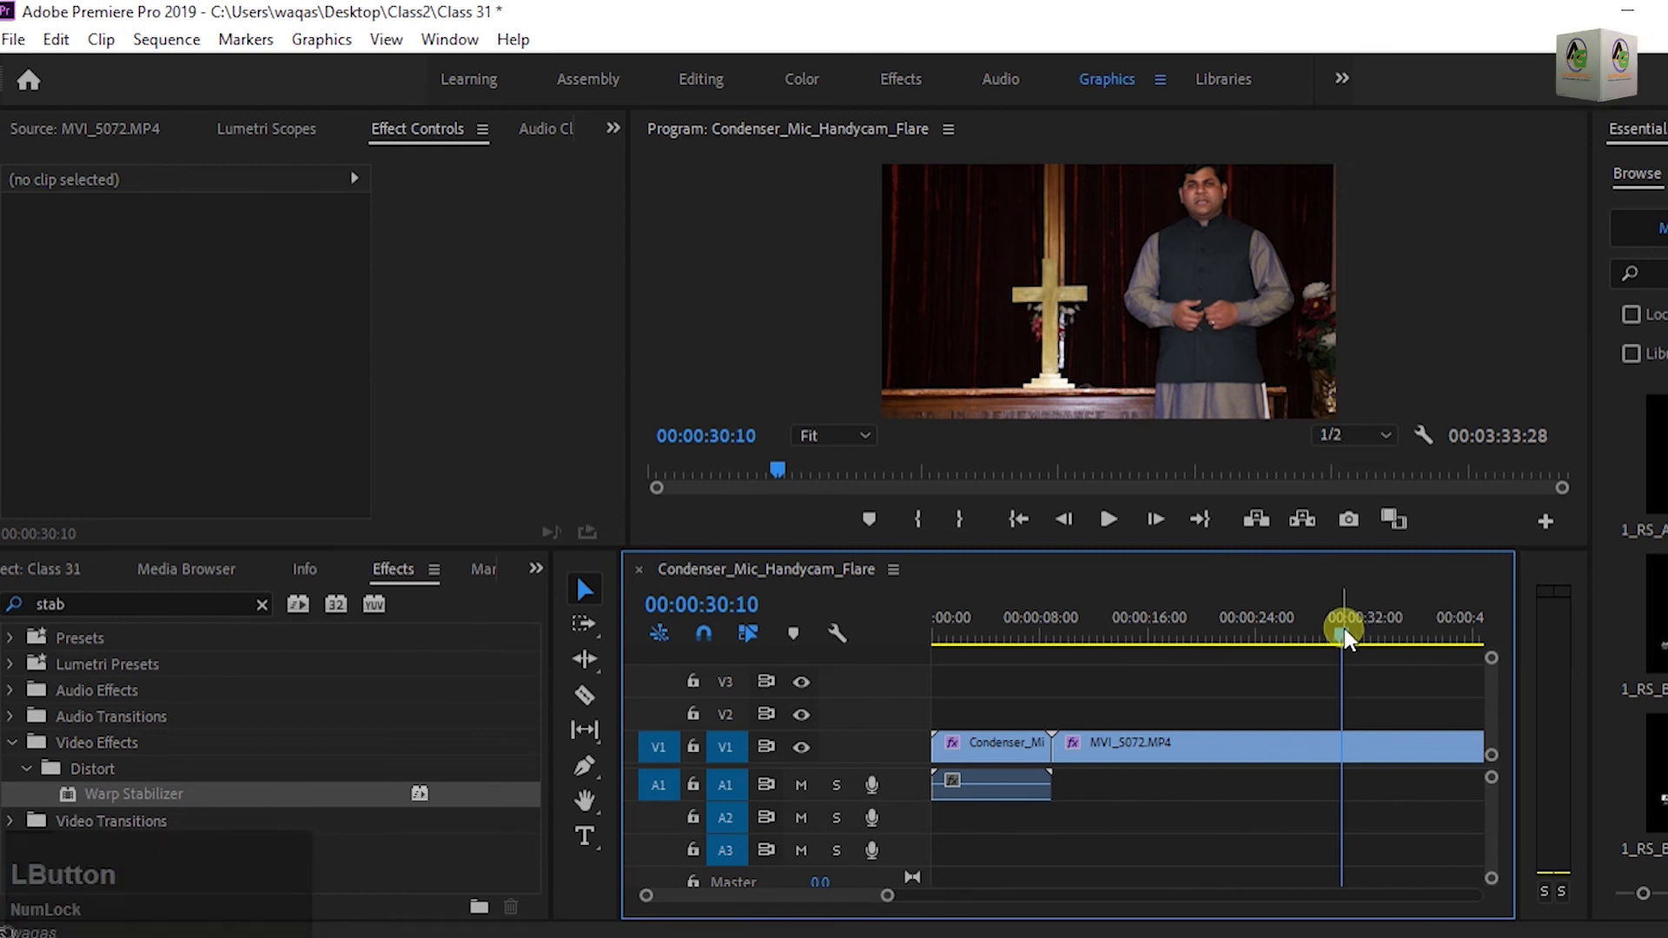
drag(1342, 634, 1083, 669)
key(space)
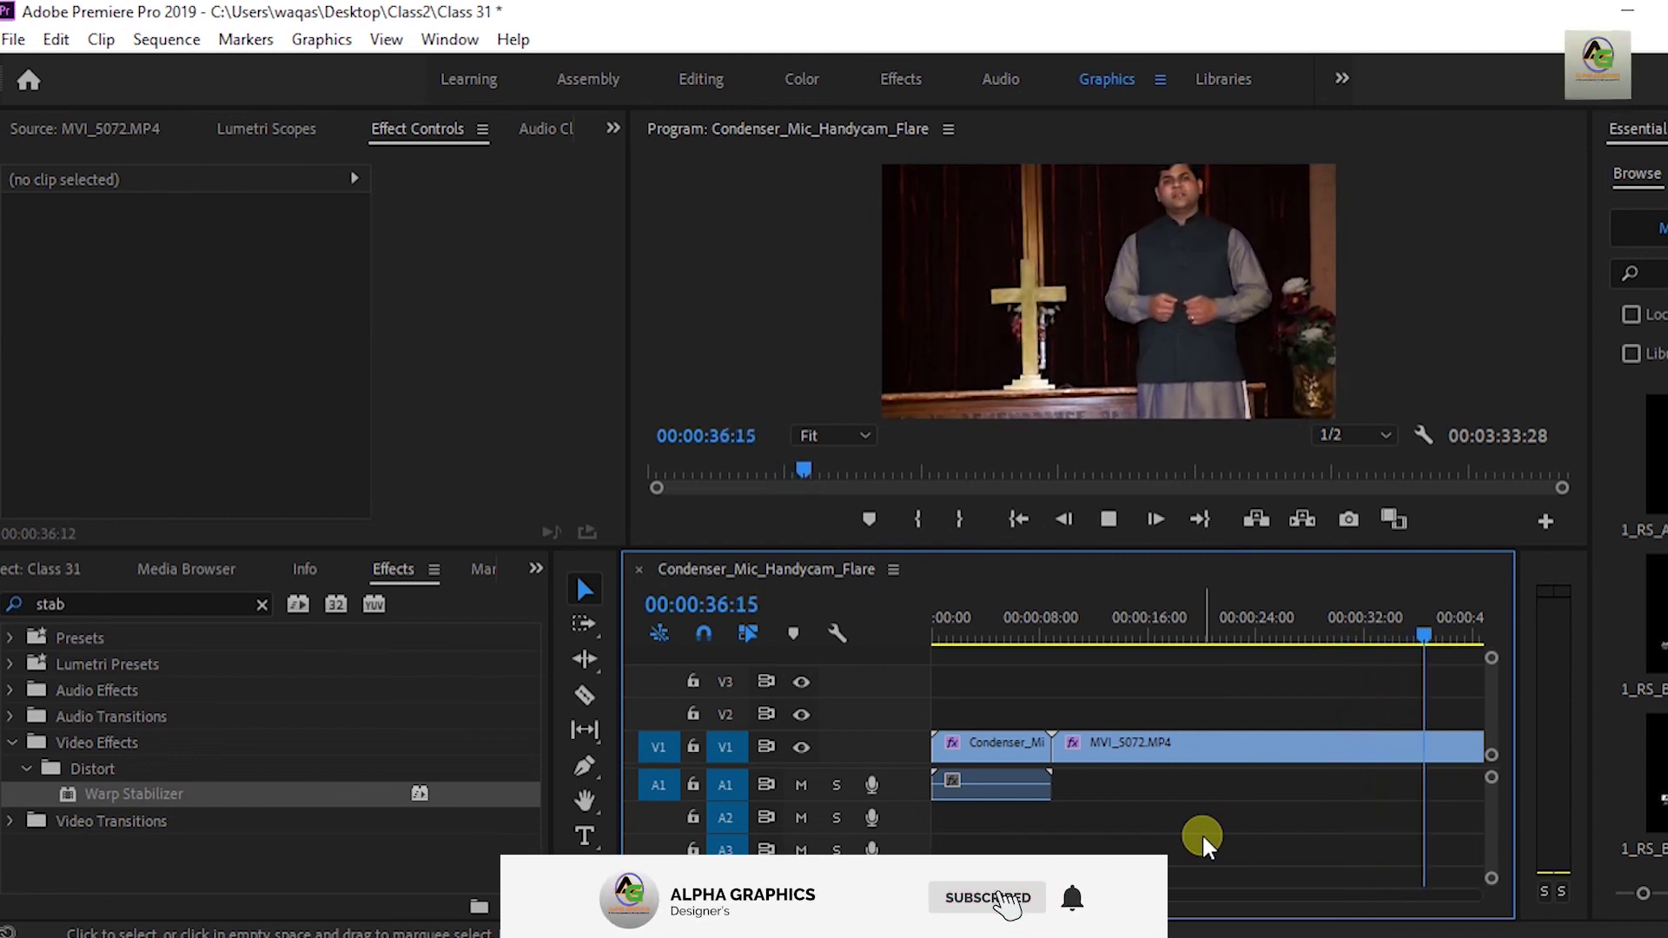
key(space)
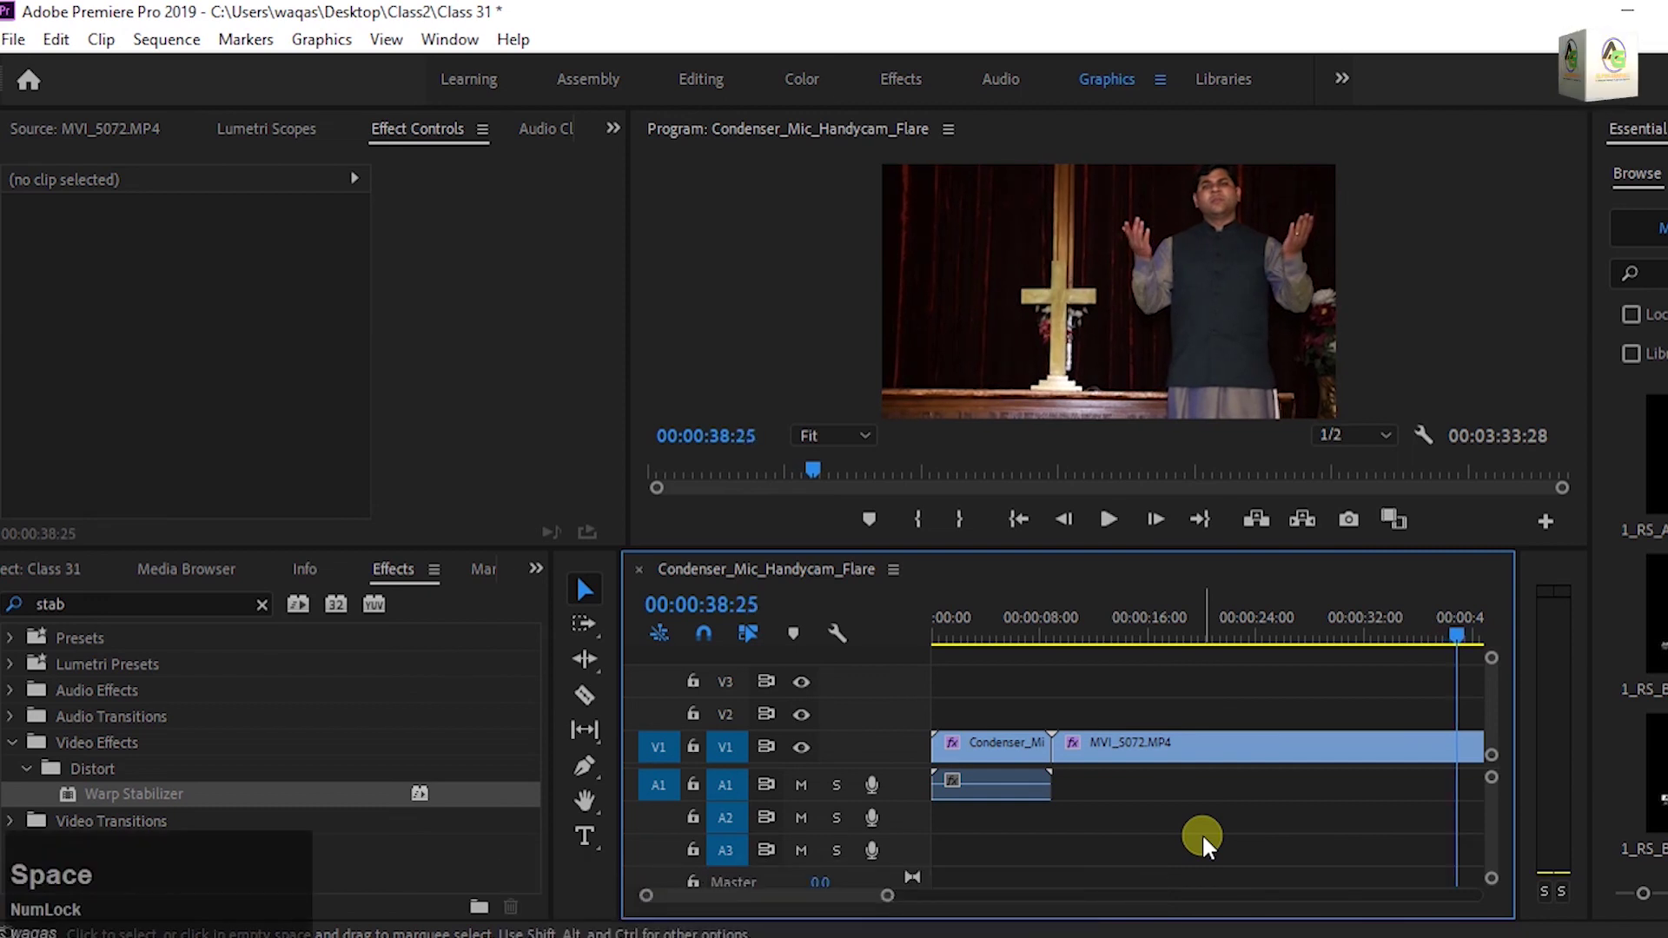
key(space)
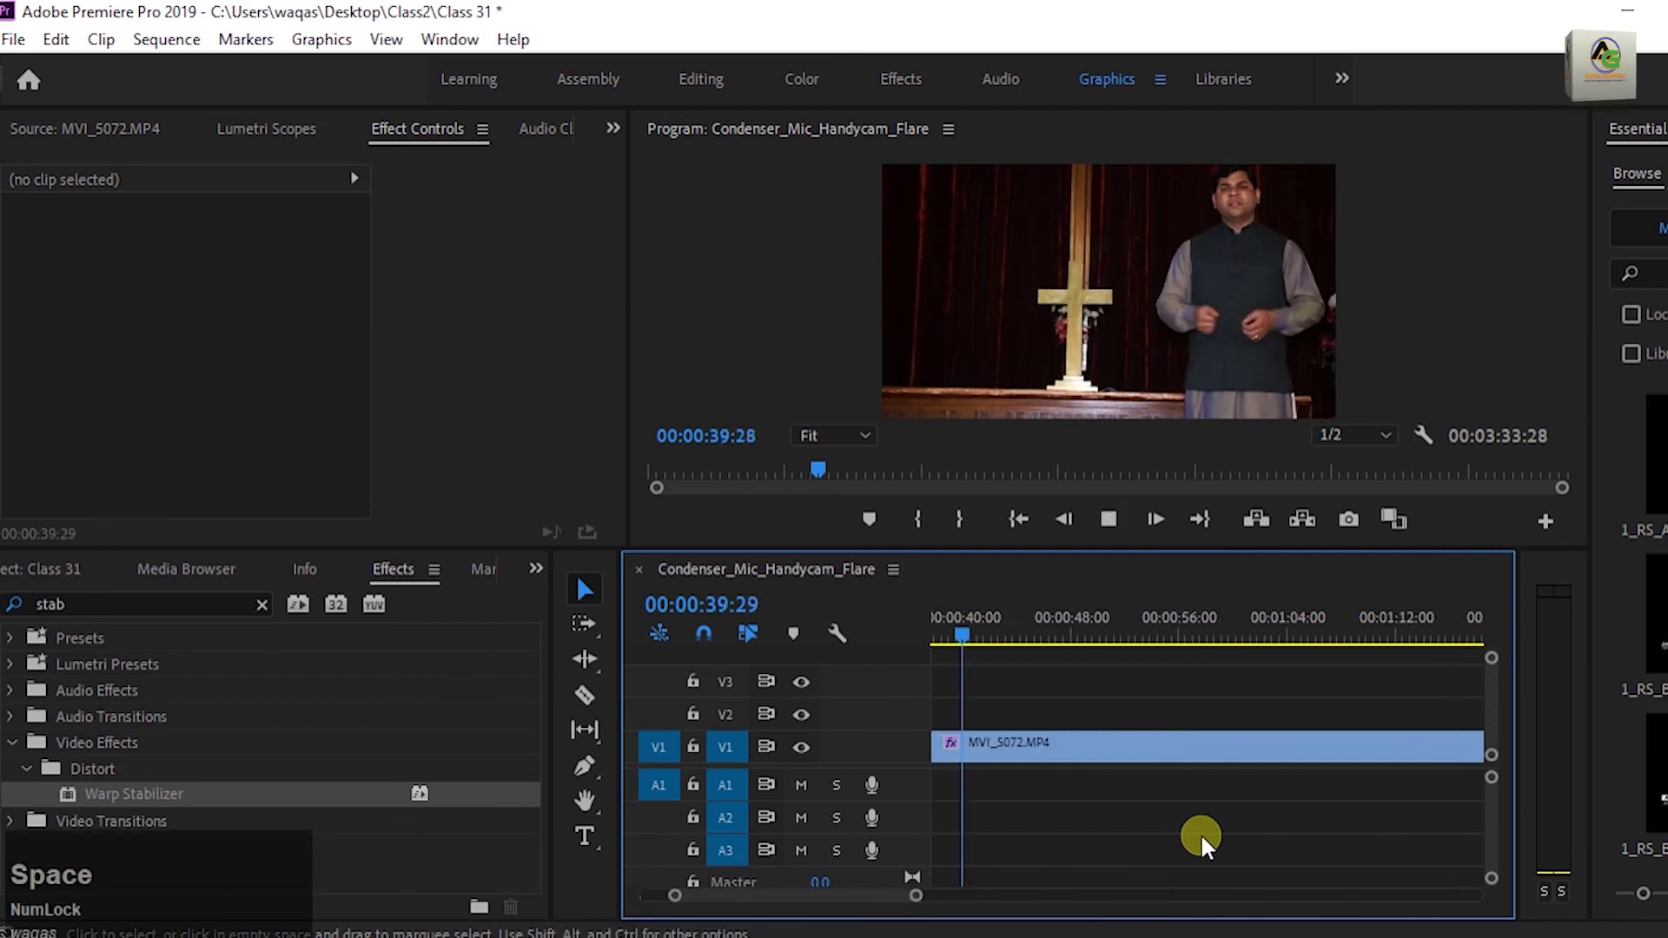